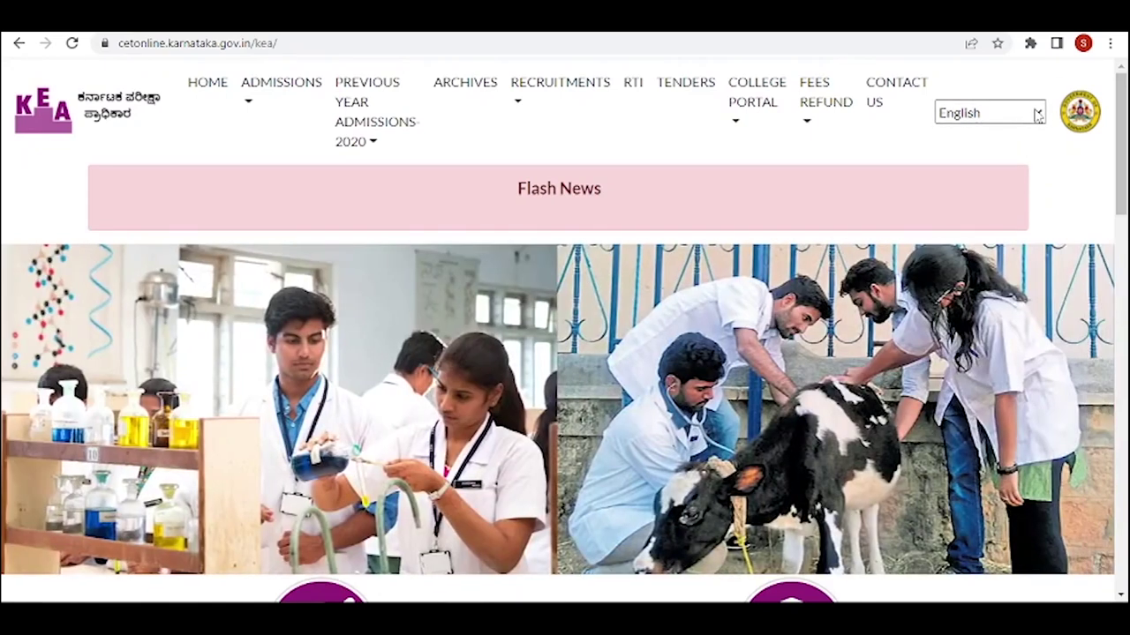
- Switch the portal language to Kannada and open the Admissions (ಪ್ರವೇಶ) list
left_click(1038, 115)
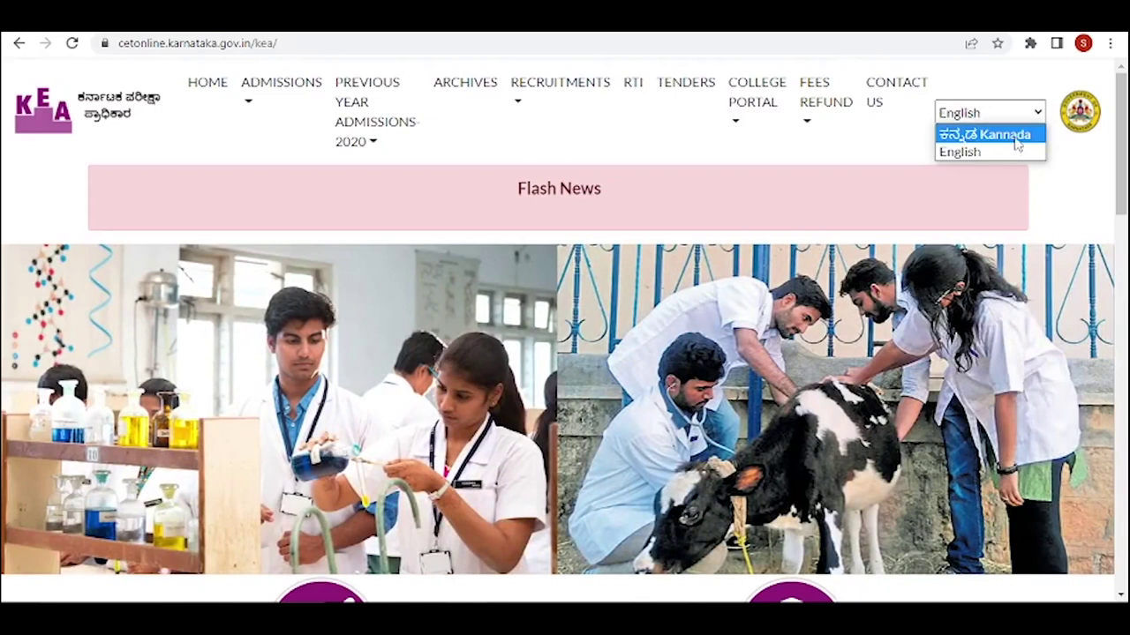
left_click(1016, 135)
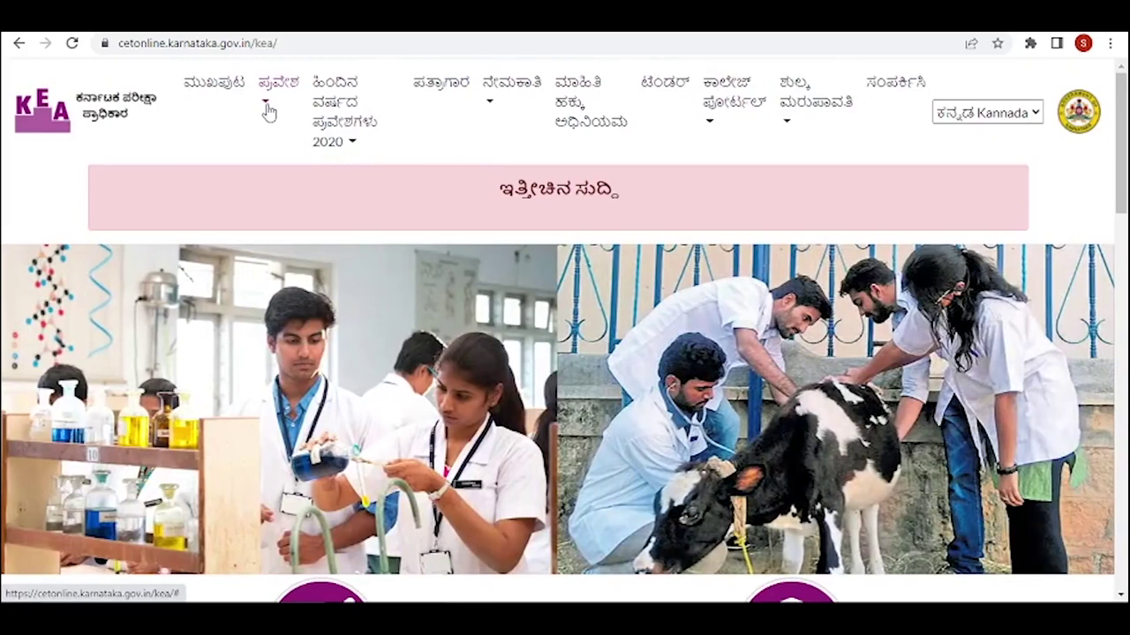
left_click(268, 107)
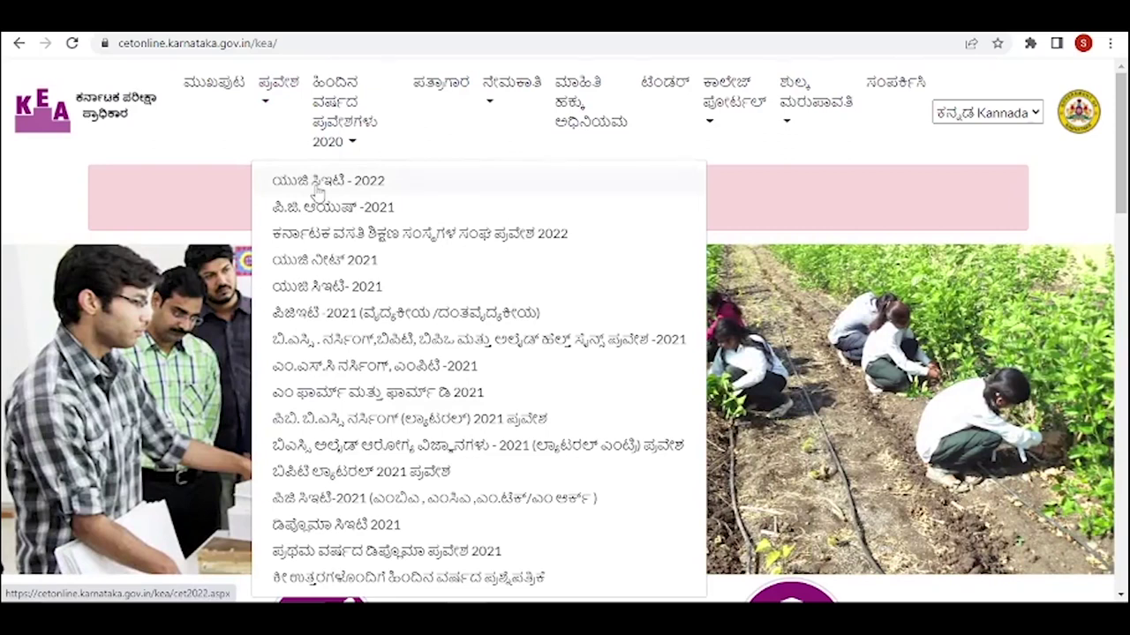
- Go to the UGCET 2022 admission entry to reach the online application login page
left_click(317, 189)
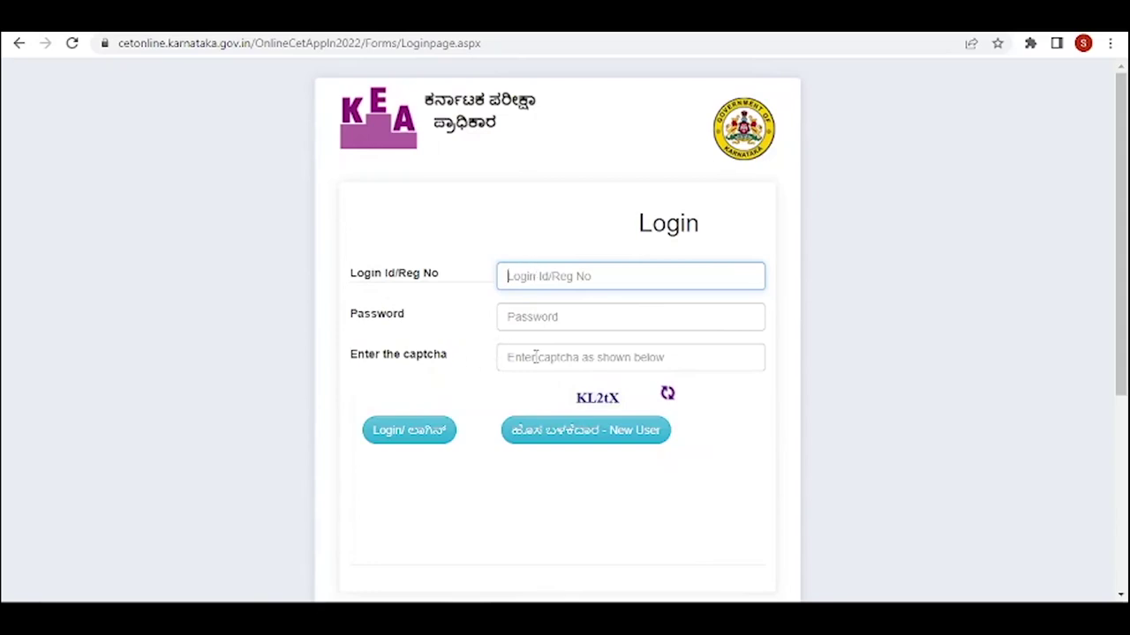
- Start a new applicant registration from the UGCET 2022 login page
left_click(583, 444)
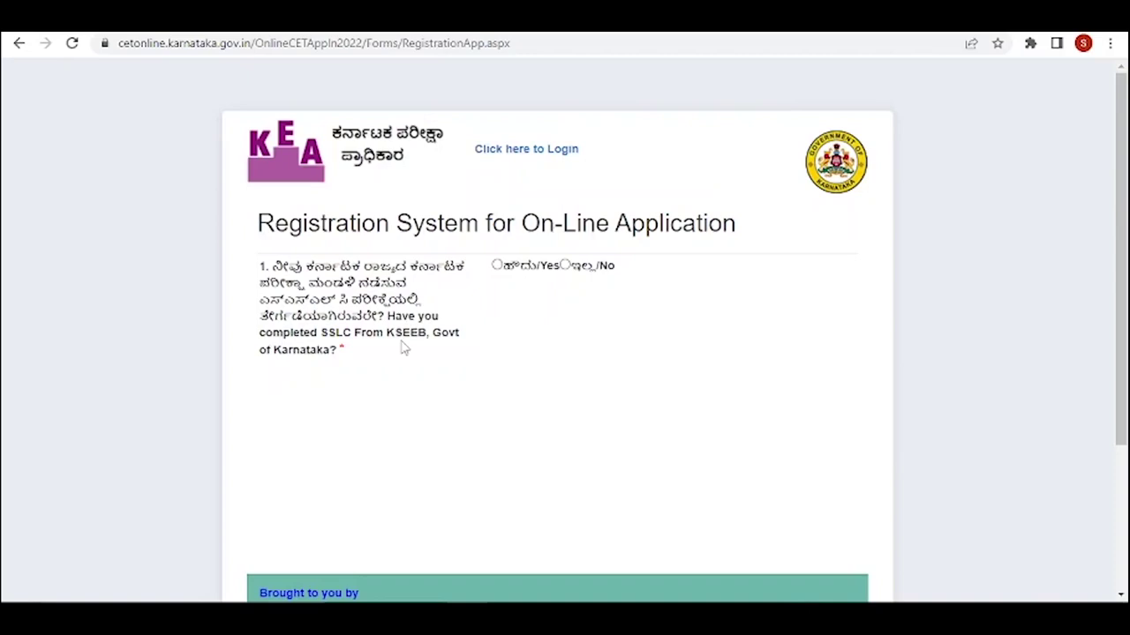
- Answer Yes to SSLC from KSEEB and enter the SSLC registration number to auto-fill details
left_click(496, 265)
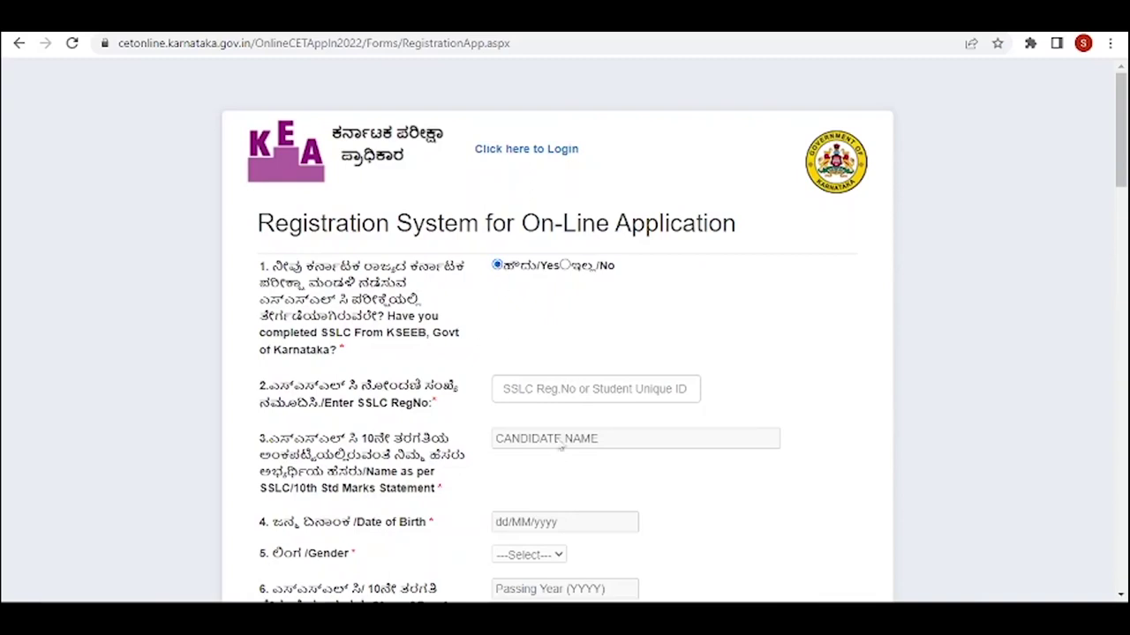
scroll(1123, 158, "down", 2)
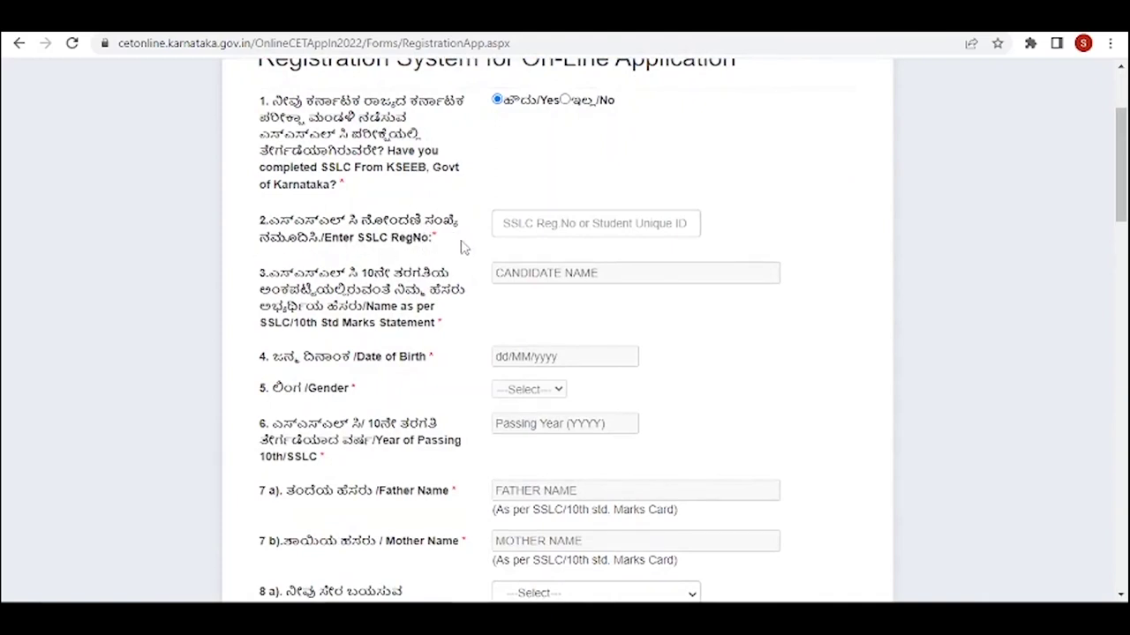
left_click(527, 223)
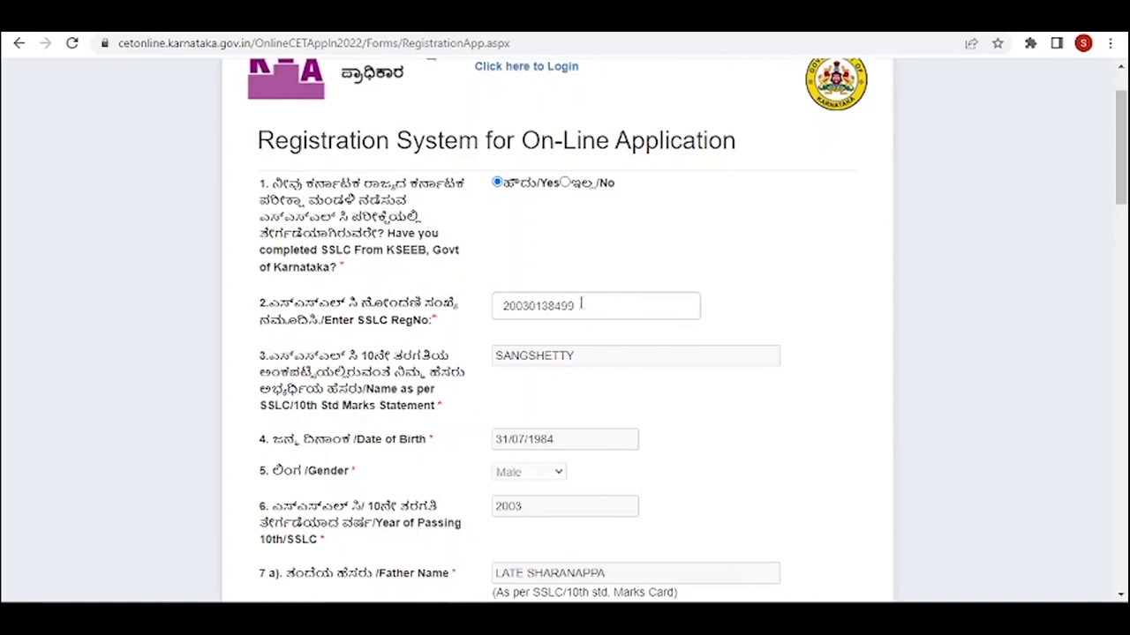
scroll(581, 305, "down", 2)
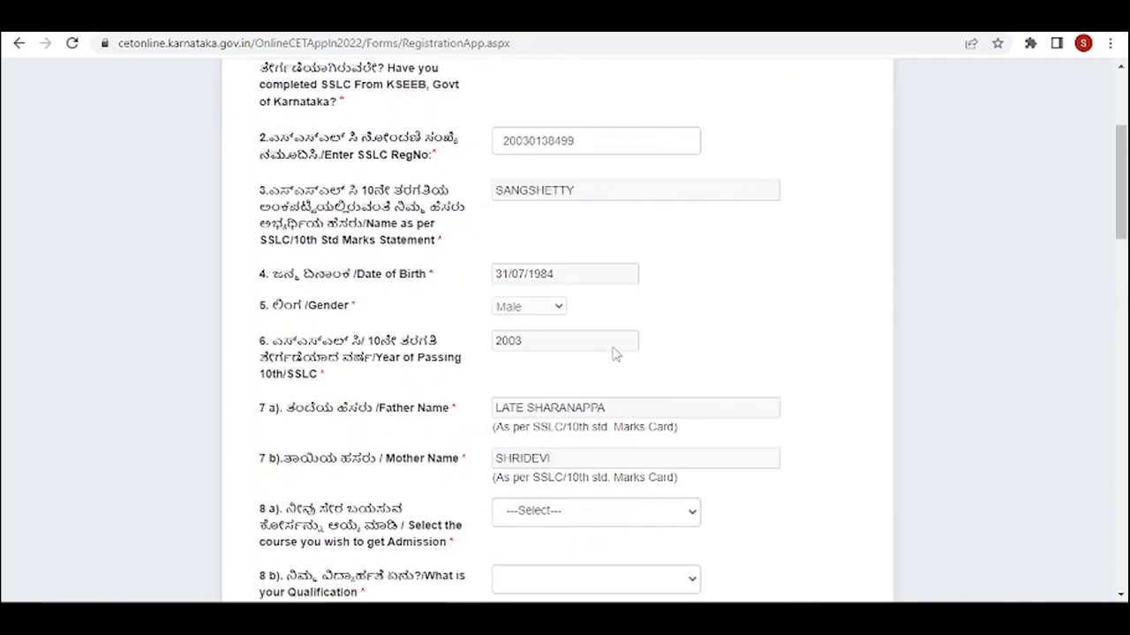
scroll(617, 353, "down", 3)
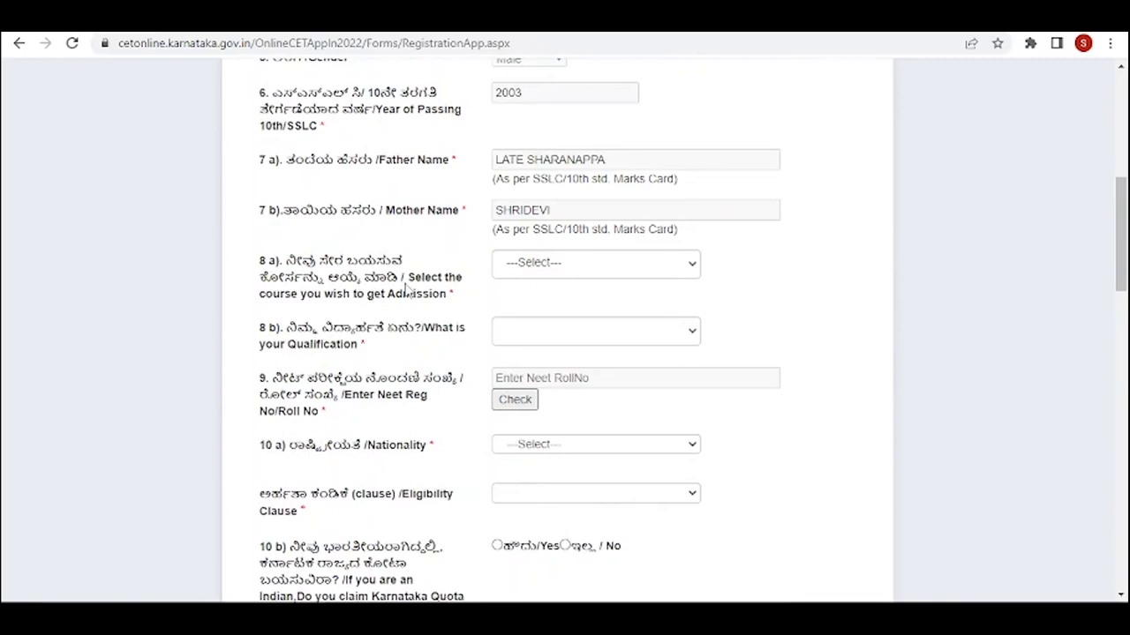
- Choose course UG - Engg/BSc (Agri)/BVSc/Pharma/Architecture and qualification 12th Std/II PUC
left_click(578, 263)
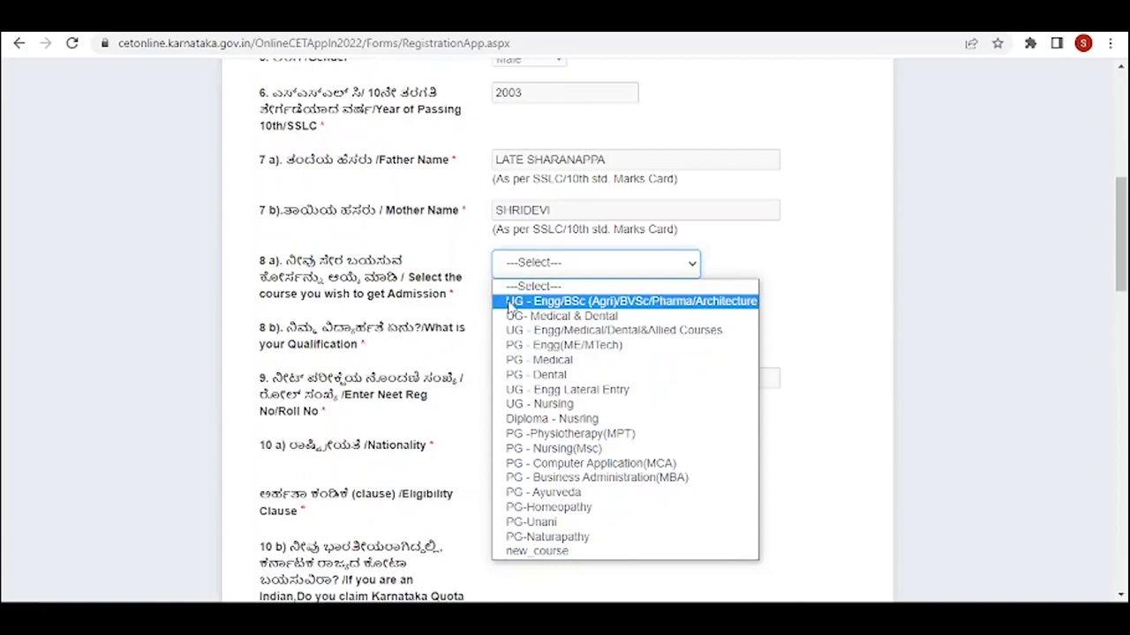
left_click(510, 305)
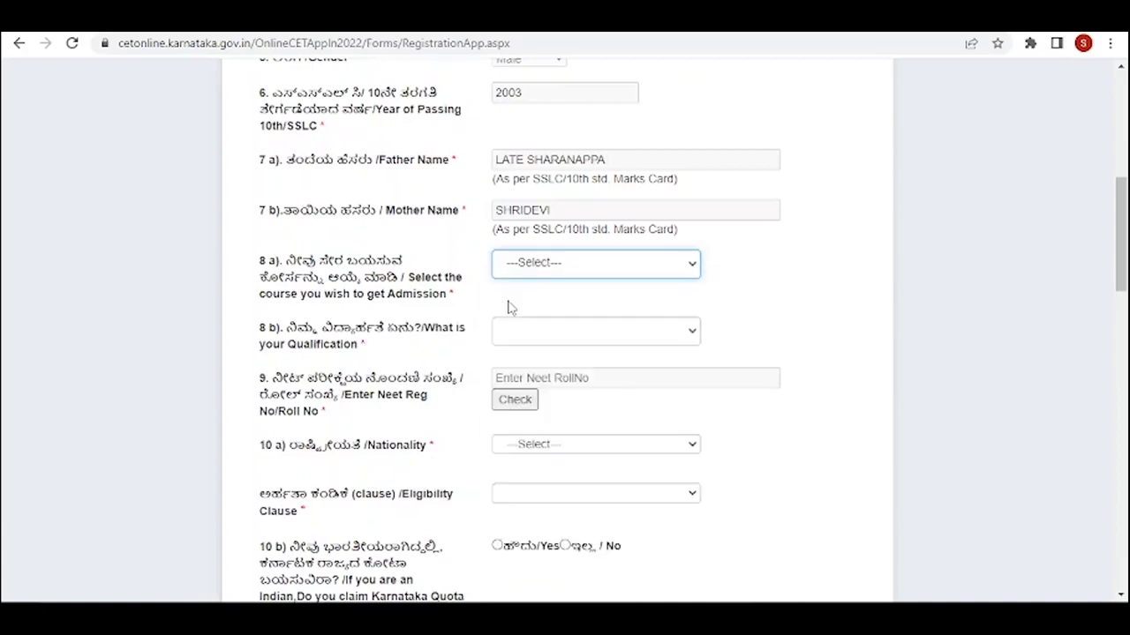
left_click(695, 340)
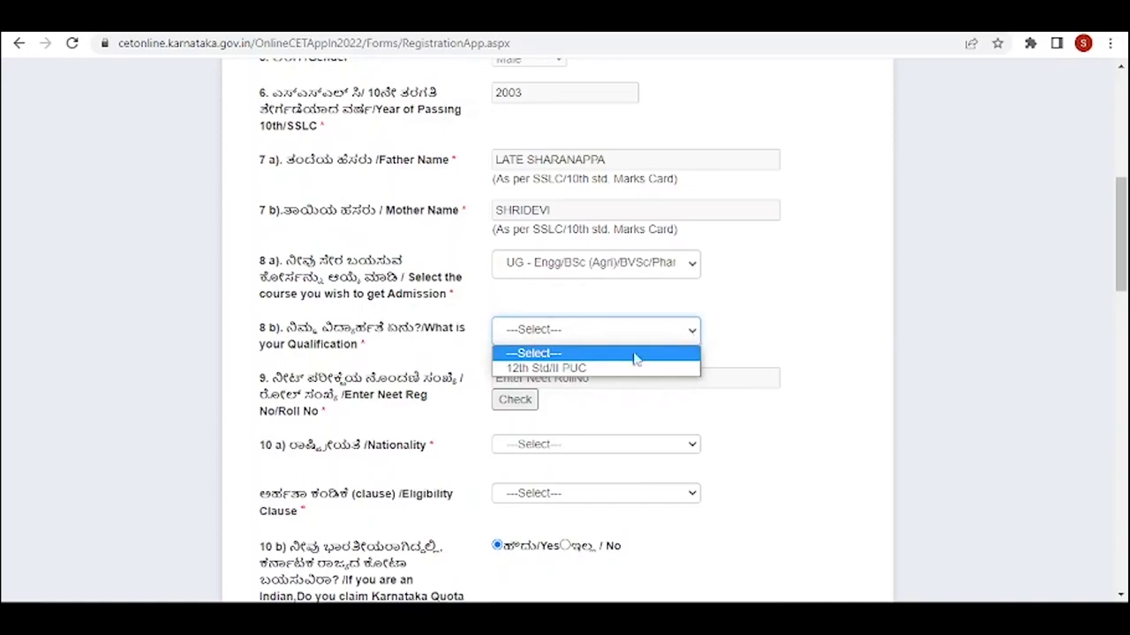
left_click(534, 371)
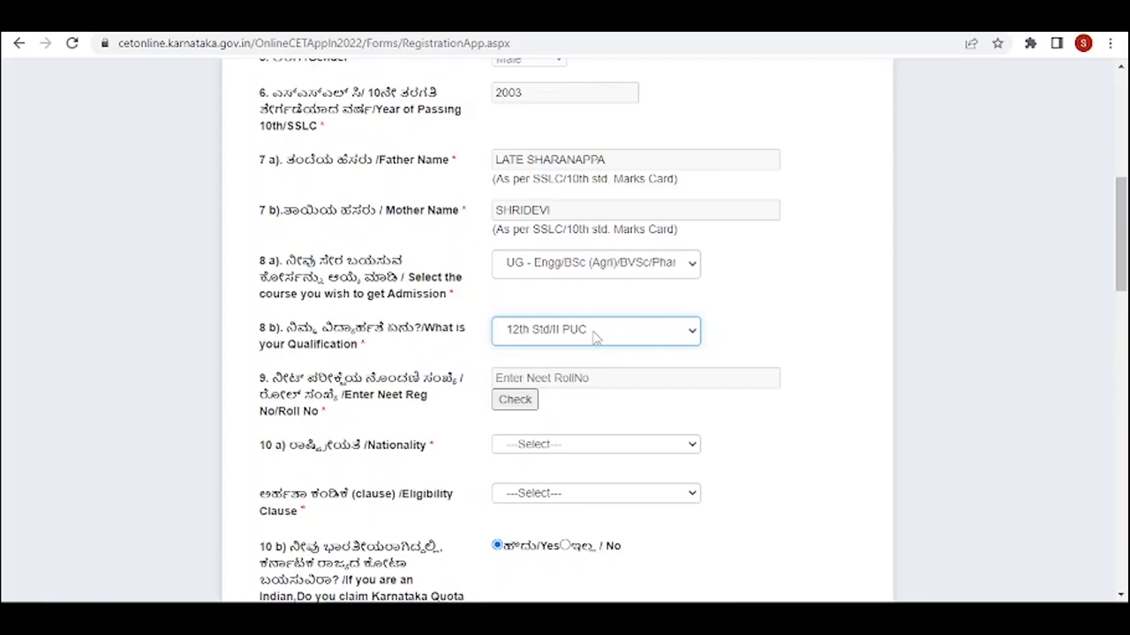
scroll(529, 353, "down", 2)
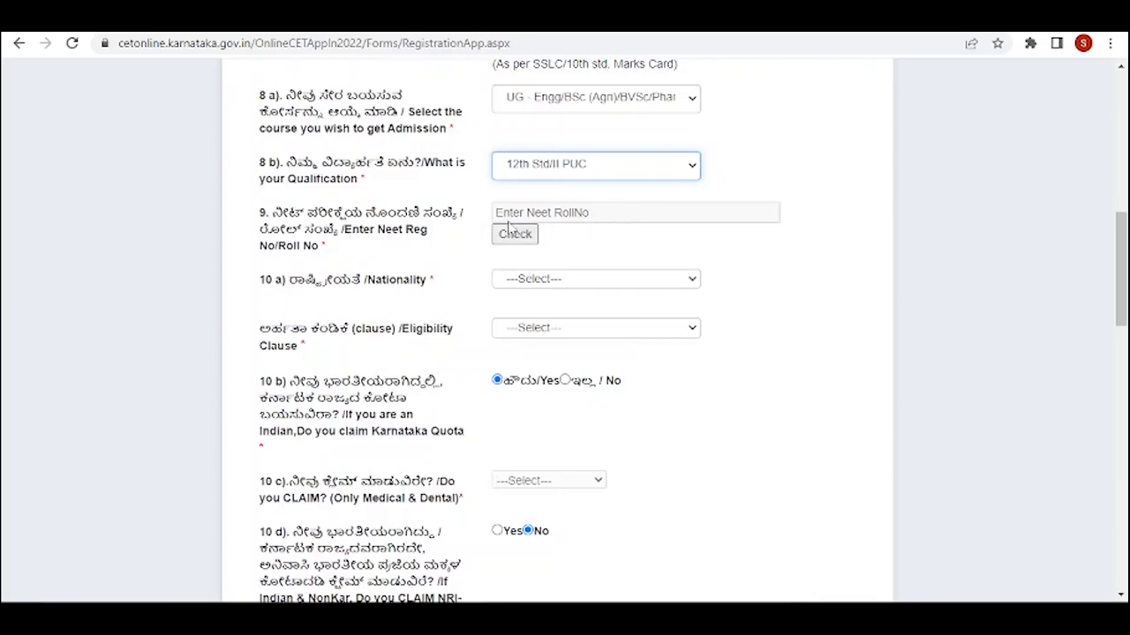
- Set Nationality to Indian and Eligibility Clause to Clause - a
scroll(362, 274, "down", 1)
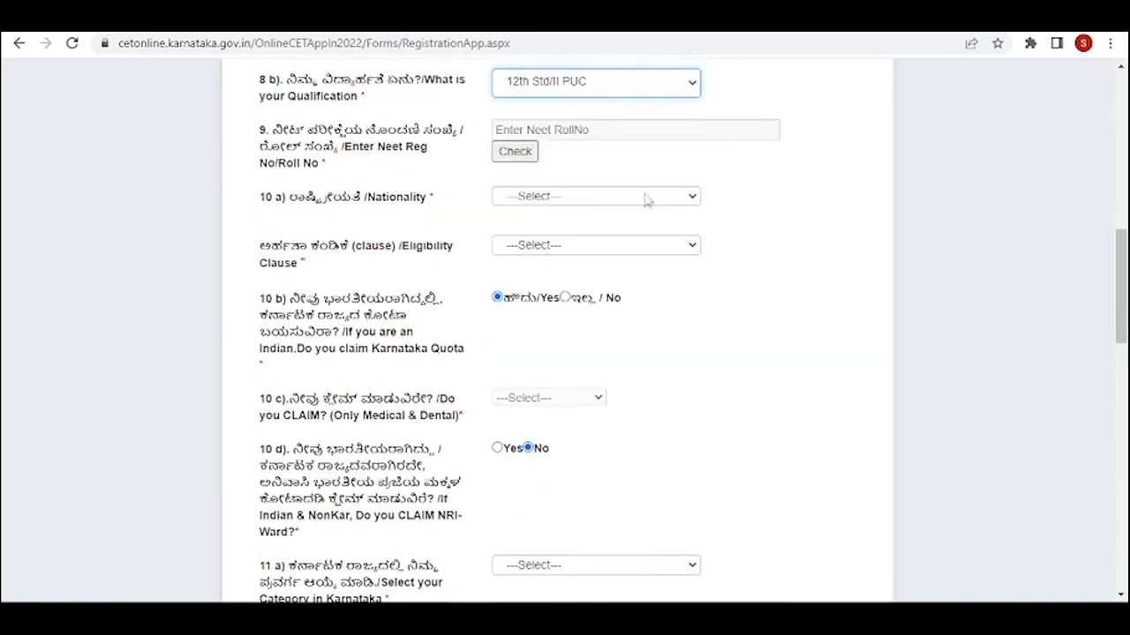
left_click(693, 202)
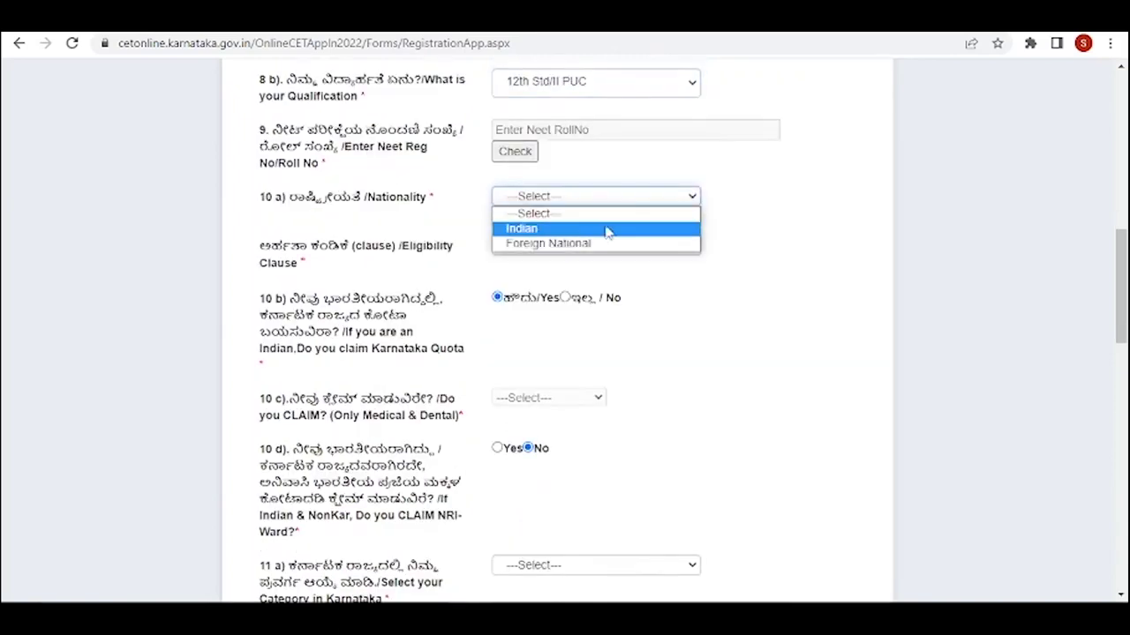
left_click(525, 229)
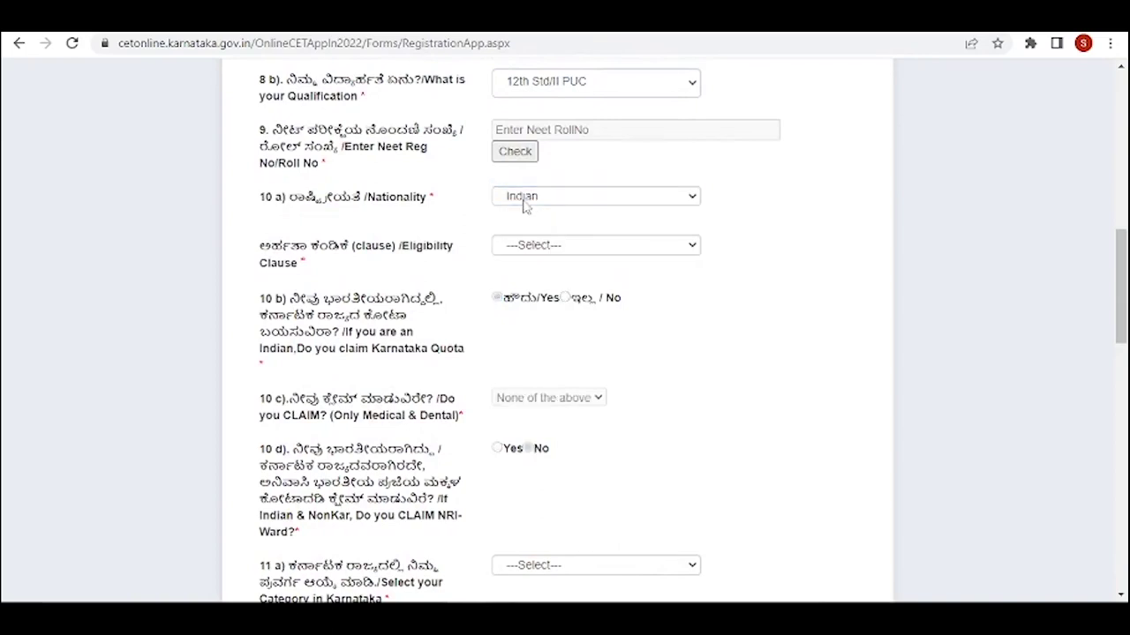
scroll(525, 204, "up", 2)
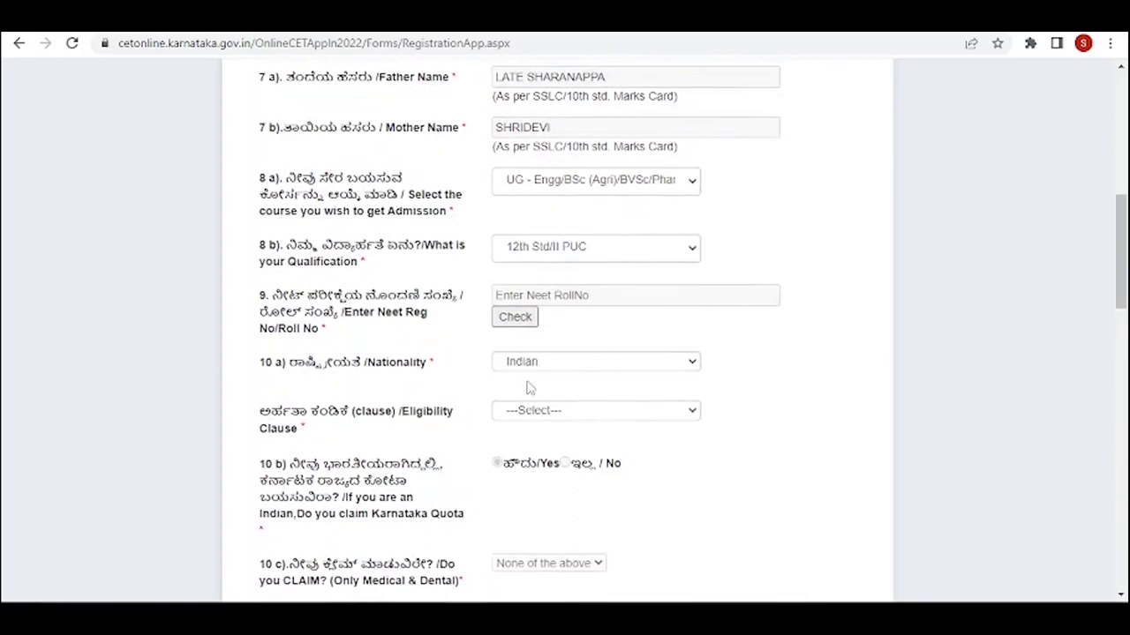
scroll(530, 377, "down", 2)
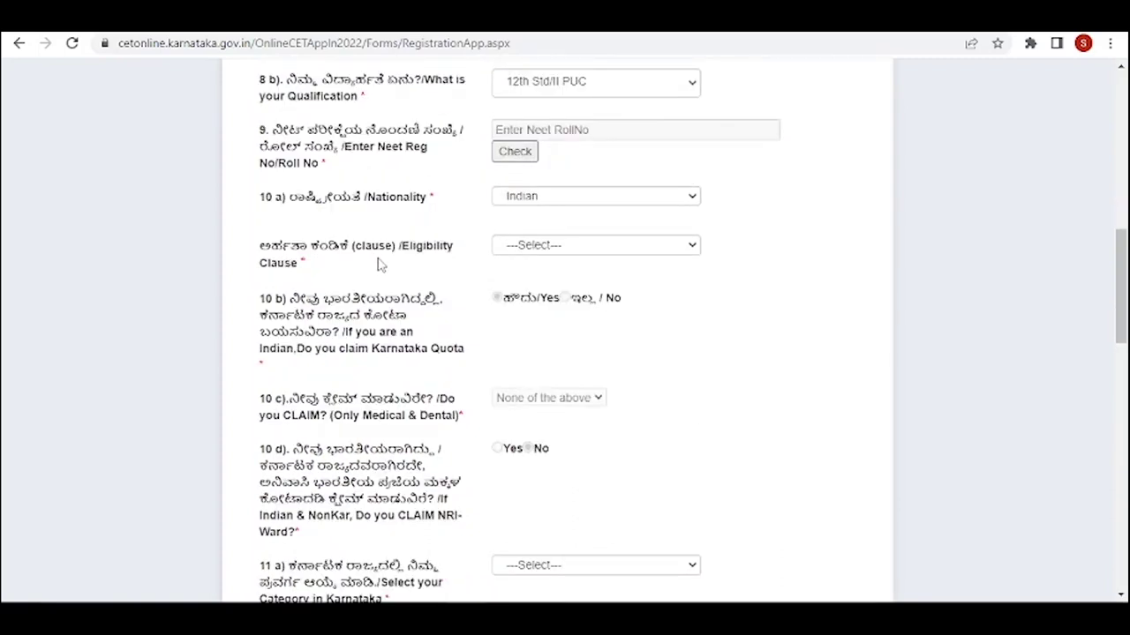
left_click(693, 247)
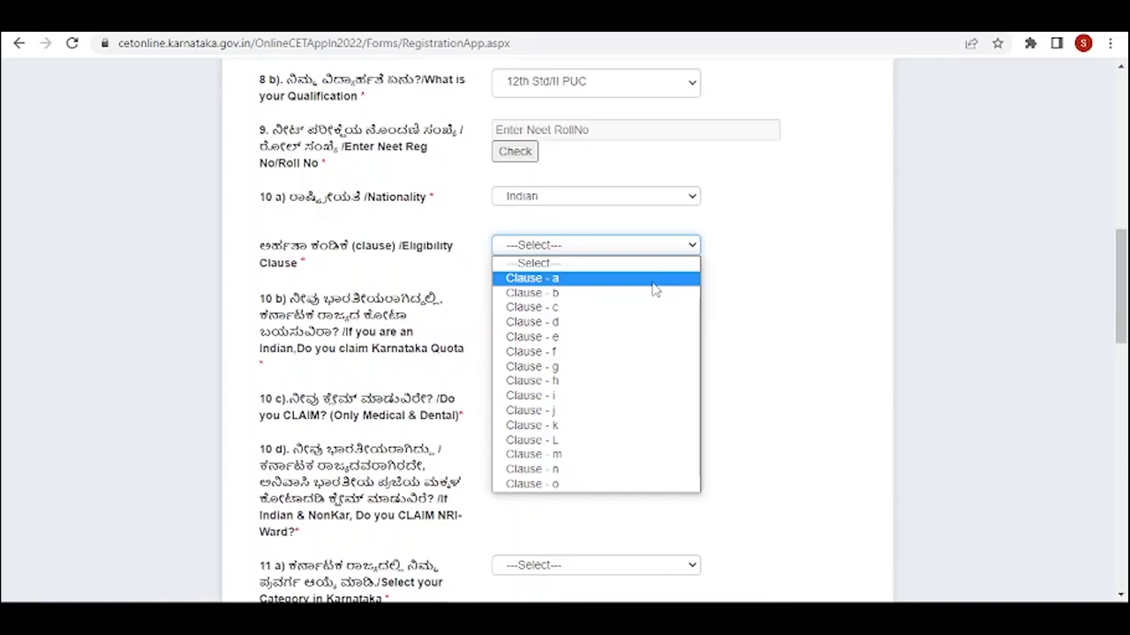
left_click(654, 279)
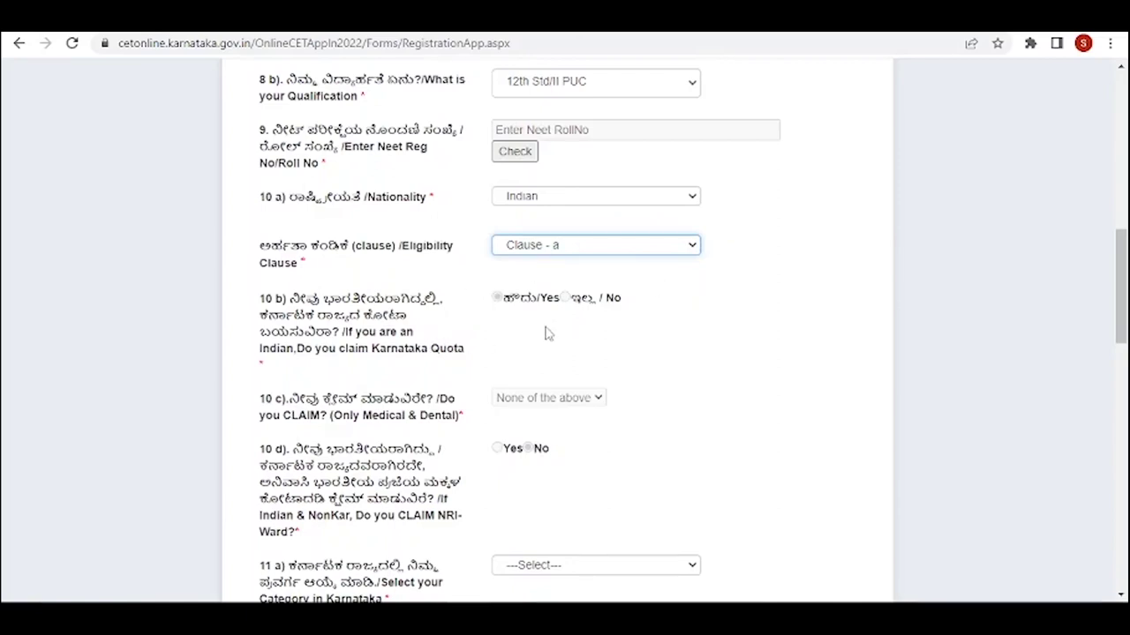
- Set the 11 a) Category in Karnataka dropdown to 3A
scroll(501, 399, "down", 2)
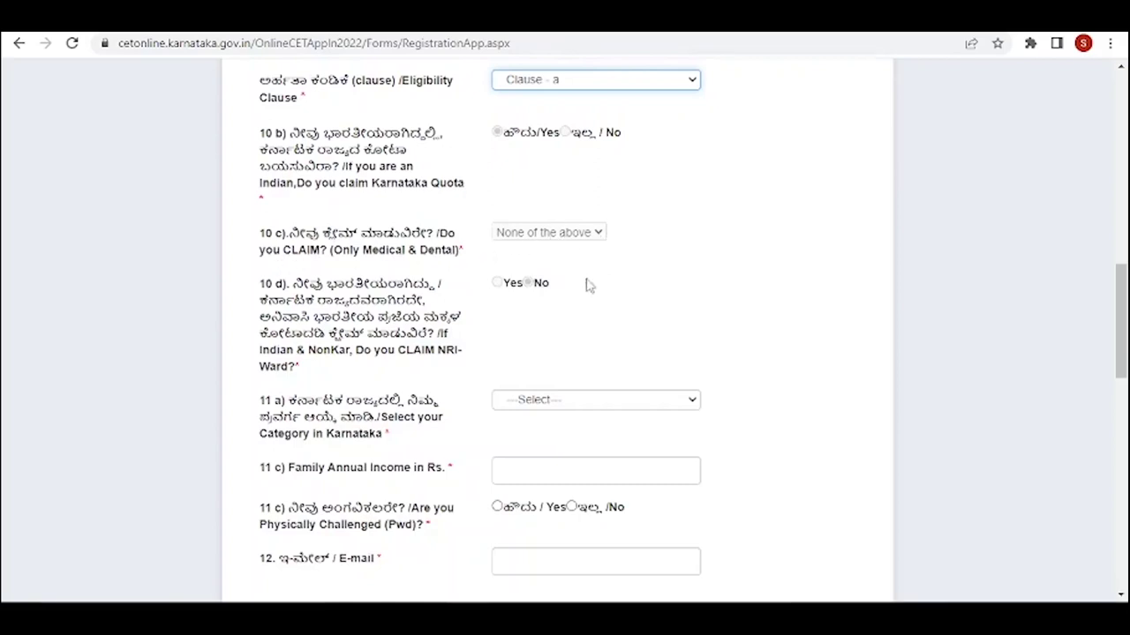
scroll(585, 285, "down", 1)
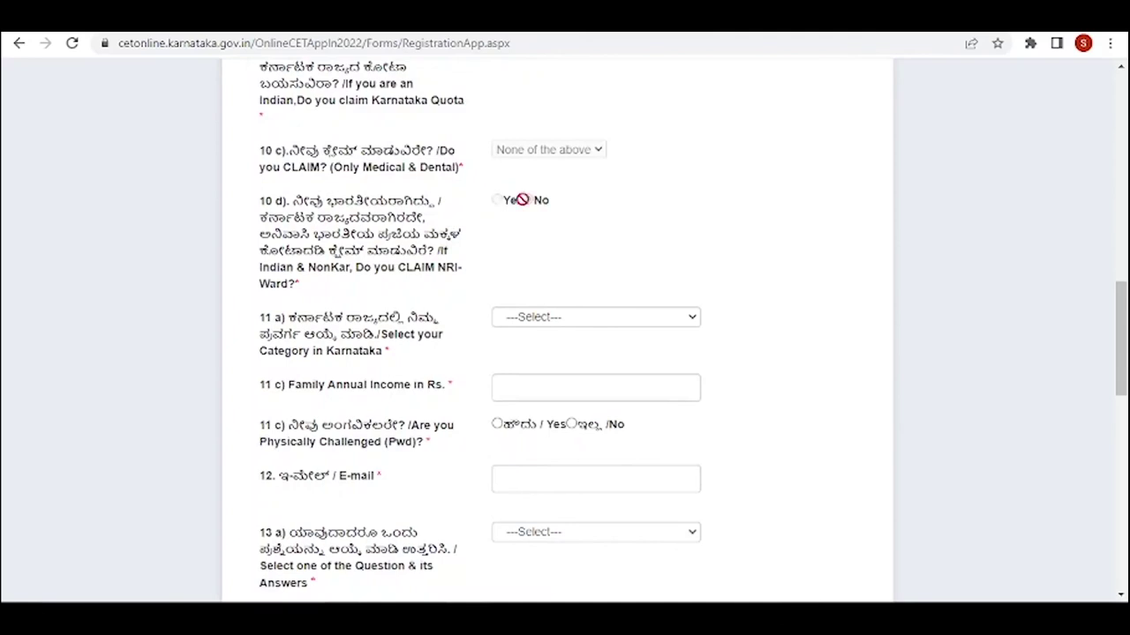
scroll(522, 200, "down", 2)
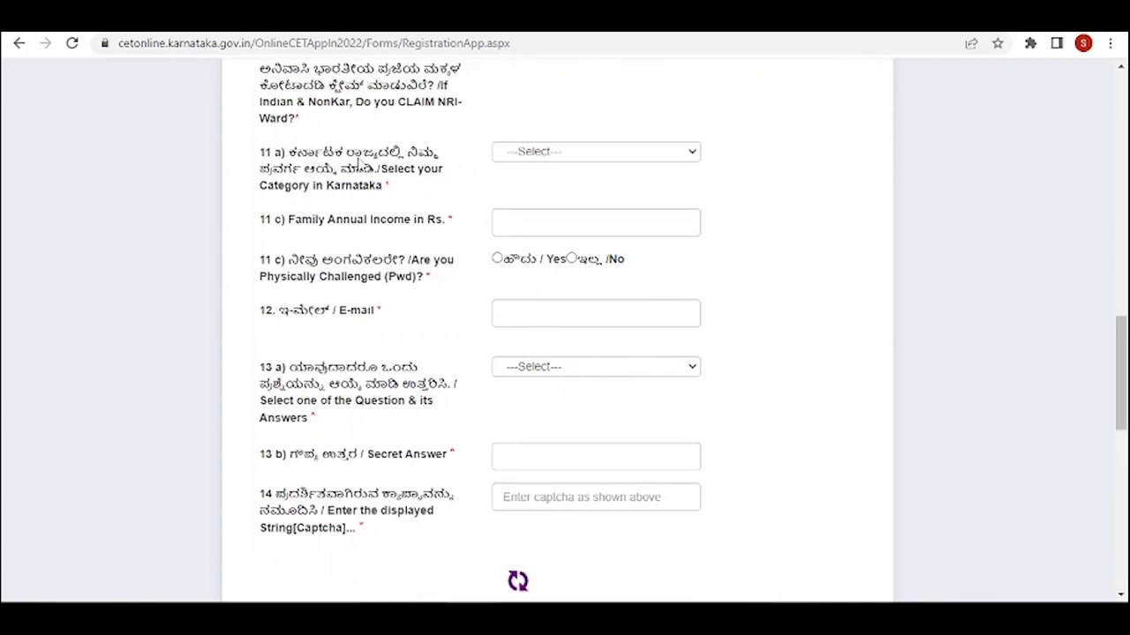
left_click(696, 155)
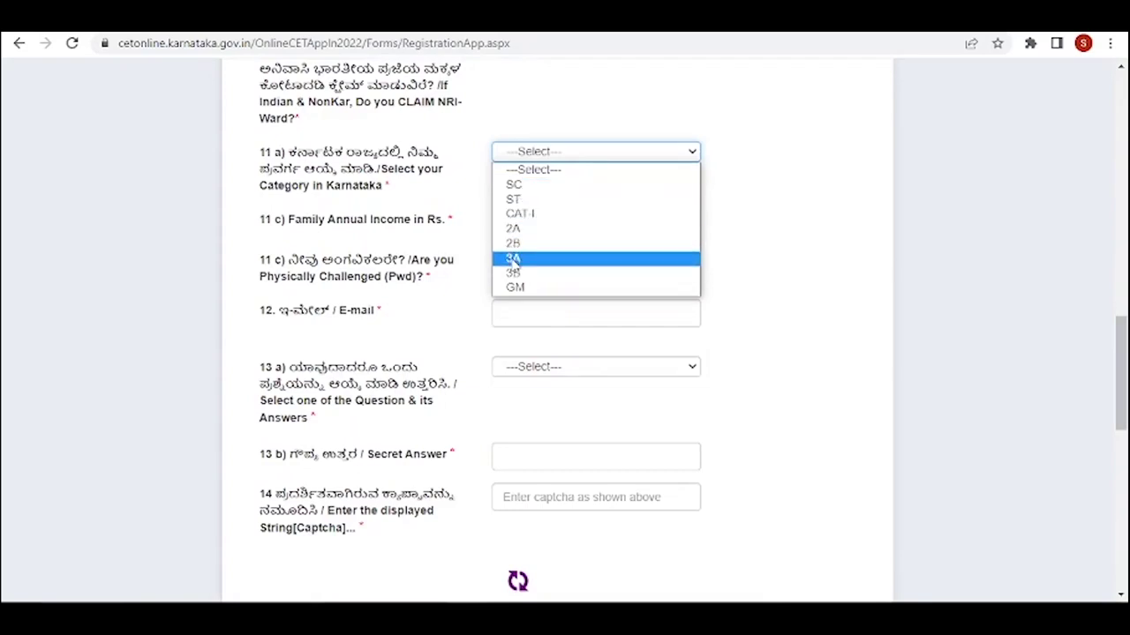
left_click(513, 259)
key("Tab")
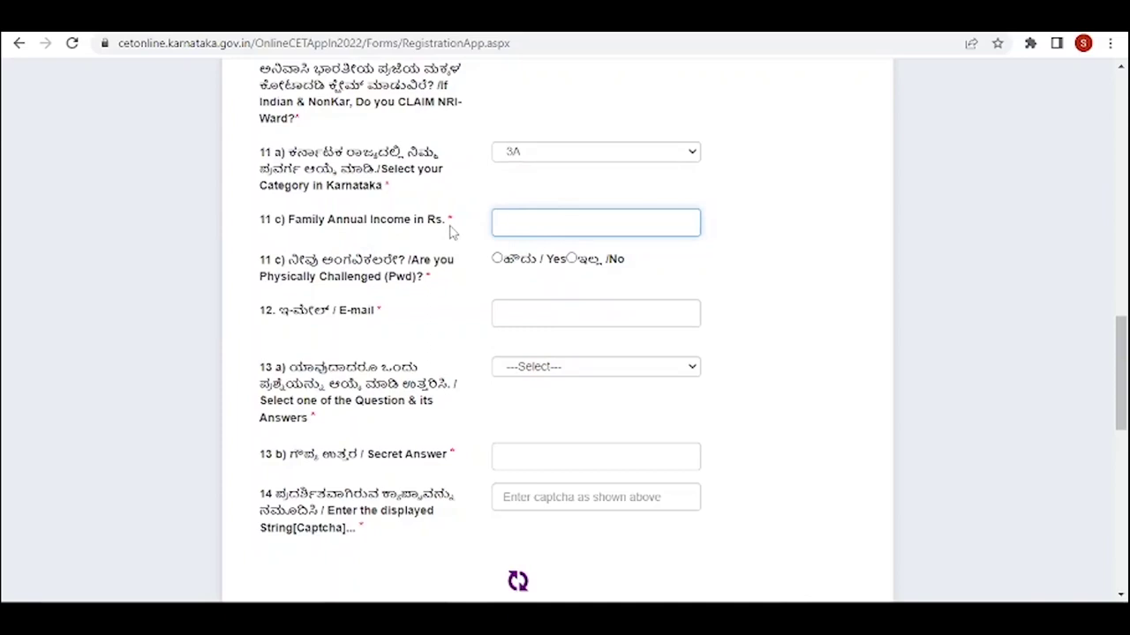
- Enter 1200000 as family annual income and mark Pwd Yes, raising the 3A income-limit error
type("1200000")
scroll(341, 295, "down", 1)
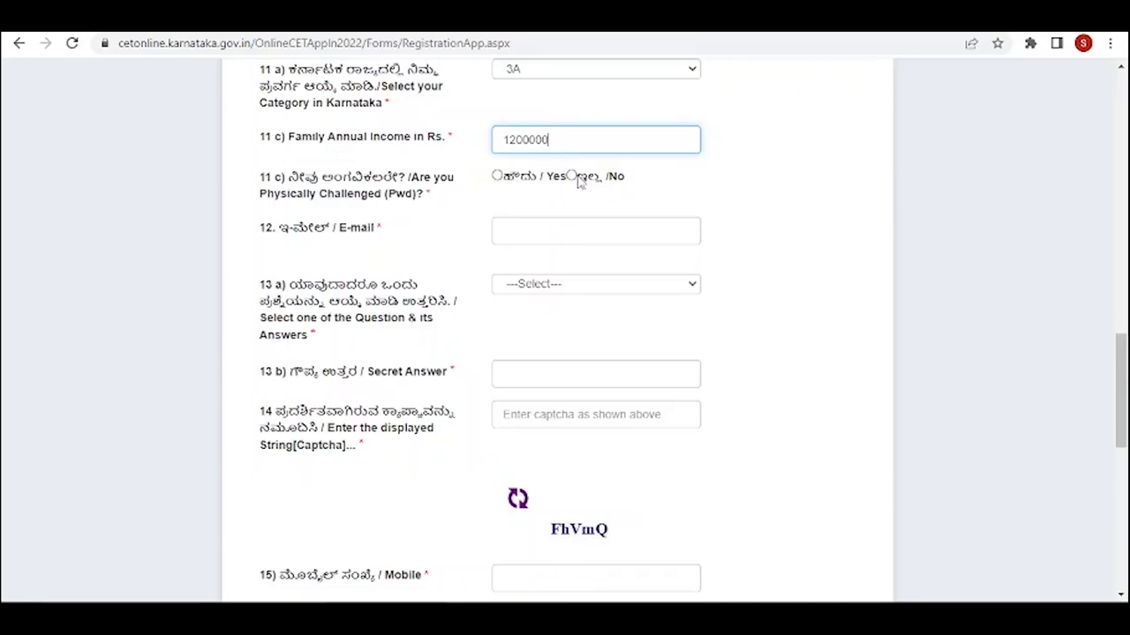
left_click(497, 176)
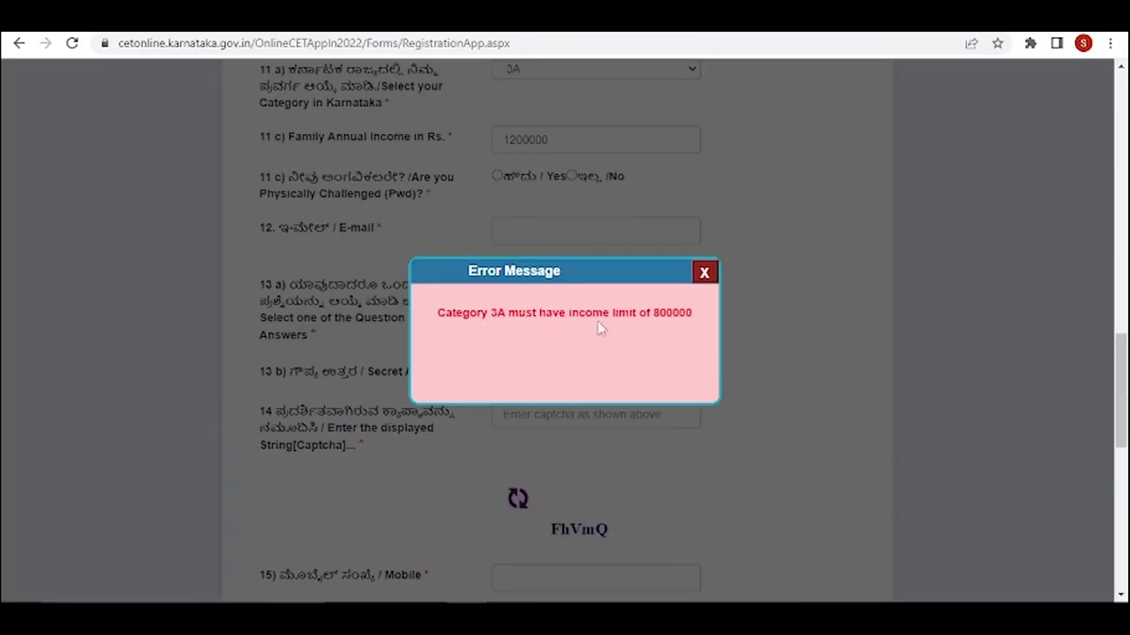
- Dismiss the income-limit error, change family annual income to 800000, and mark Pwd Yes
left_click(705, 276)
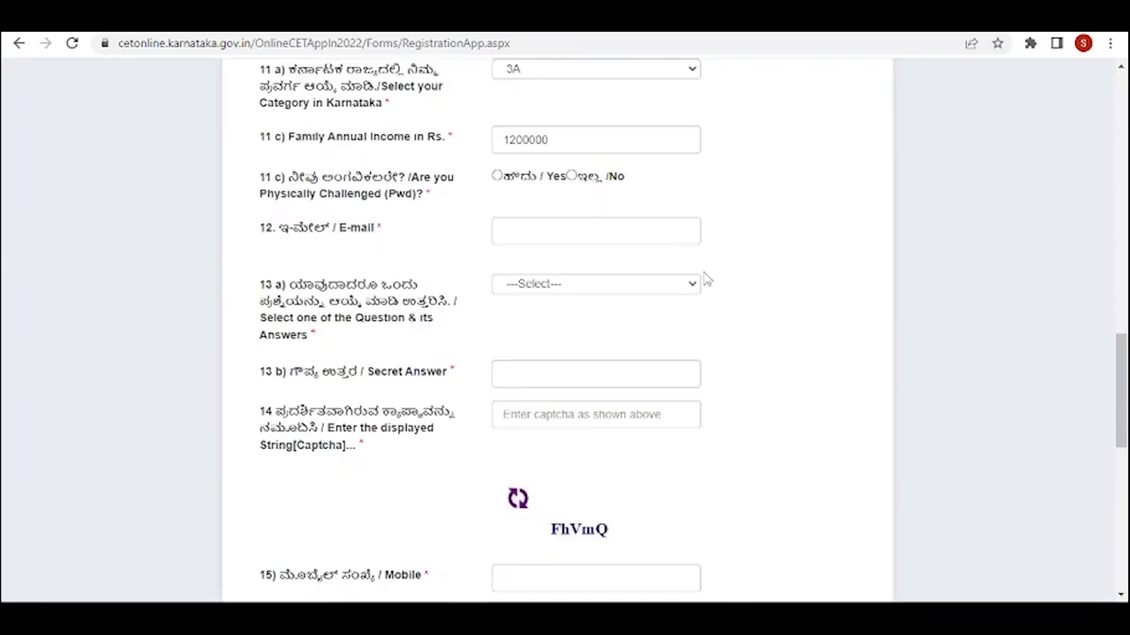
scroll(705, 281, "up", 2)
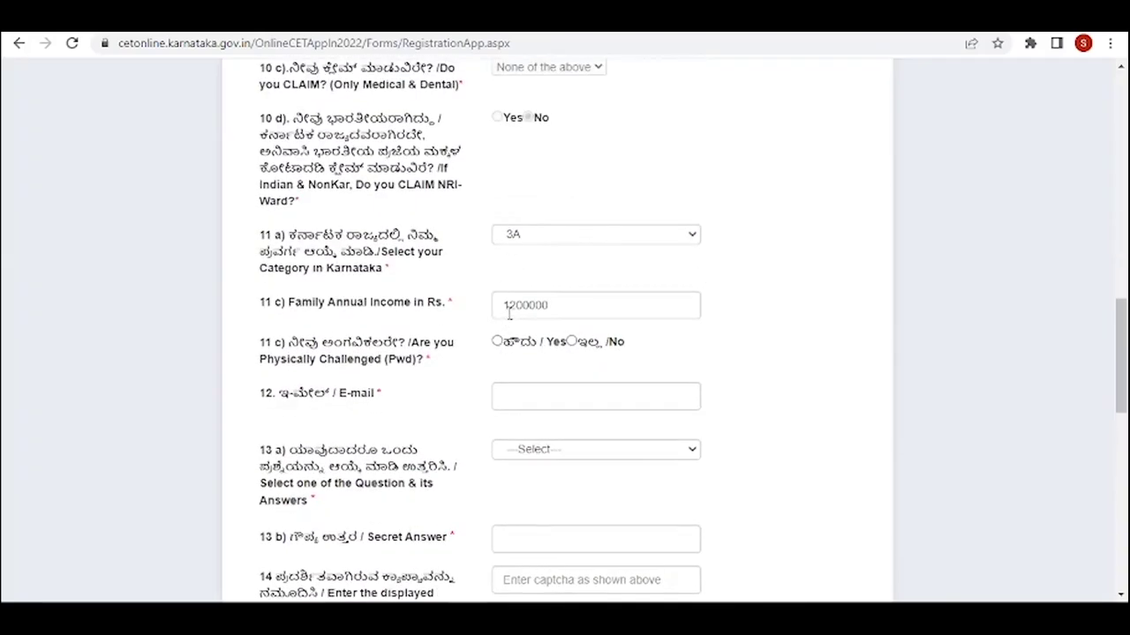
left_click_drag(555, 305, 494, 325)
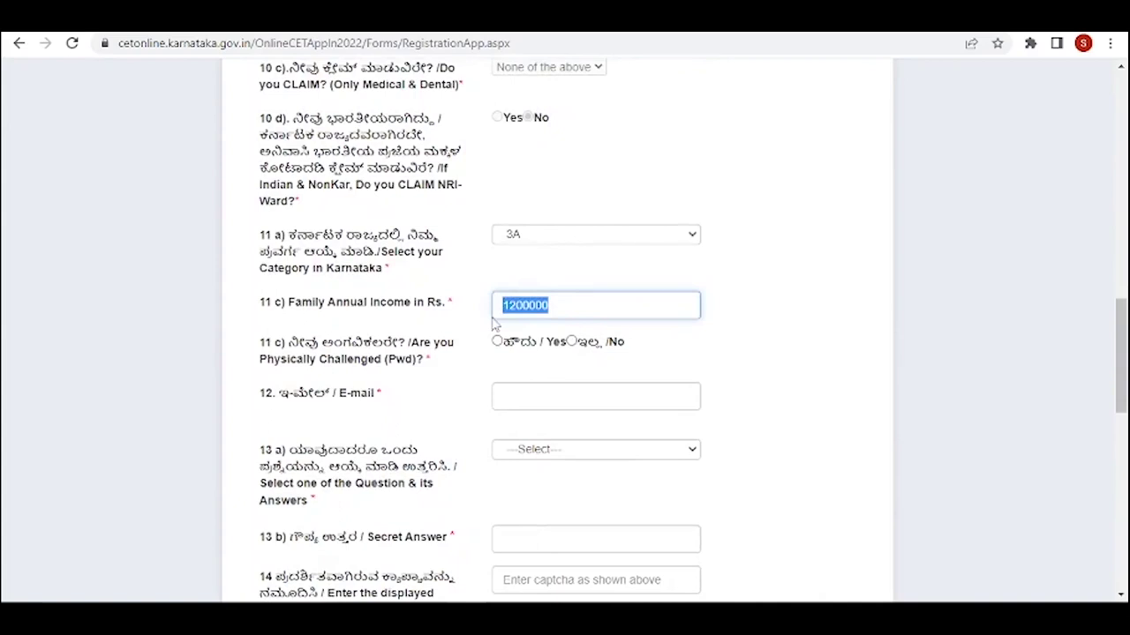
type("800000")
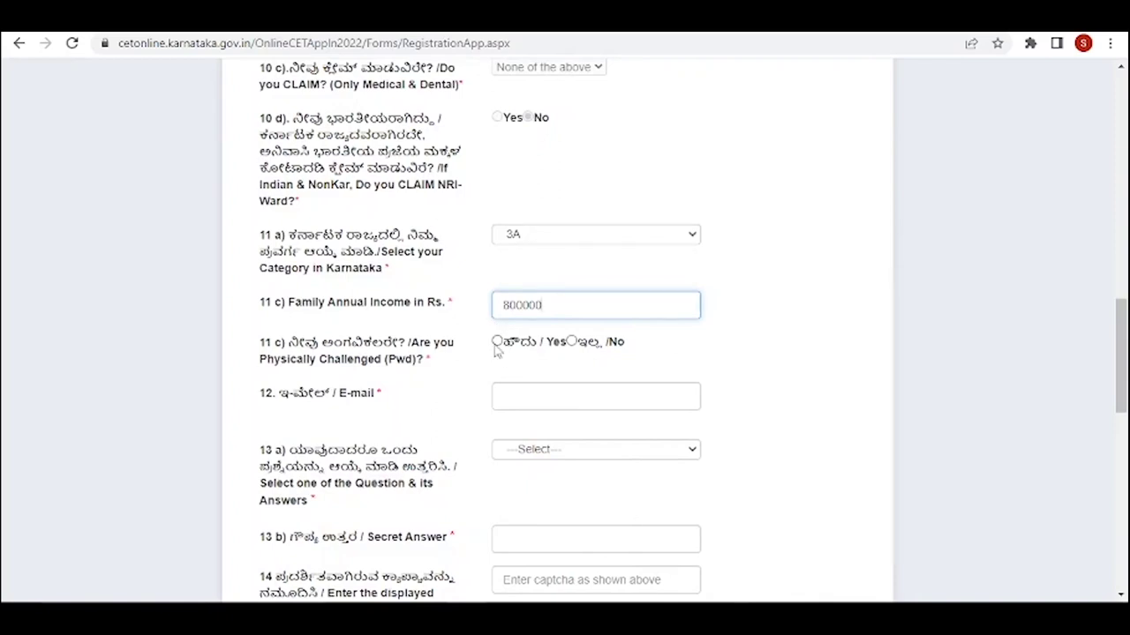
left_click(496, 348)
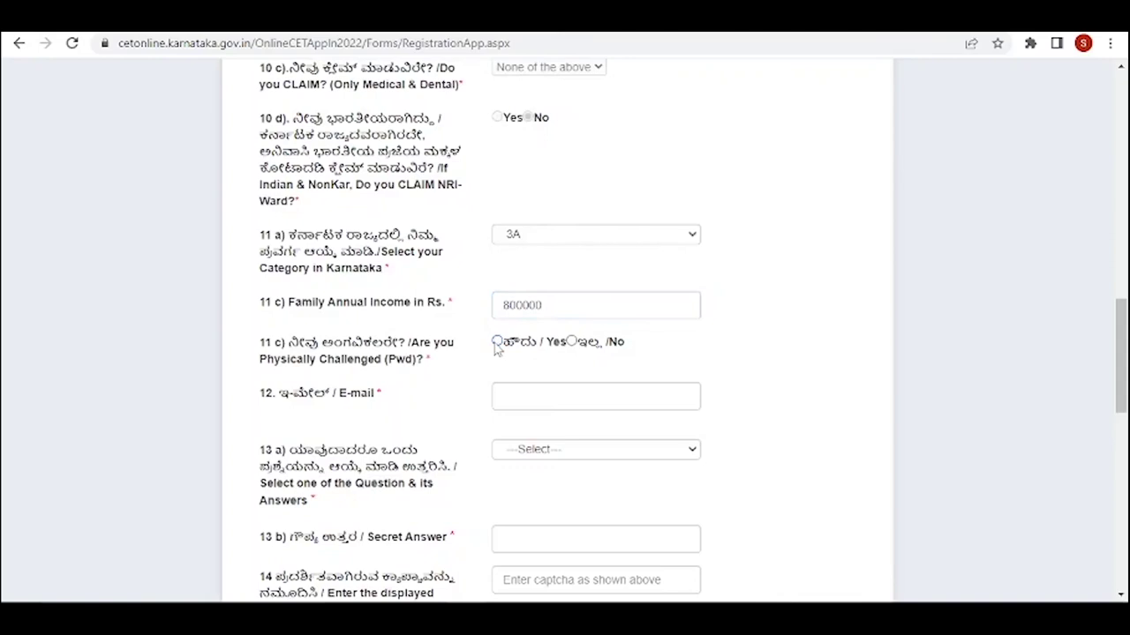
- Fill in the applicant's e-mail address
scroll(497, 348, "down", 1)
left_click(500, 312)
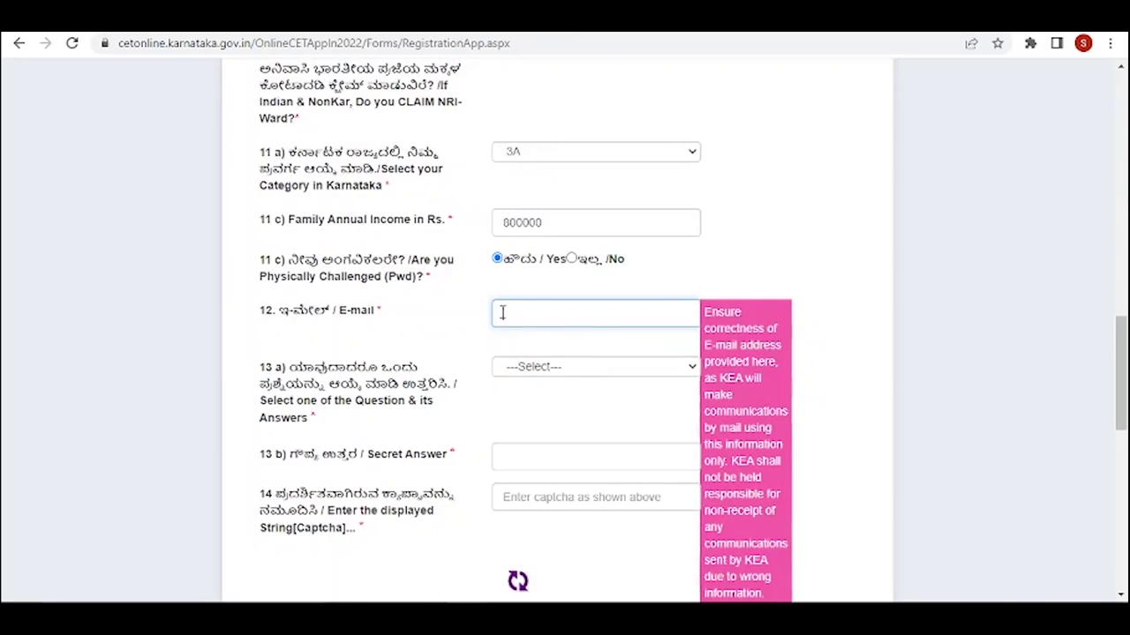
scroll(525, 231, "down", 1)
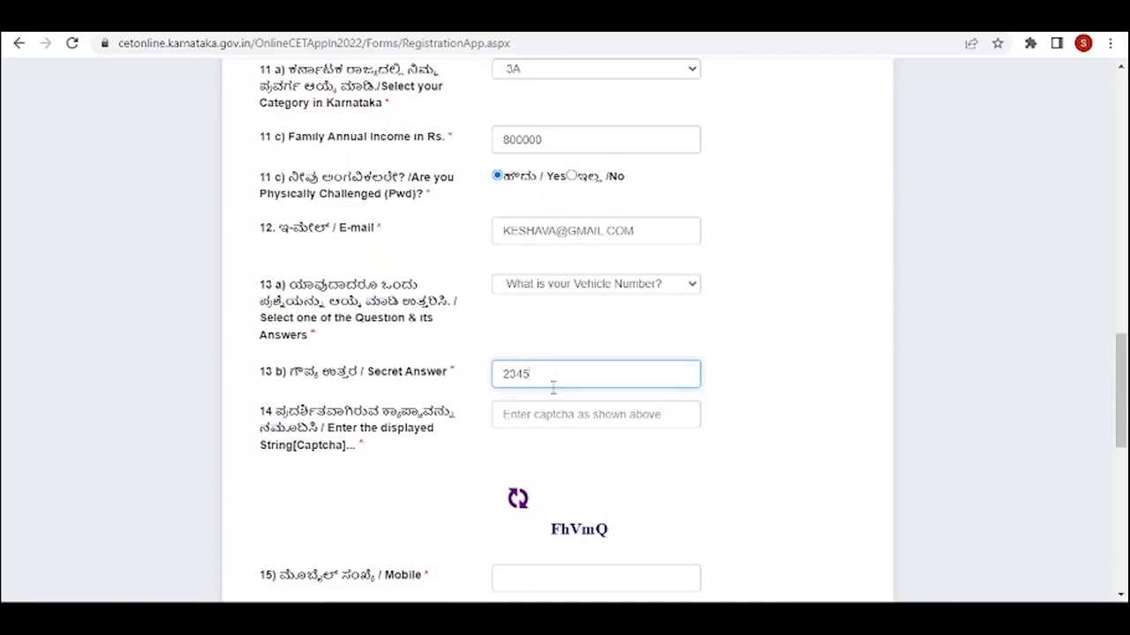
- Choose 'What is you native place?' as the security question and type the secret answer
left_click(692, 284)
left_click(658, 332)
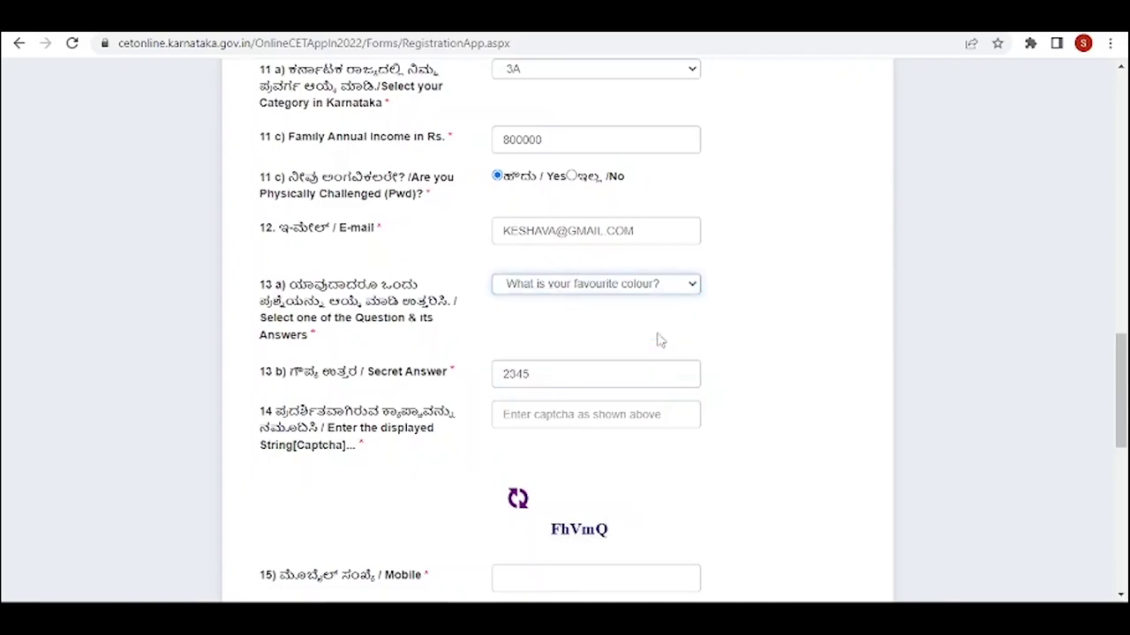
left_click(672, 288)
left_click(648, 347)
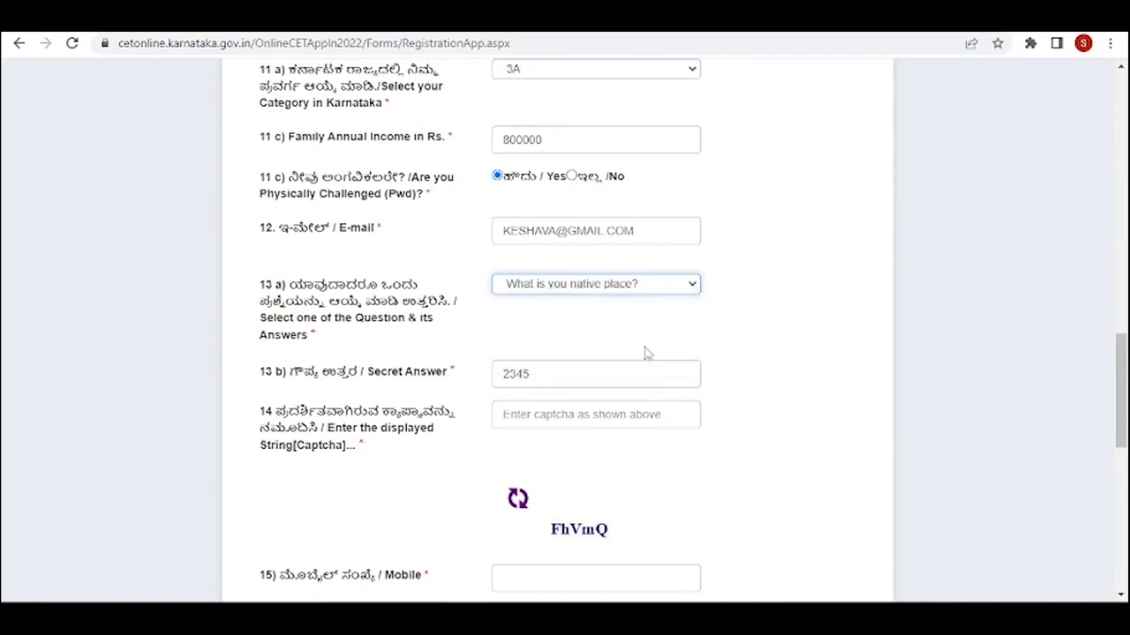
left_click(579, 379)
key("BackSpace")
key("BackSpace")
key("BackSpace")
key("BackSpace")
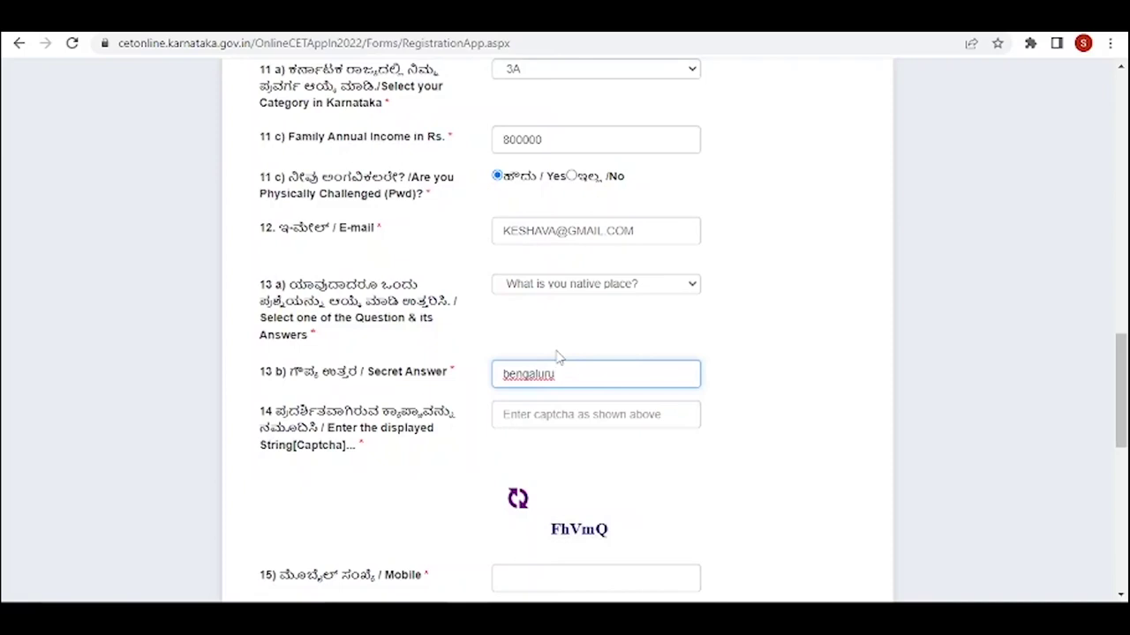
- Enter the captcha code shown on the form
left_click(536, 414)
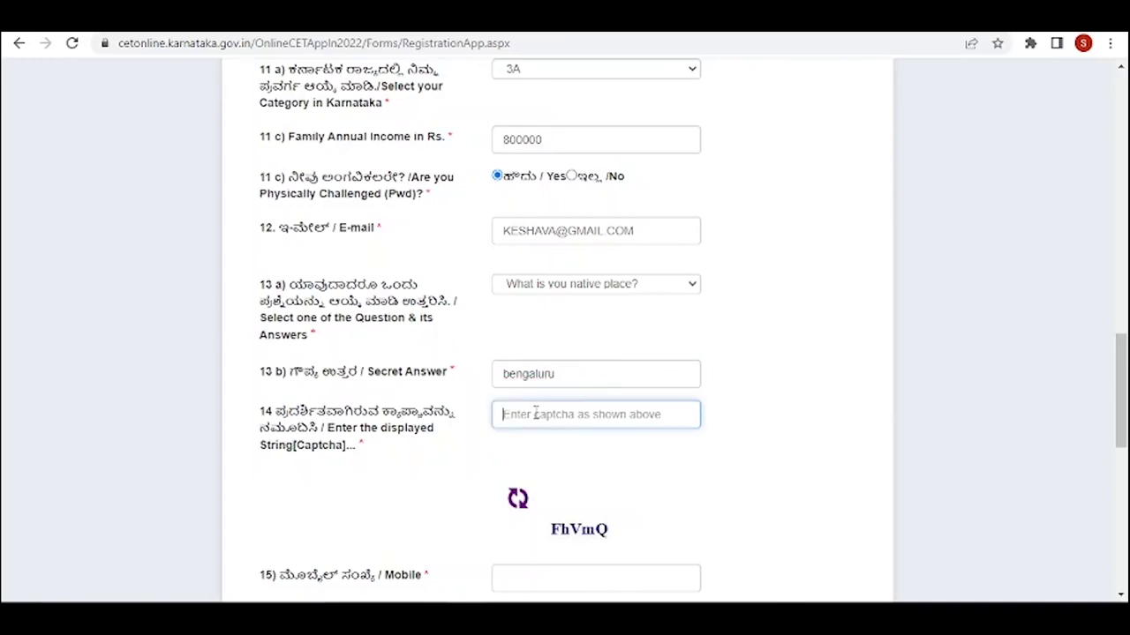
type("FhVmQ")
scroll(474, 373, "down", 4)
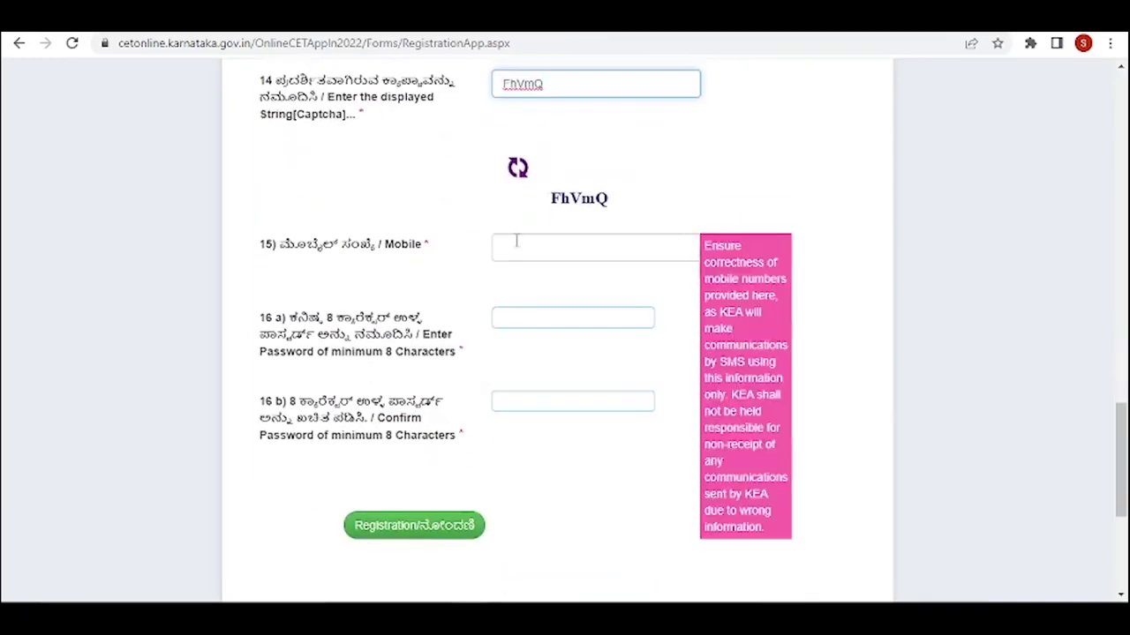
- Enter the mobile number and paste the new account password into 16 a)
left_click(517, 240)
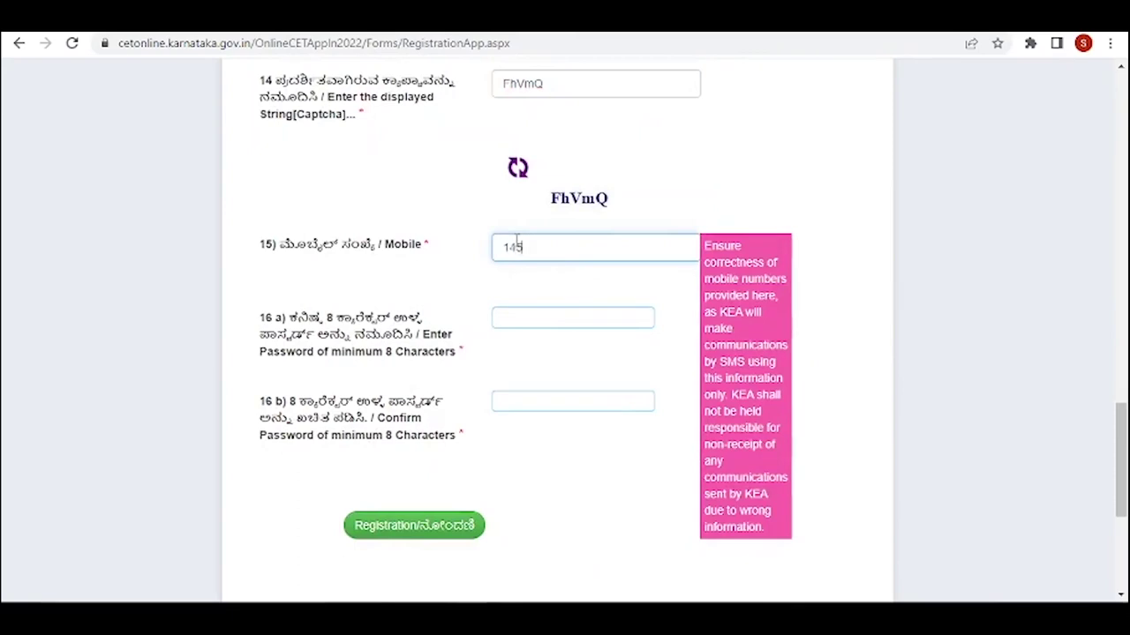
left_click(528, 316)
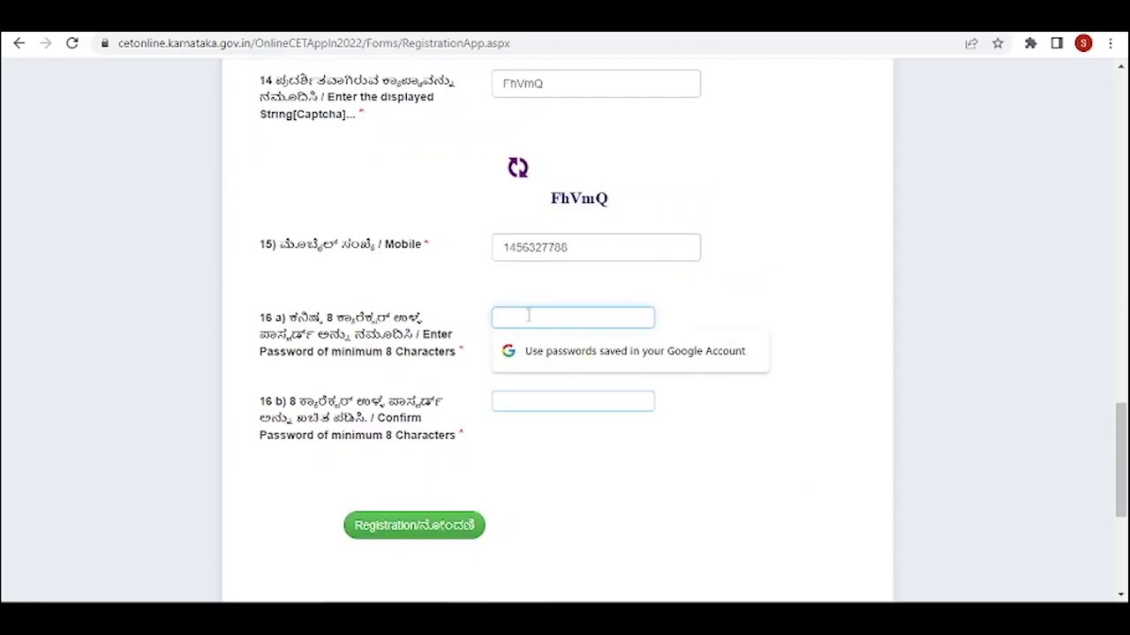
key("ctrl+v")
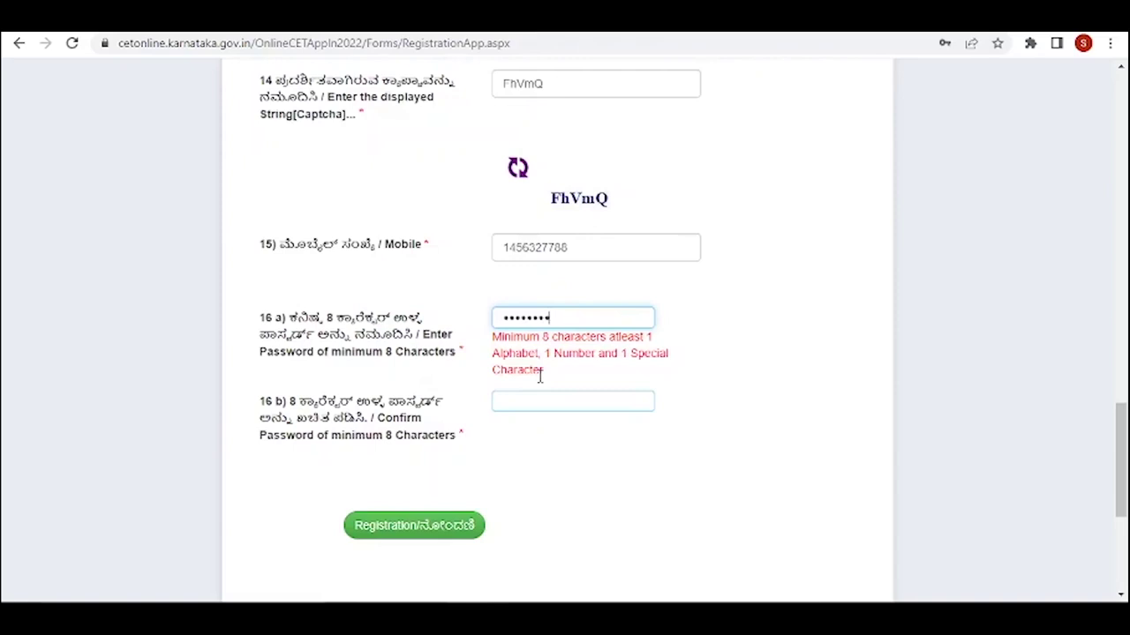
- Retype the password in the confirm field and submit the registration form
left_click(534, 402)
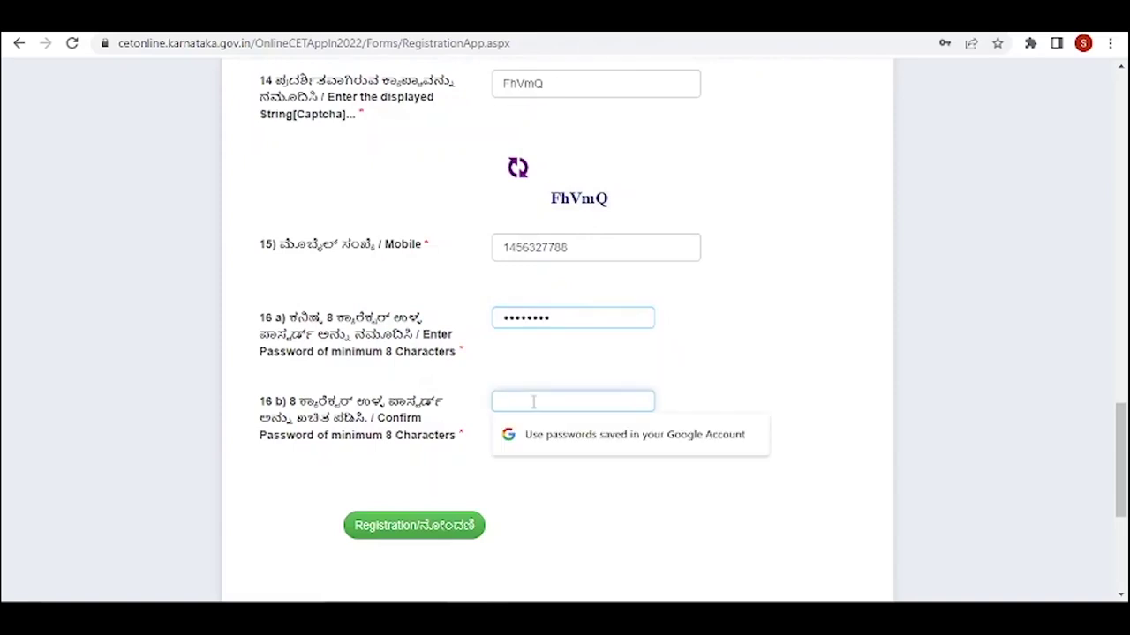
type("••")
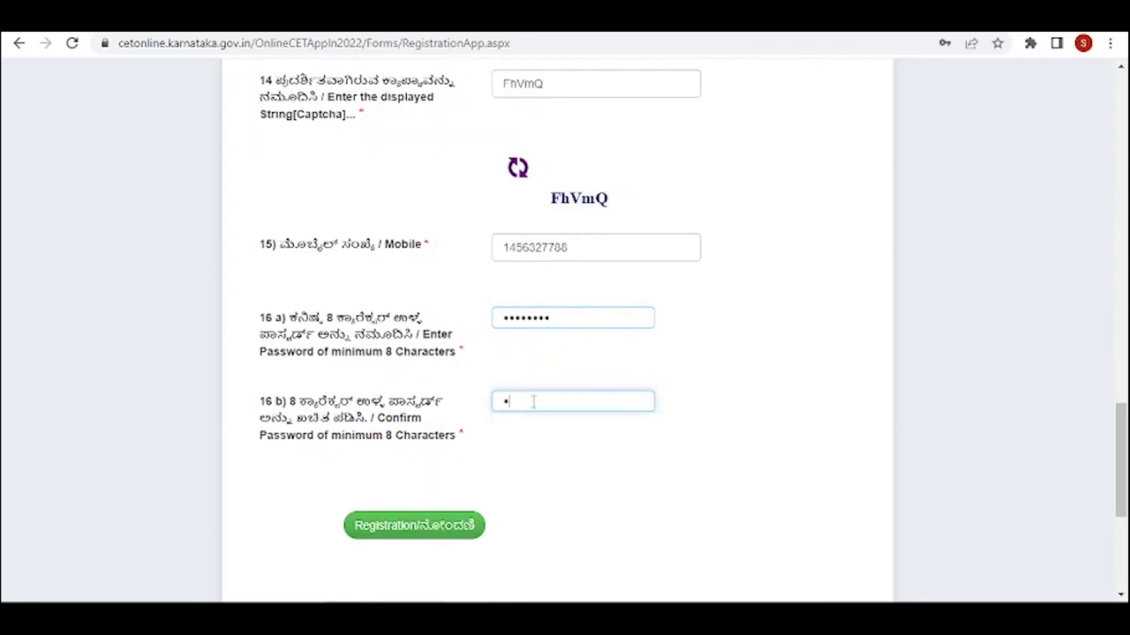
type("••••••")
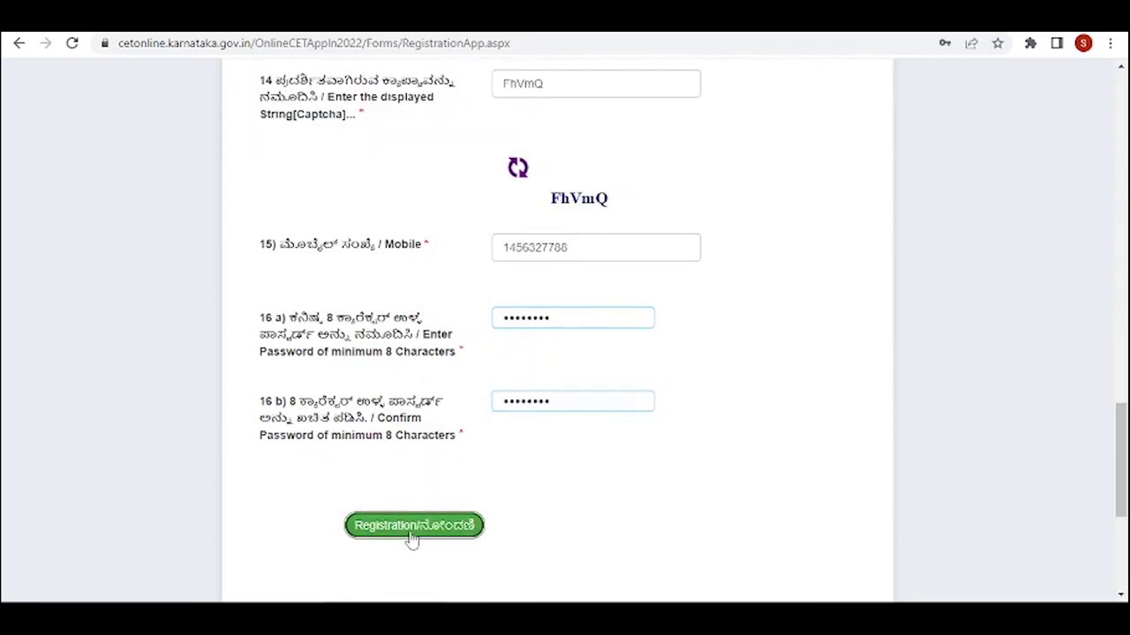
left_click(412, 538)
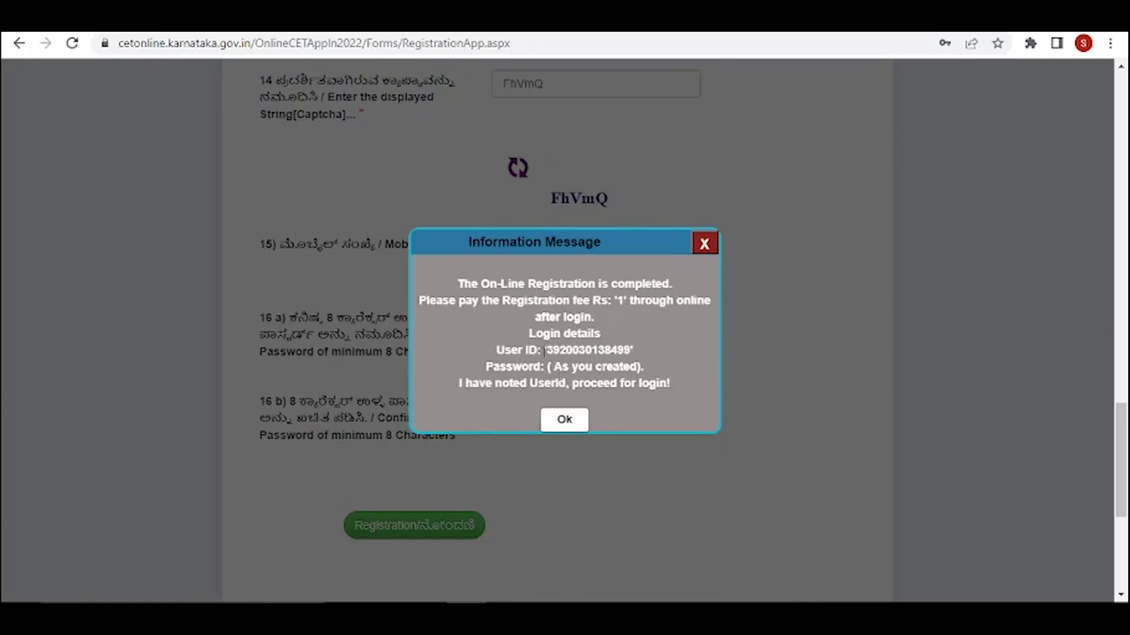
- Copy the issued User ID from the registration message and continue to the login page
left_click_drag(546, 350, 632, 350)
key("ctrl+c")
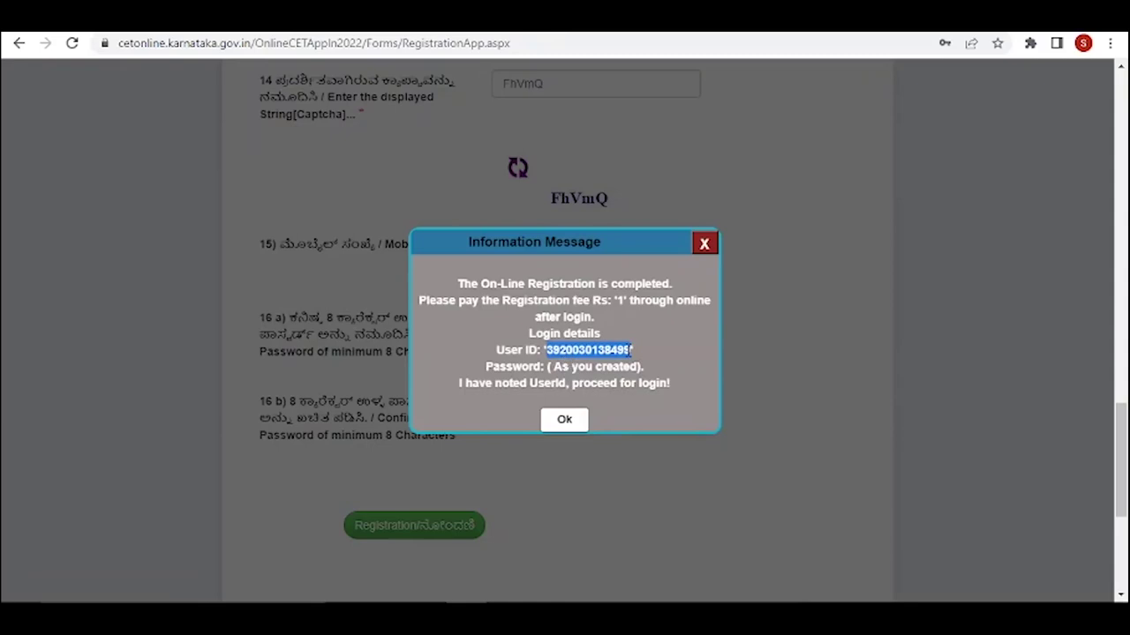
left_click(561, 421)
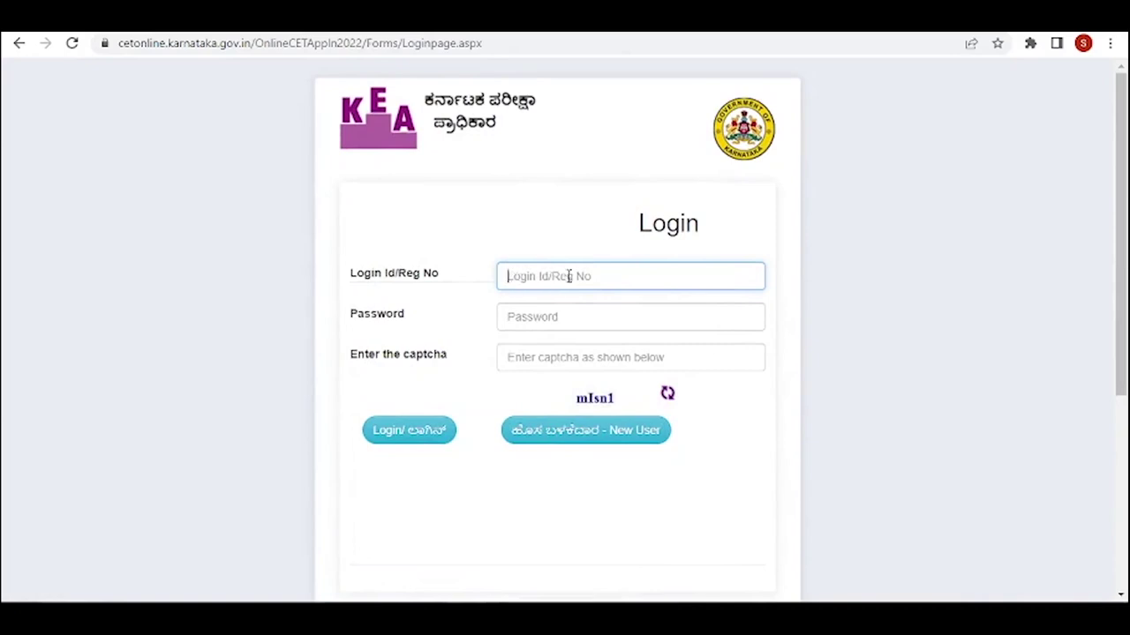
- Log in with the issued User ID, the account password and the captcha
key("ctrl+v")
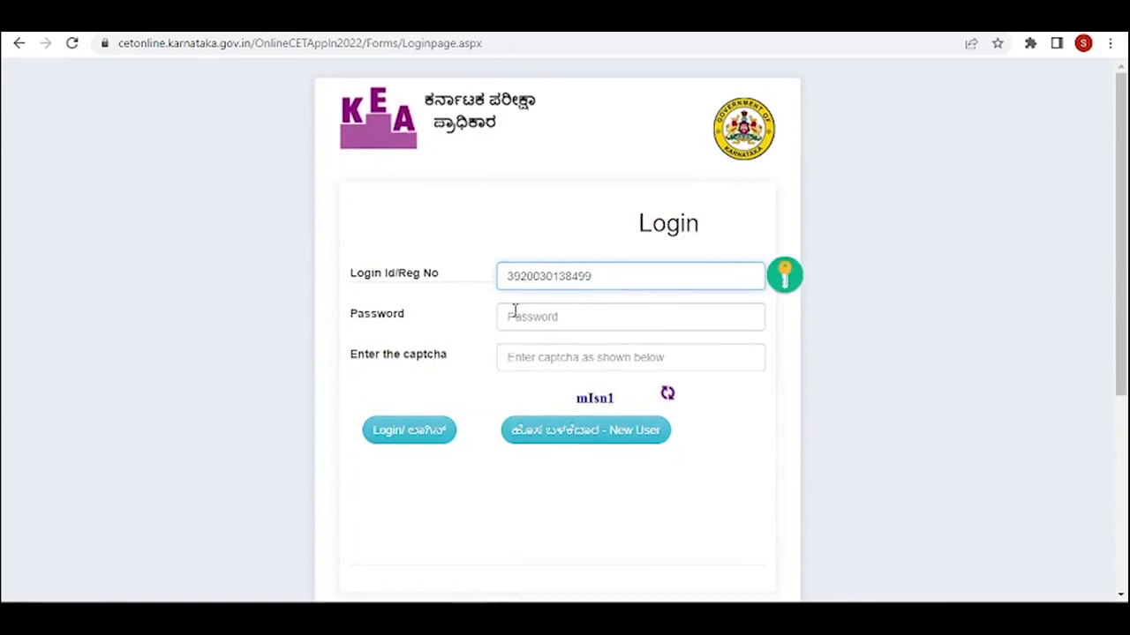
left_click(510, 316)
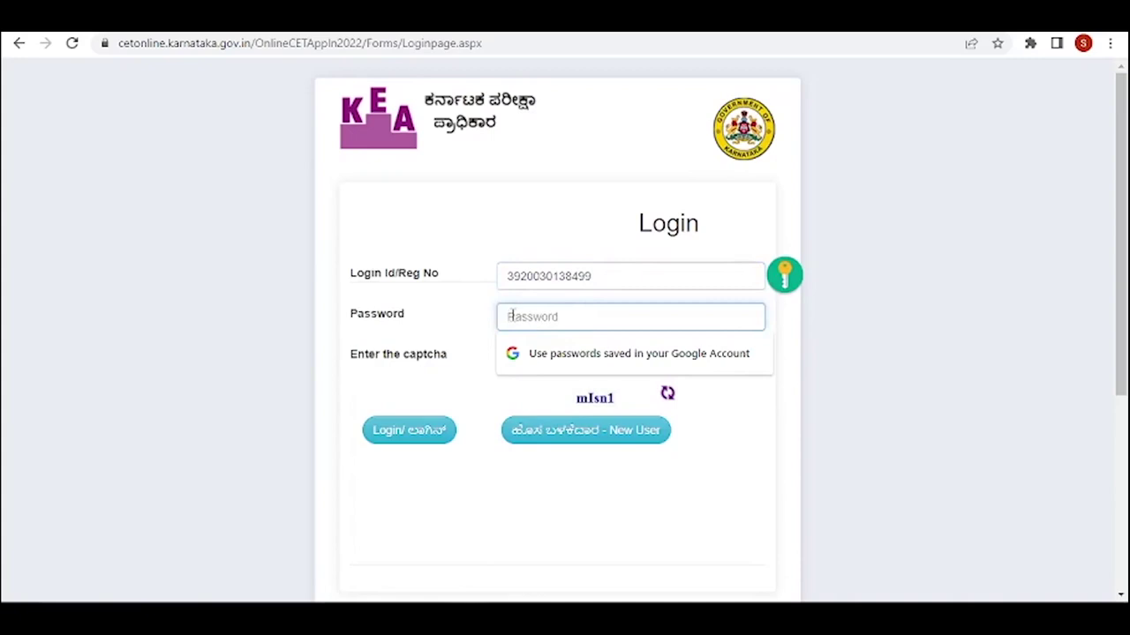
type("a")
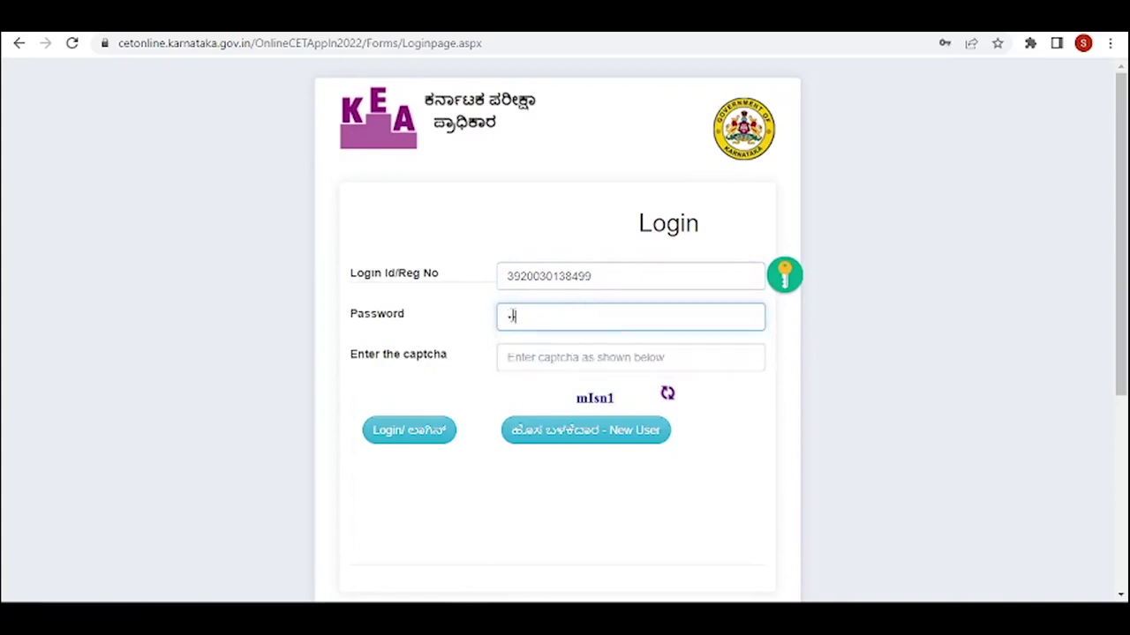
key("ctrl+v")
left_click(521, 355)
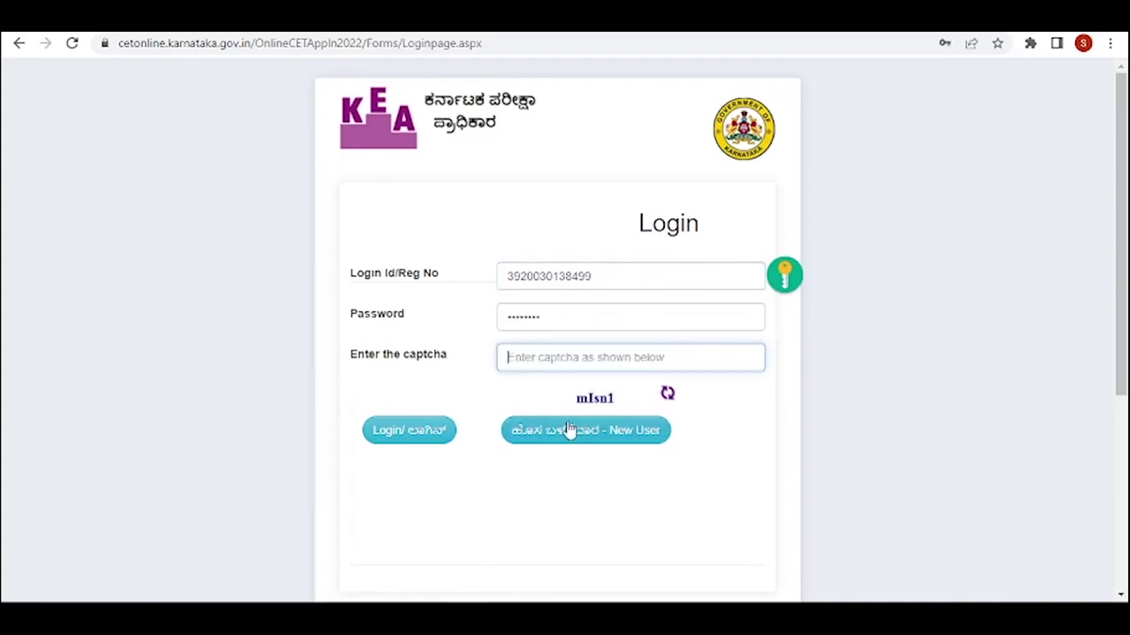
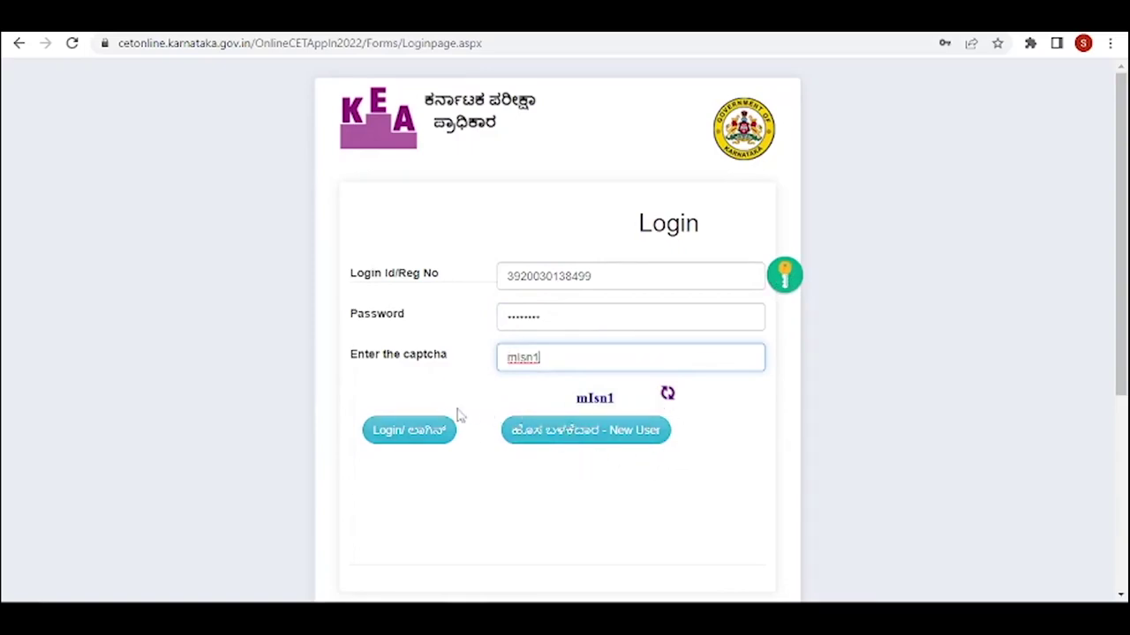
left_click(419, 441)
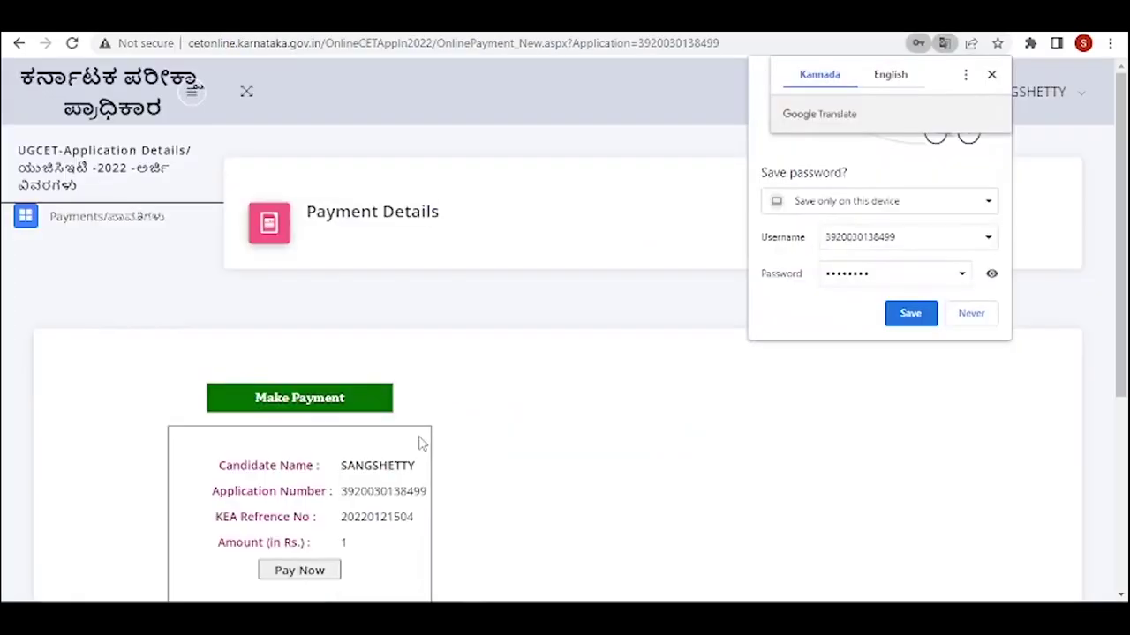
- Decline Chrome's password saving and start paying the Rs 1 application fee
left_click(972, 313)
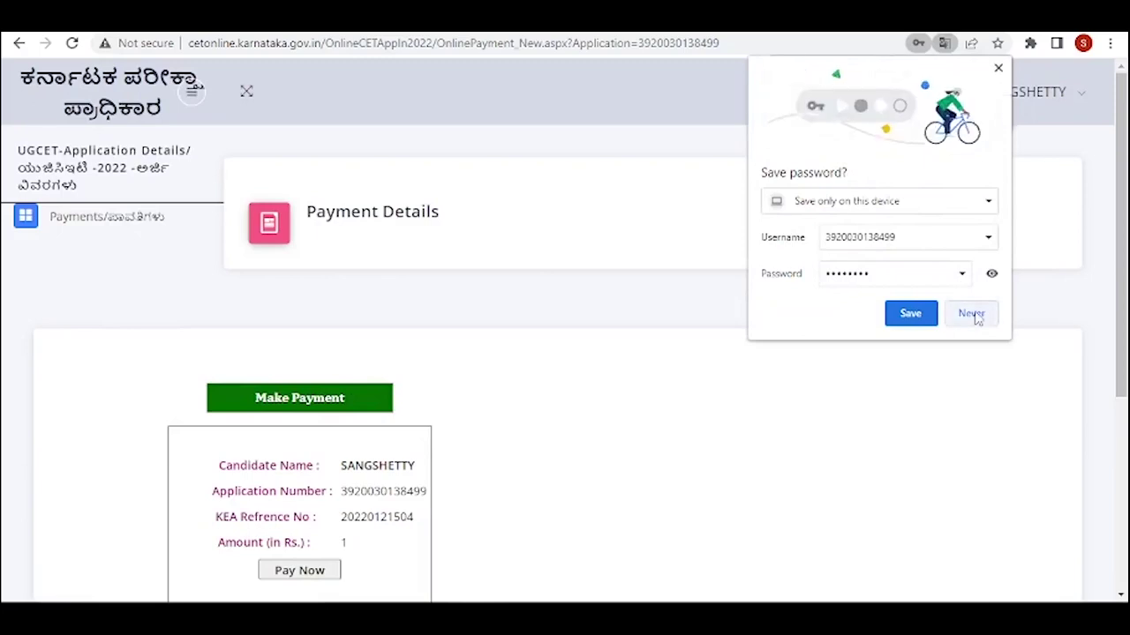
scroll(804, 323, "down", 4)
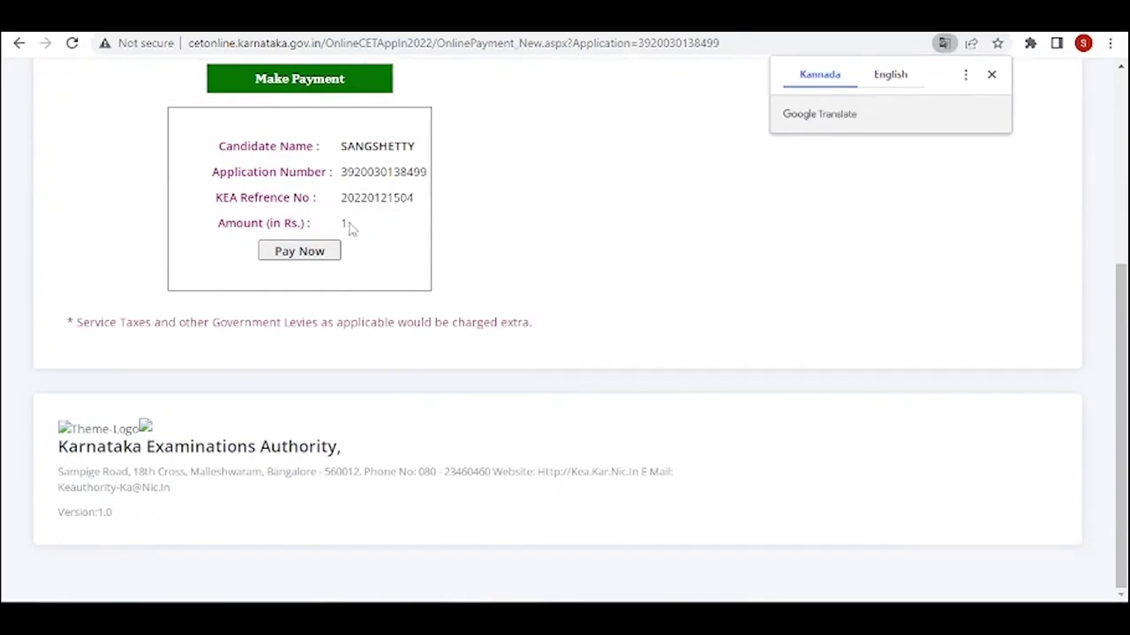
left_click(303, 255)
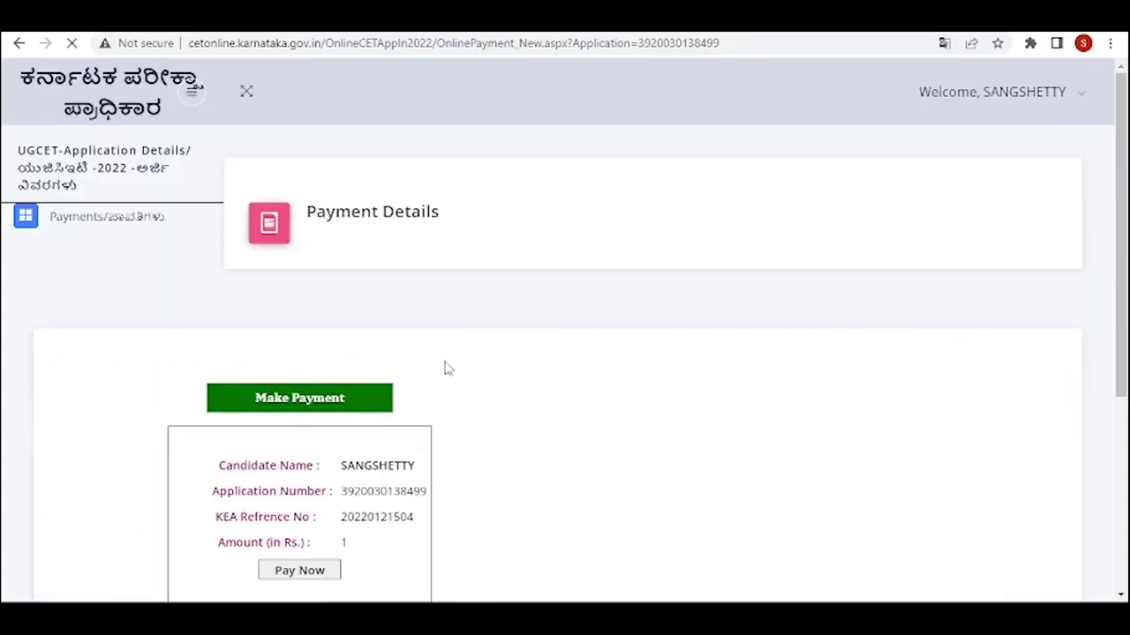
- Pay the Rs 1.00 fee in BillDesk using the QR (BHIM UPI) option
scroll(482, 378, "down", 4)
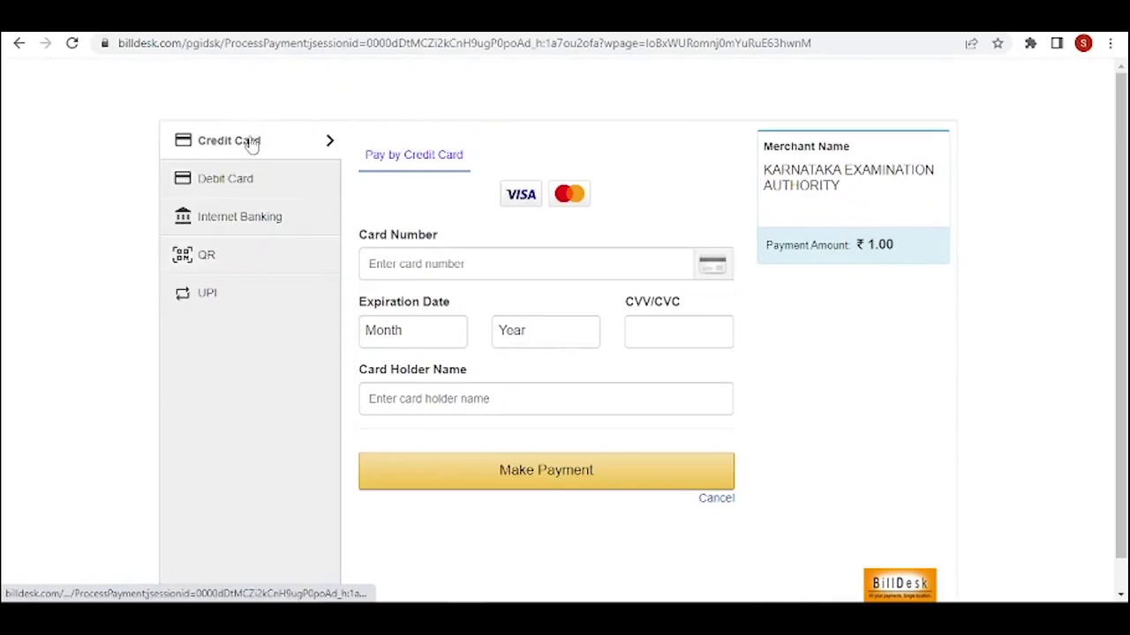
left_click(250, 186)
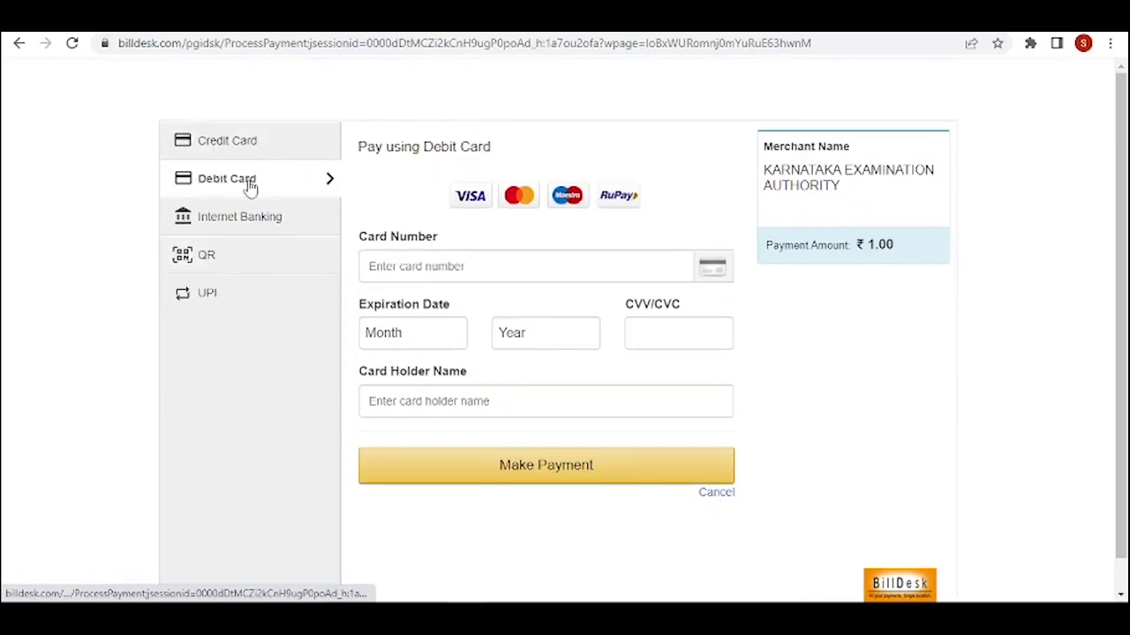
left_click(247, 220)
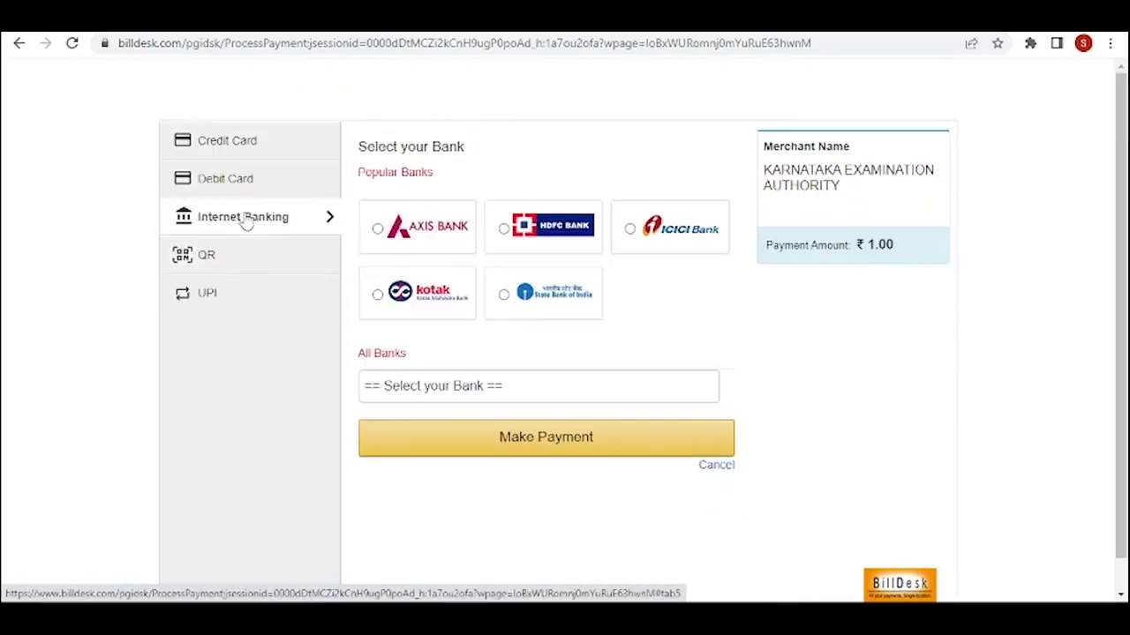
left_click(236, 257)
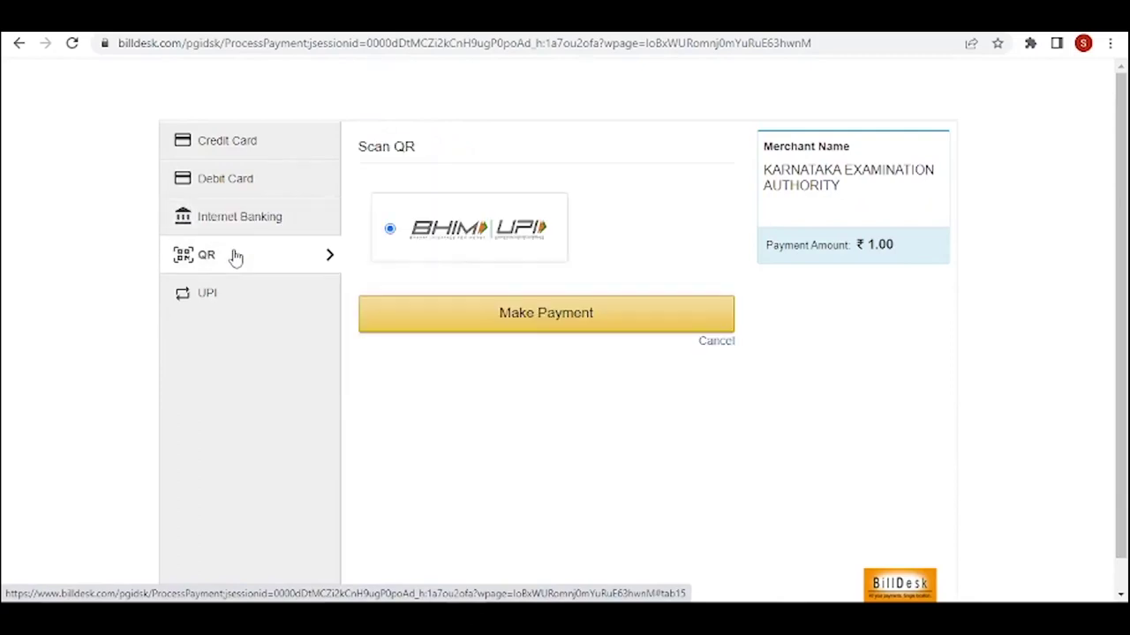
left_click(256, 297)
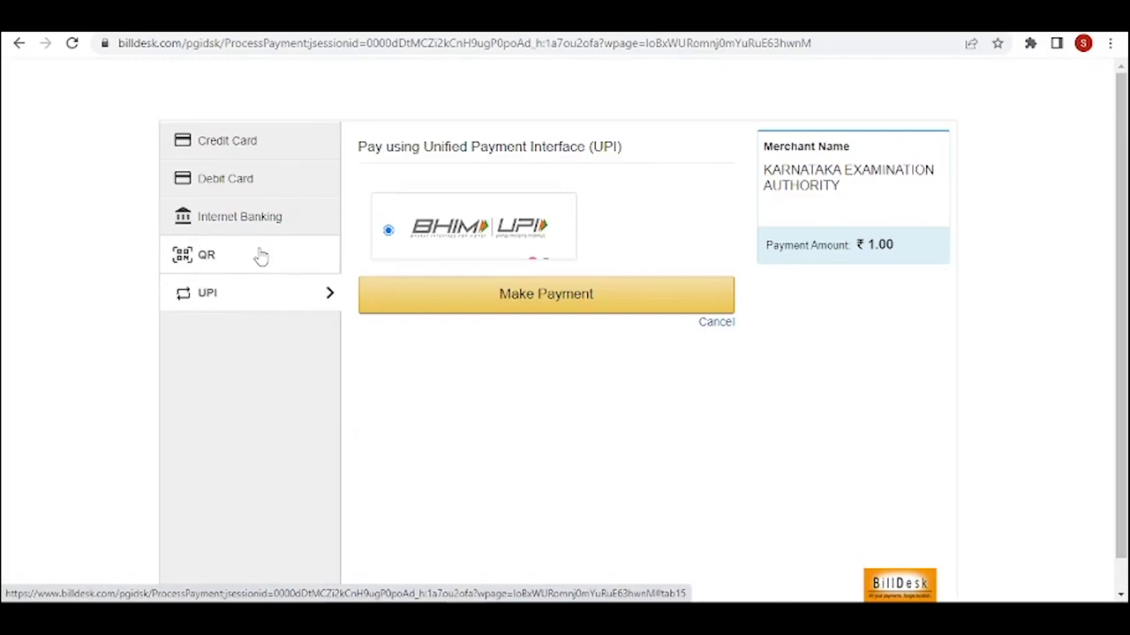
left_click(228, 262)
left_click(529, 316)
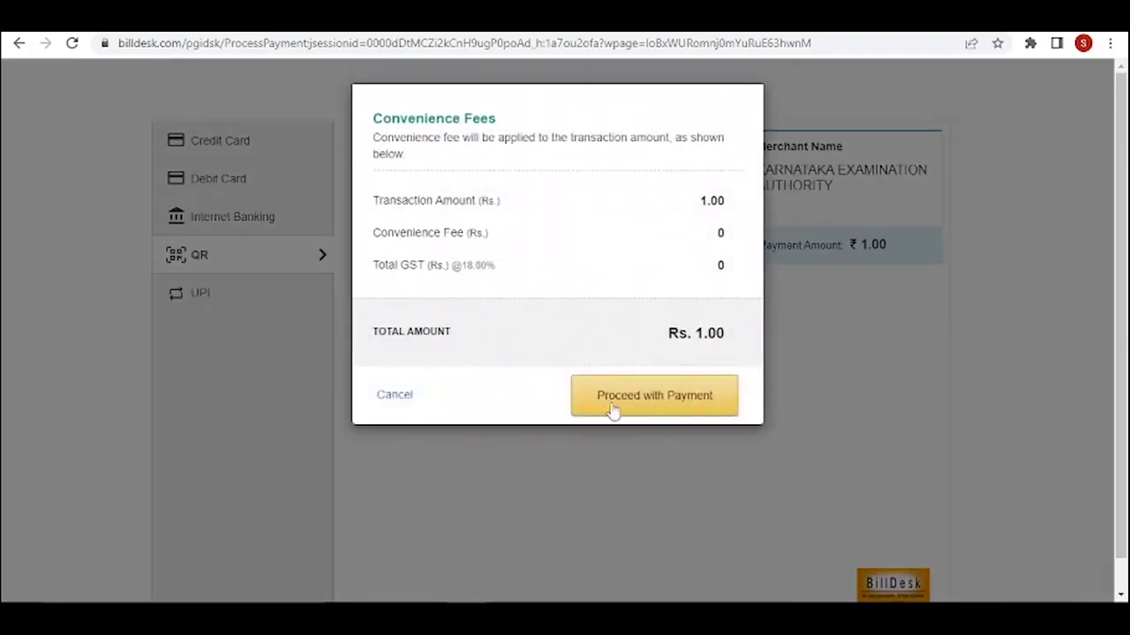
left_click(609, 406)
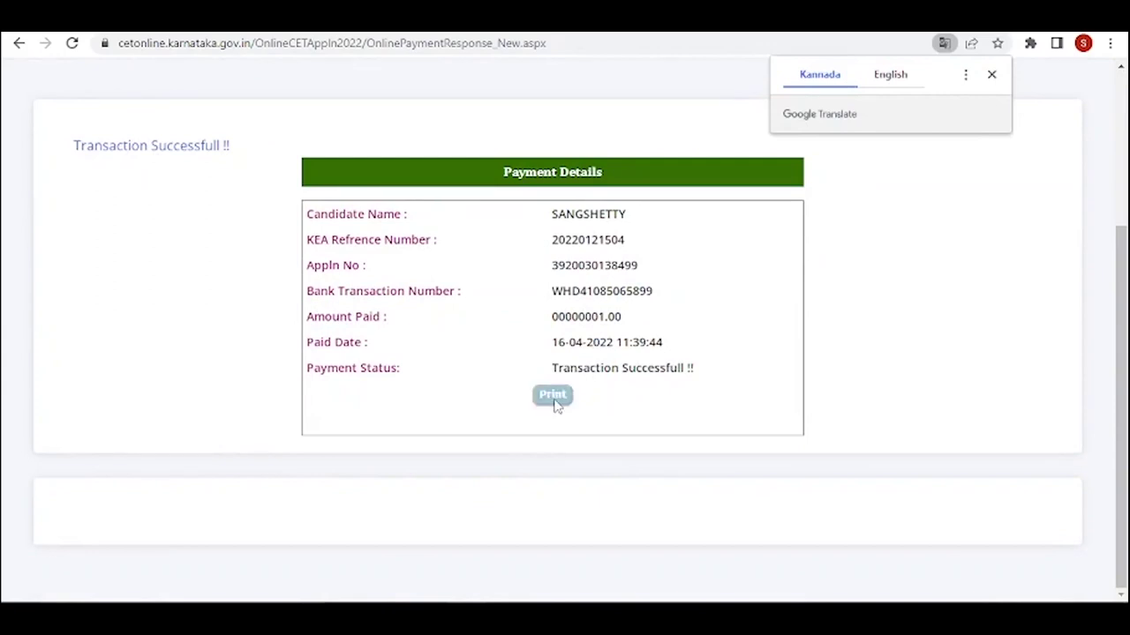
- Print the payment confirmation and go to the General Details form
left_click(554, 397)
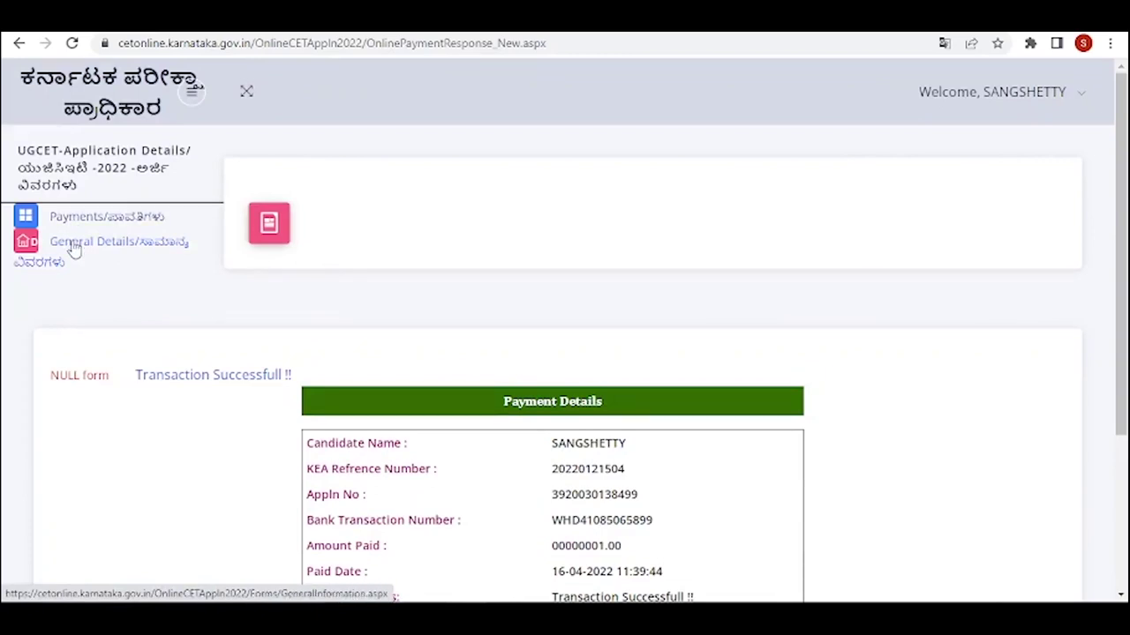
left_click(74, 249)
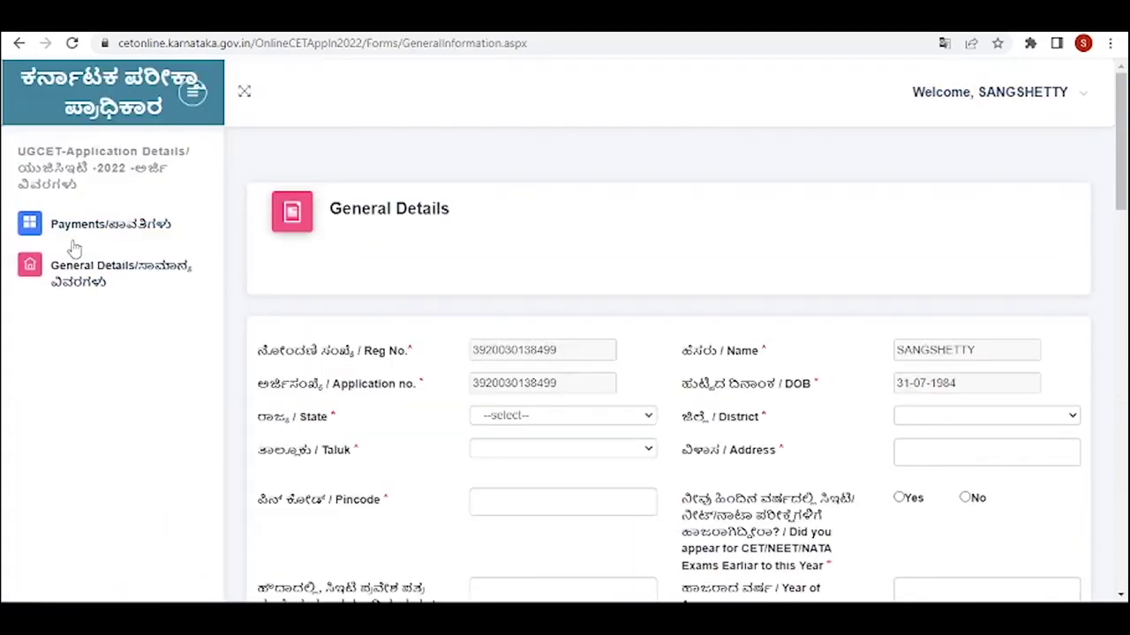
scroll(184, 467, "down", 4)
scroll(184, 466, "up", 4)
scroll(978, 398, "down", 1)
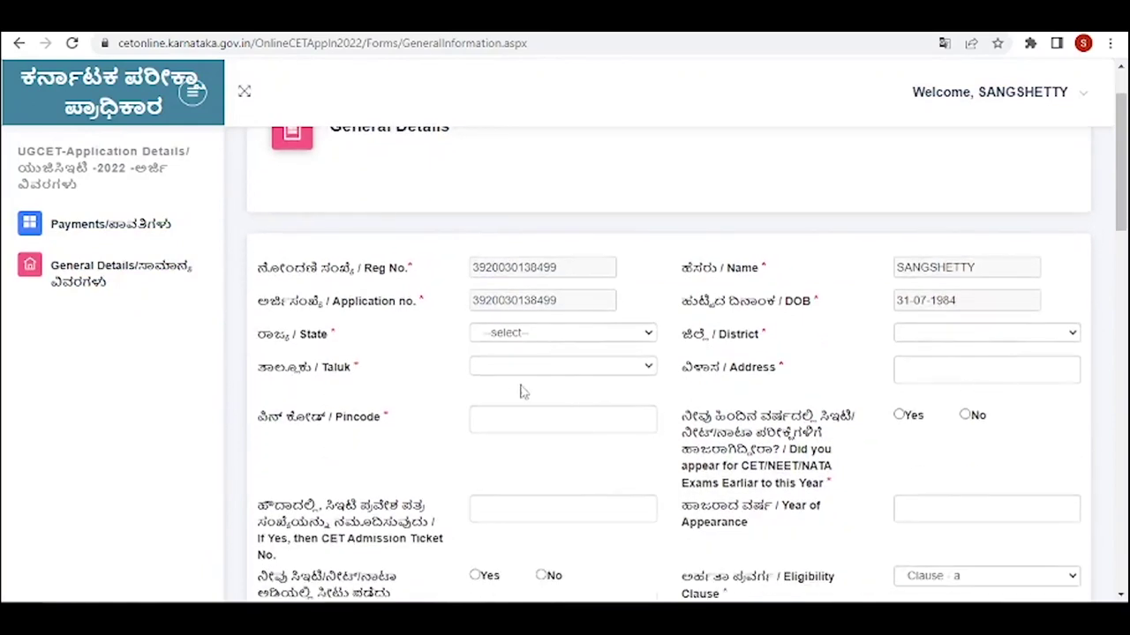
- Set State KARNATAKA, District BIDAR and Taluk BASAVAKALYAN
left_click(650, 332)
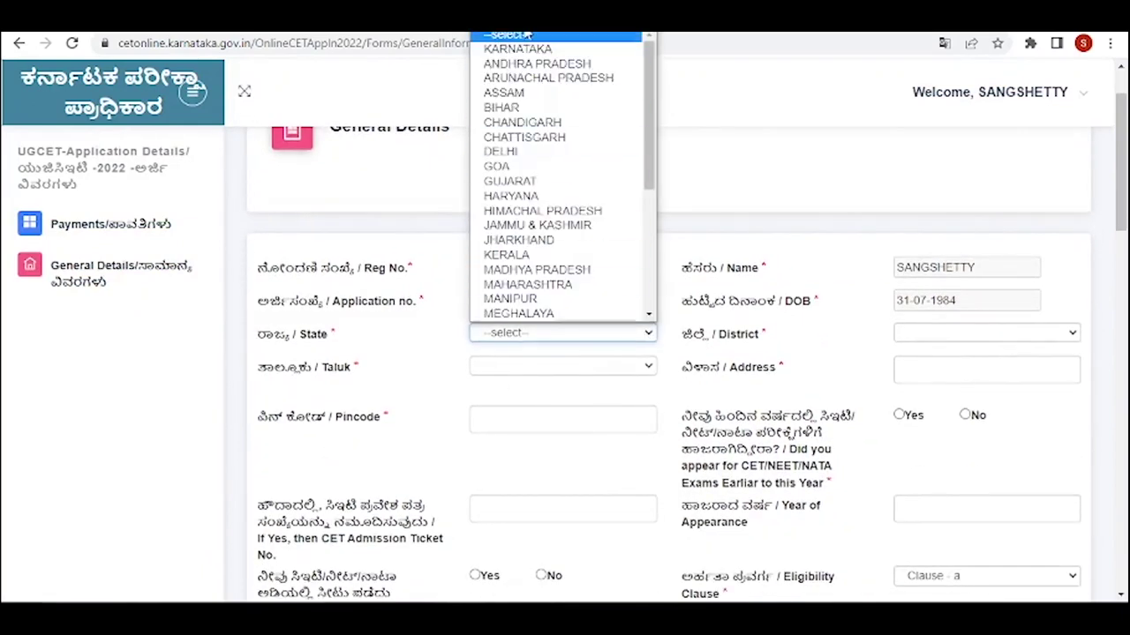
left_click(521, 50)
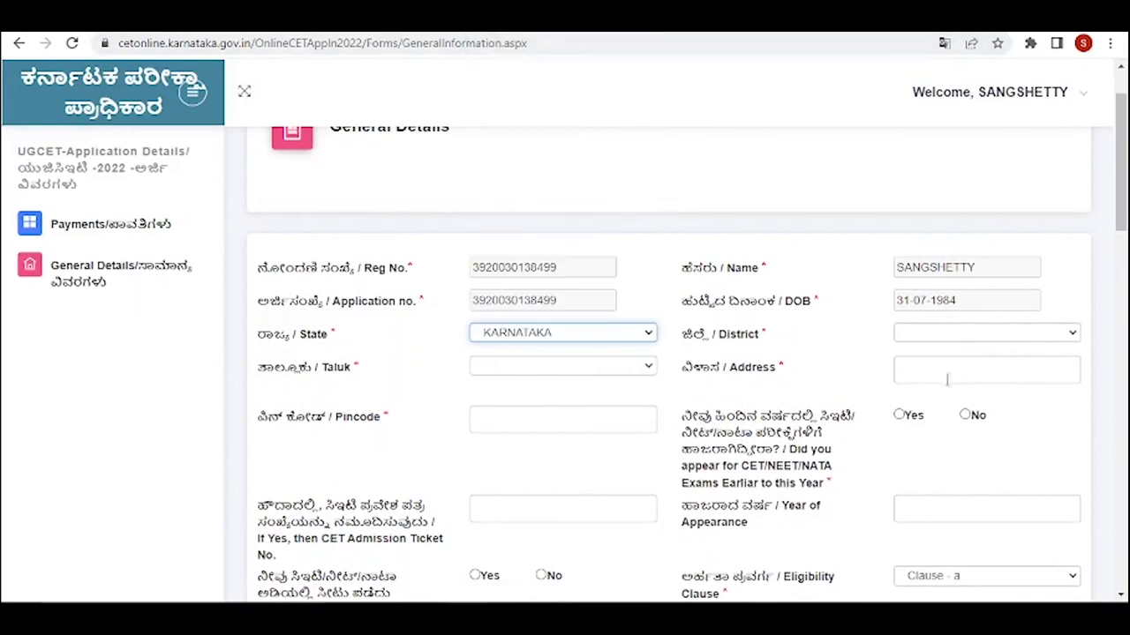
left_click(984, 333)
left_click(847, 126)
scroll(565, 265, "down", 2)
left_click(565, 200)
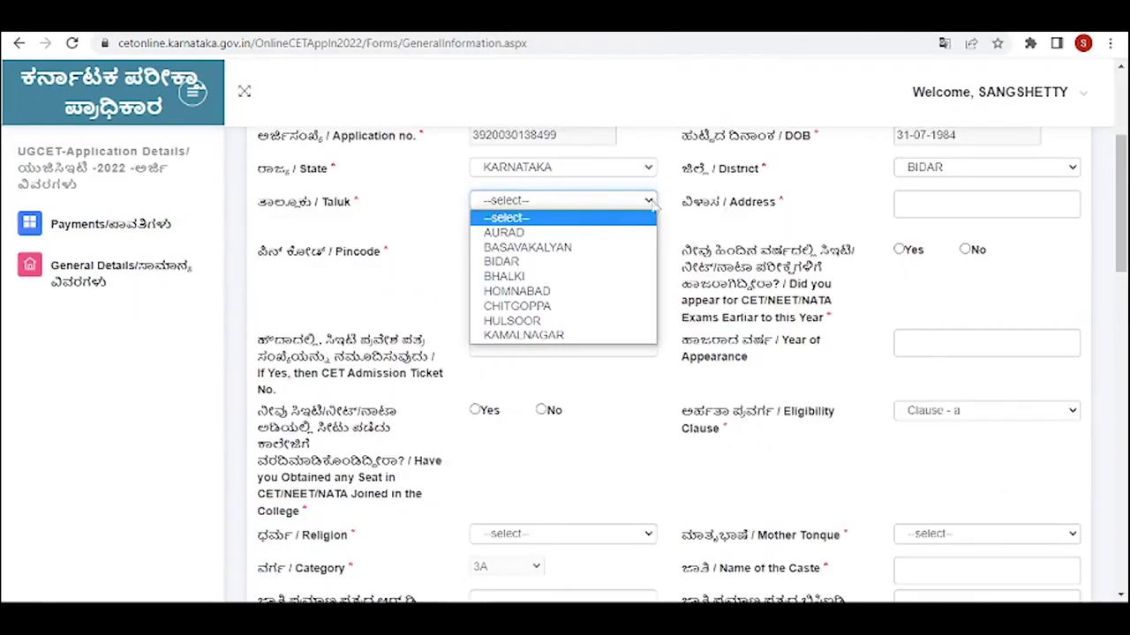
left_click(565, 248)
- Autofill the address and pincode from saved details and answer No to earlier CET exams
left_click(1028, 203)
left_click(1021, 241)
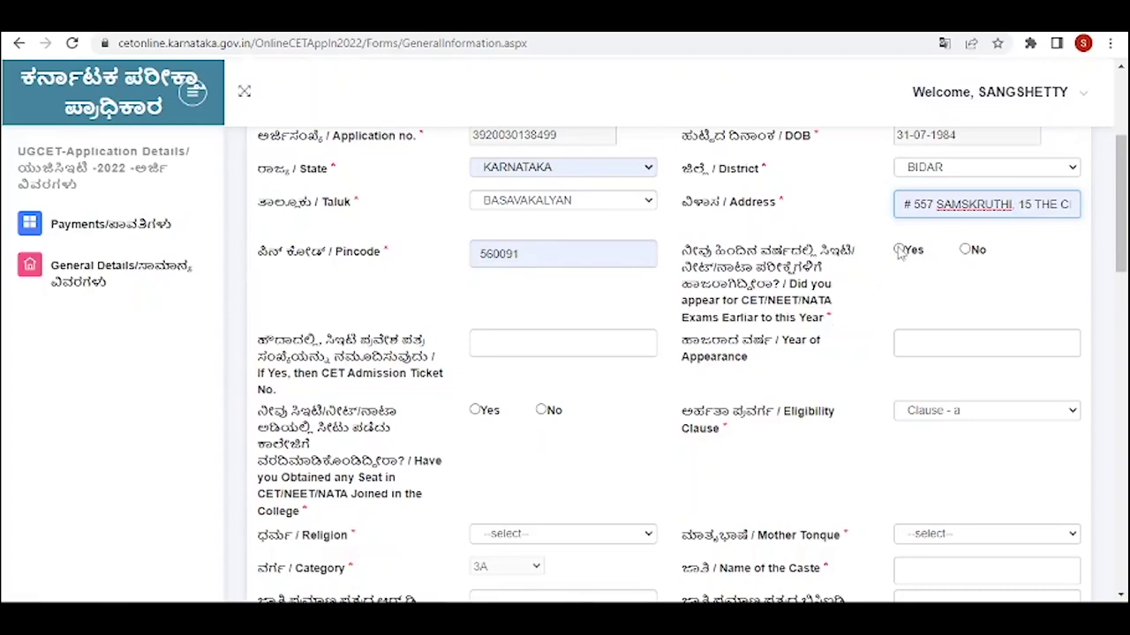
left_click(965, 250)
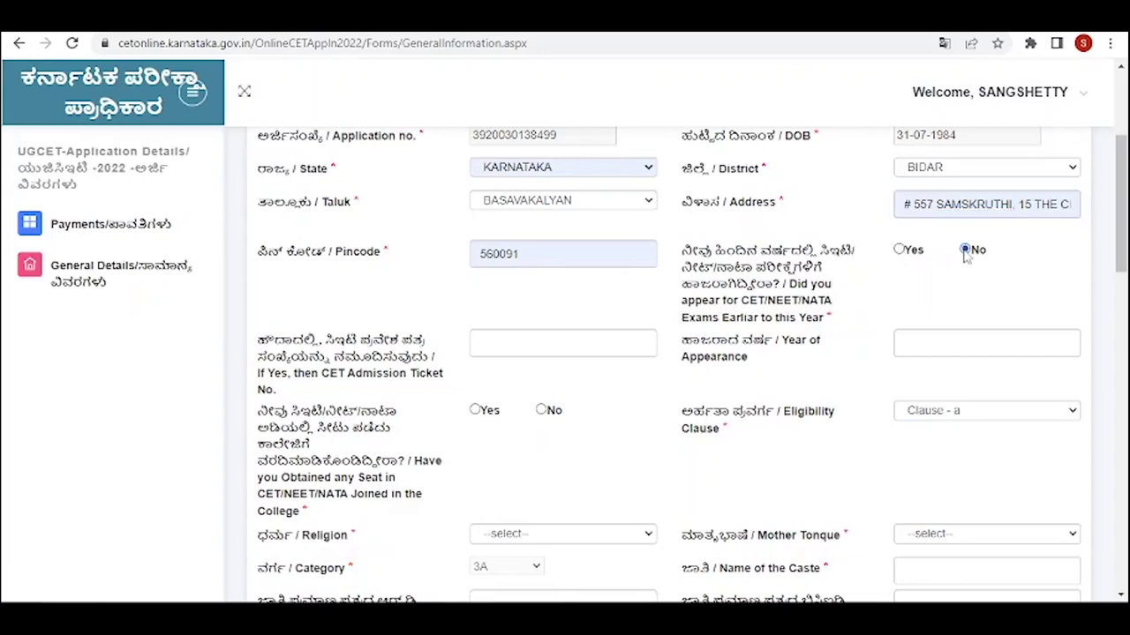
scroll(867, 371, "down", 2)
scroll(868, 371, "up", 3)
left_click(898, 332)
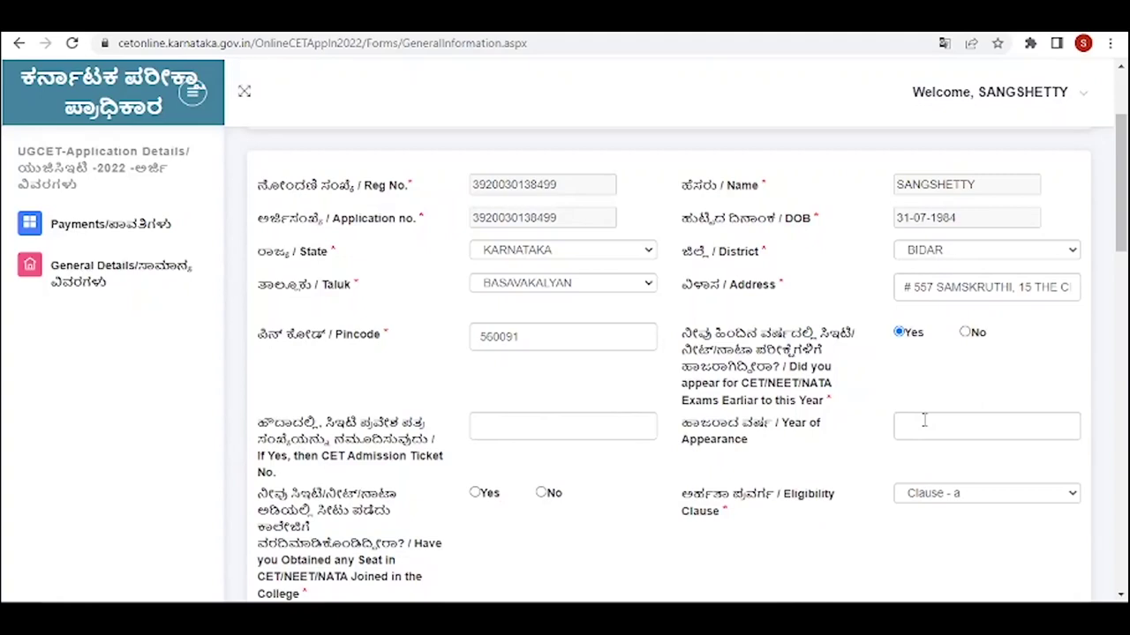
left_click(975, 427)
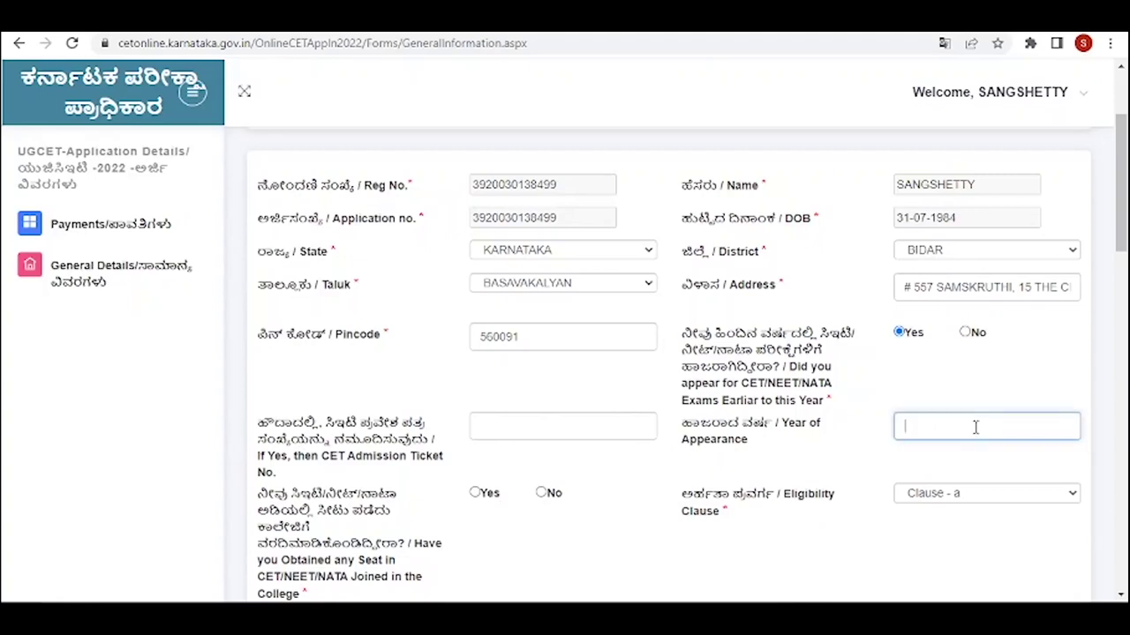
left_click(964, 333)
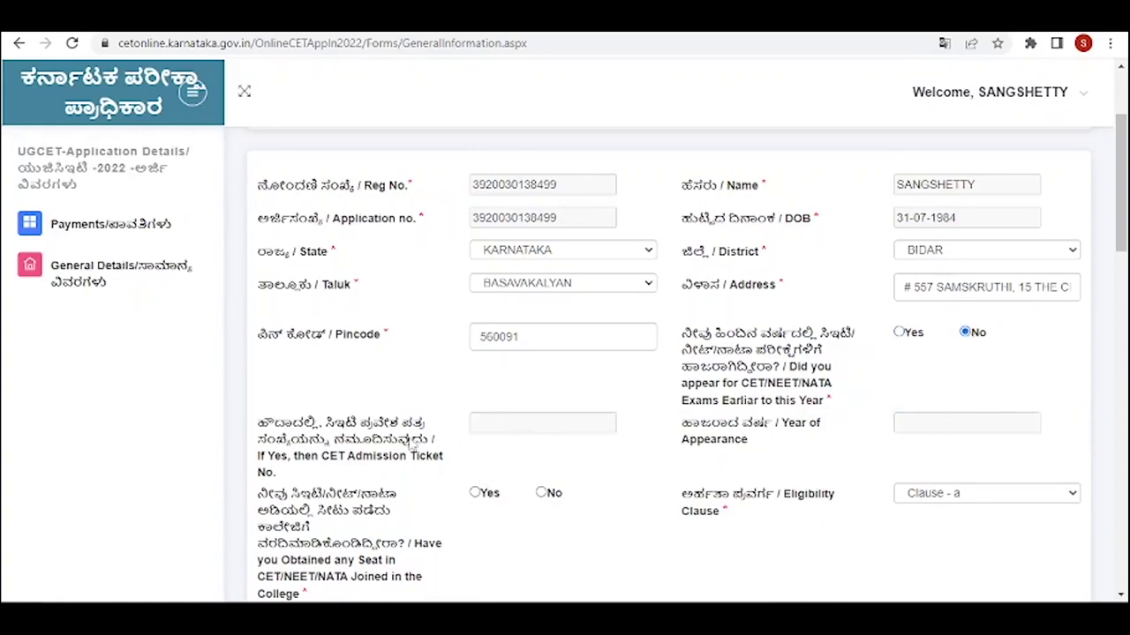
scroll(874, 431, "down", 2)
scroll(388, 342, "down", 1)
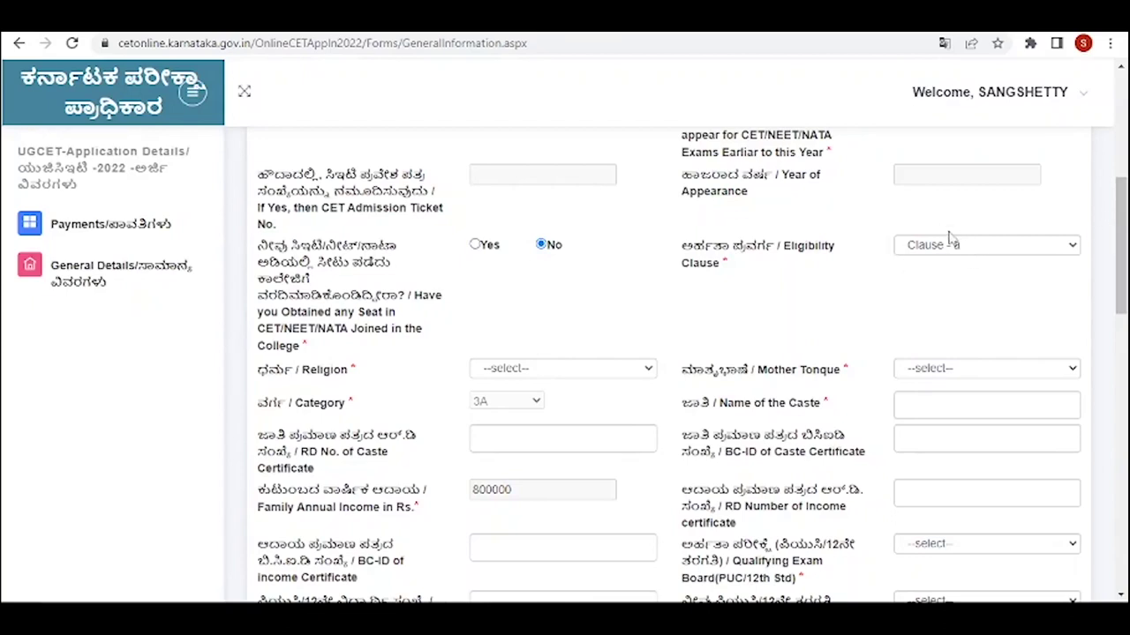
- Set religion to Hindu and mother tongue to Kannada
scroll(934, 263, "down", 2)
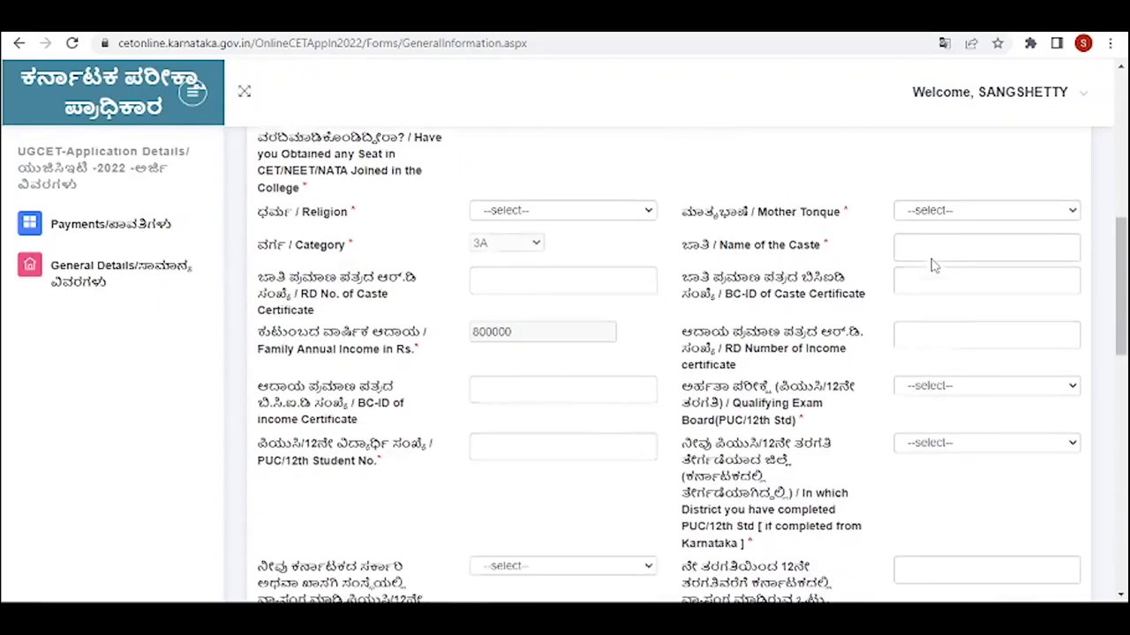
left_click(653, 205)
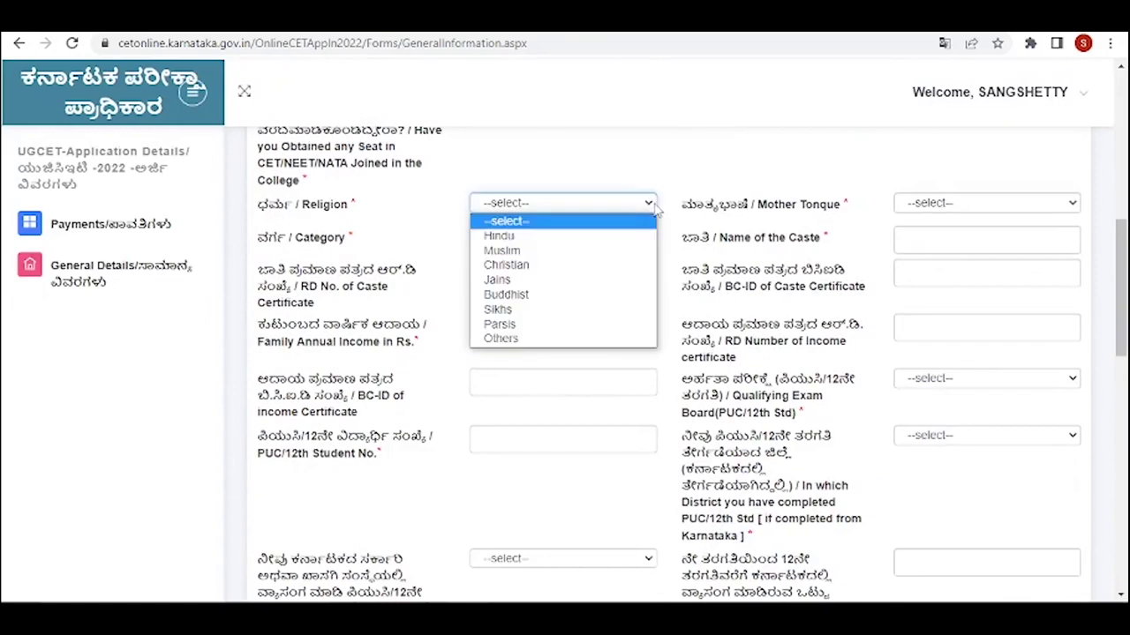
left_click(533, 236)
left_click(649, 206)
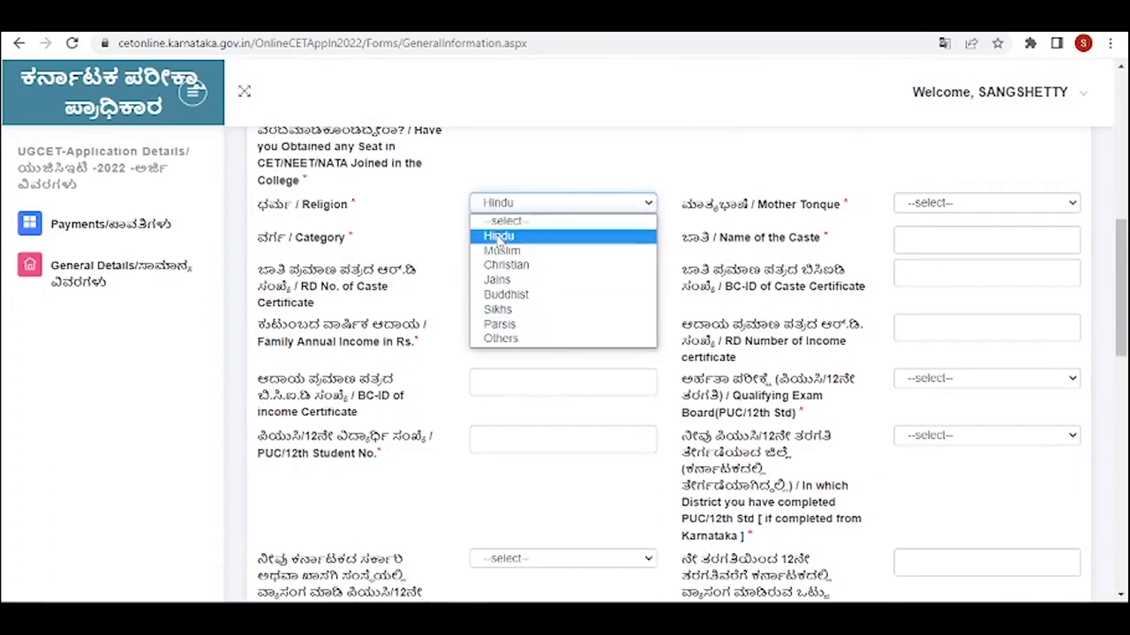
left_click(506, 265)
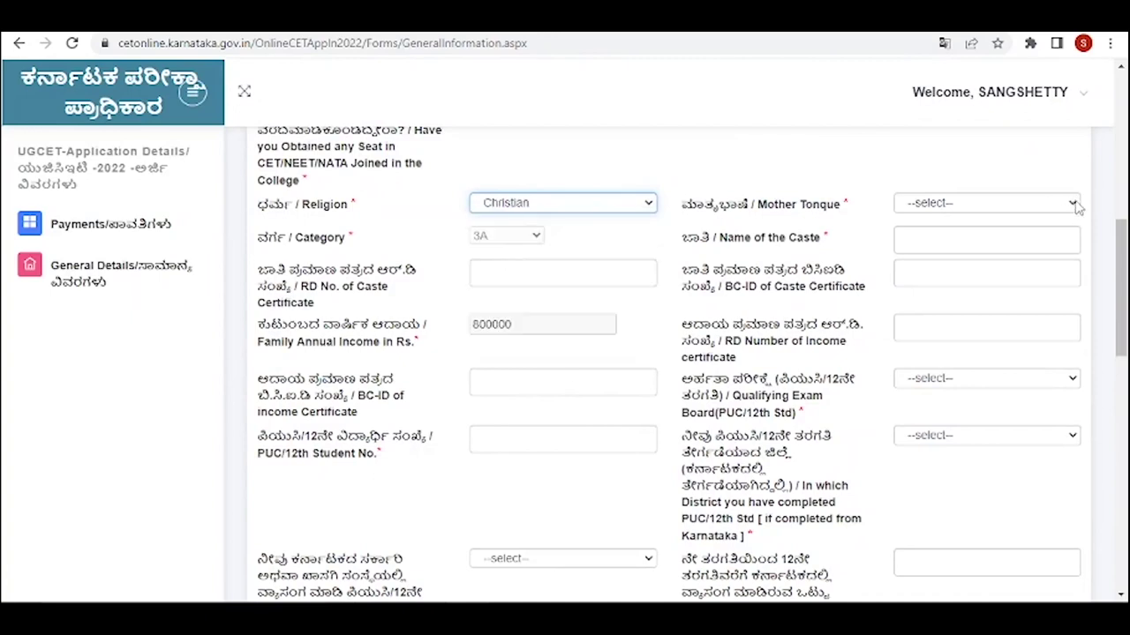
left_click(1077, 205)
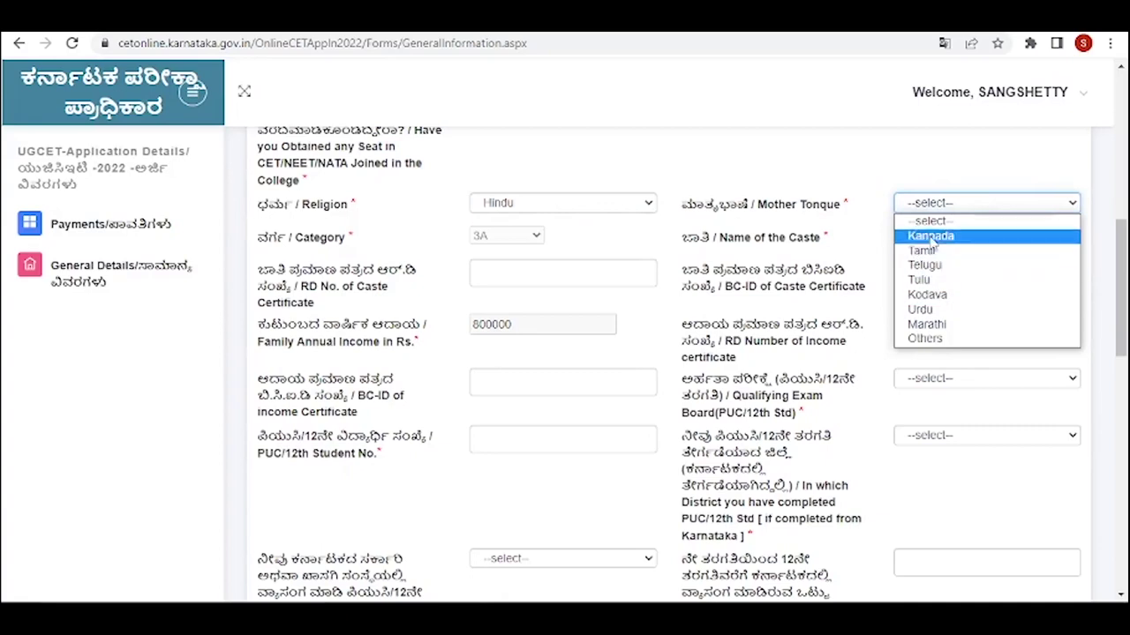
left_click(931, 237)
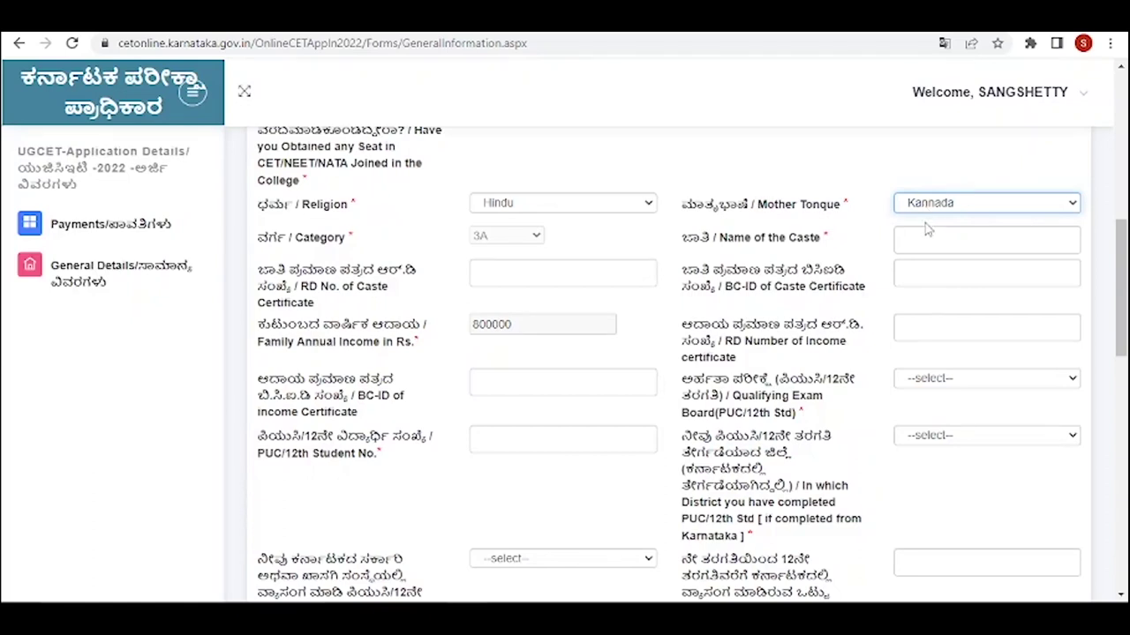
- Enter 'rty' as the caste name and visit the RD No. and BC-ID certificate fields
left_click(922, 236)
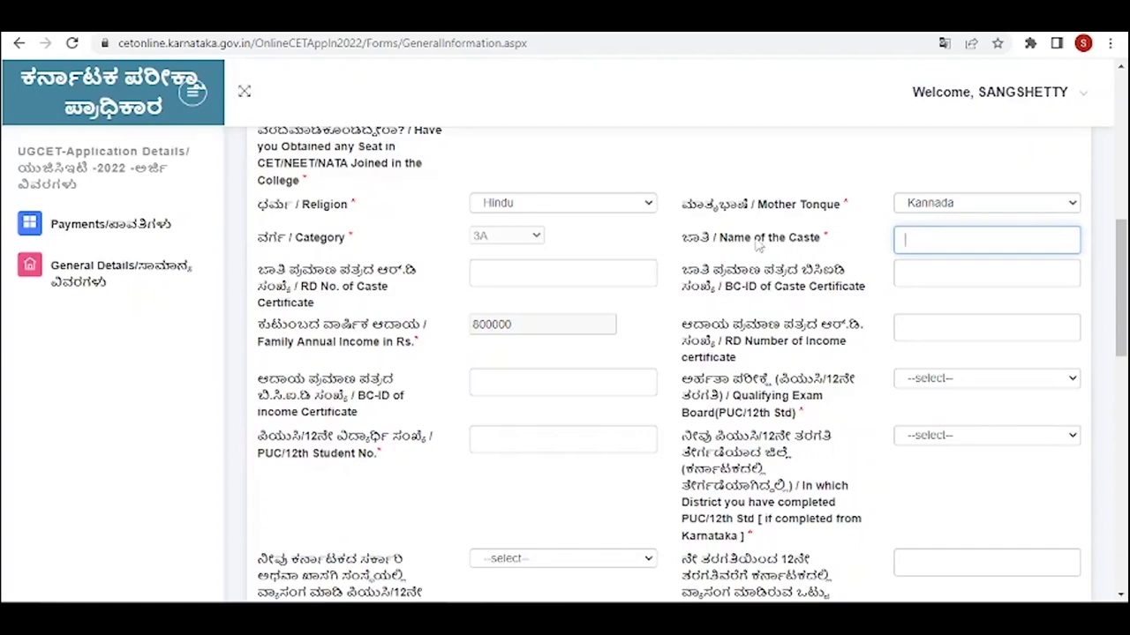
type("ty")
left_click(530, 274)
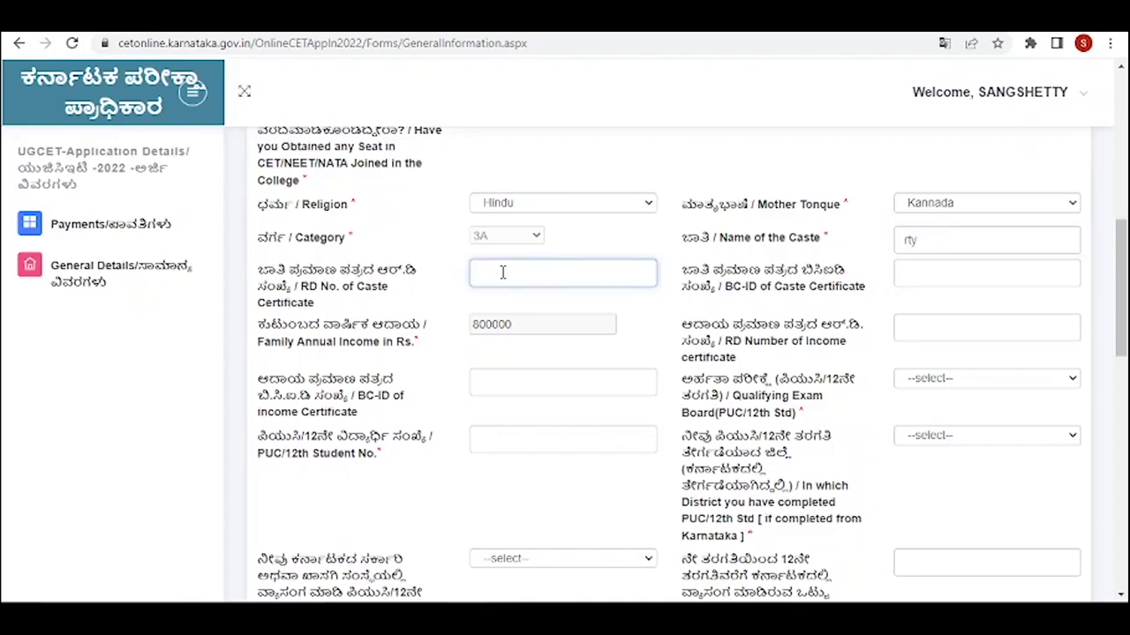
scroll(502, 272, "down", 1)
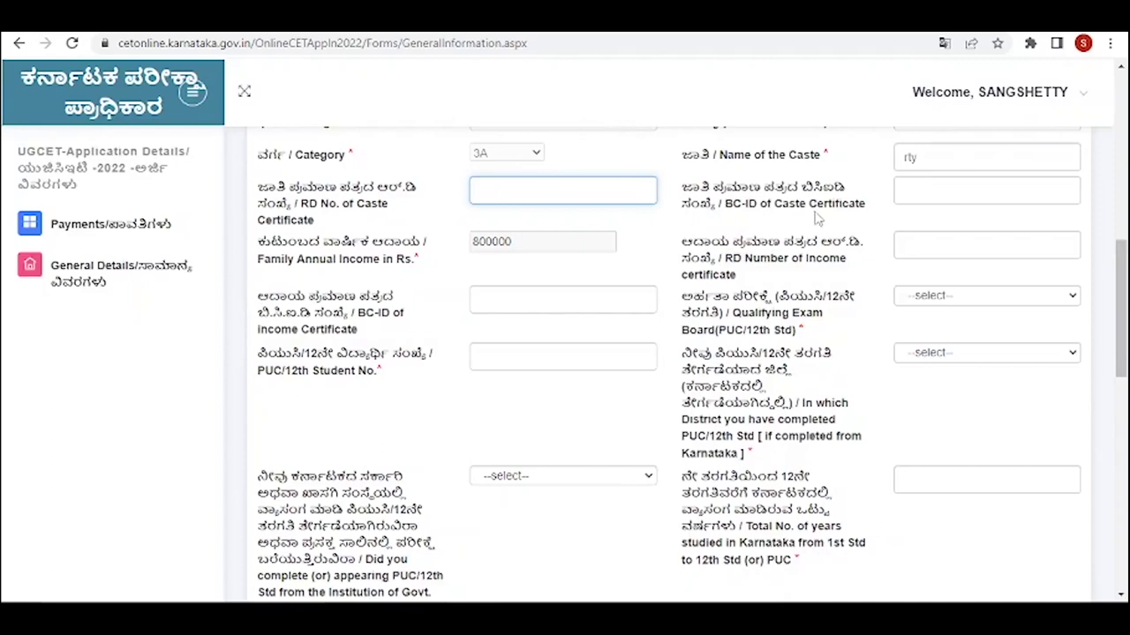
scroll(817, 220, "up", 1)
left_click(906, 273)
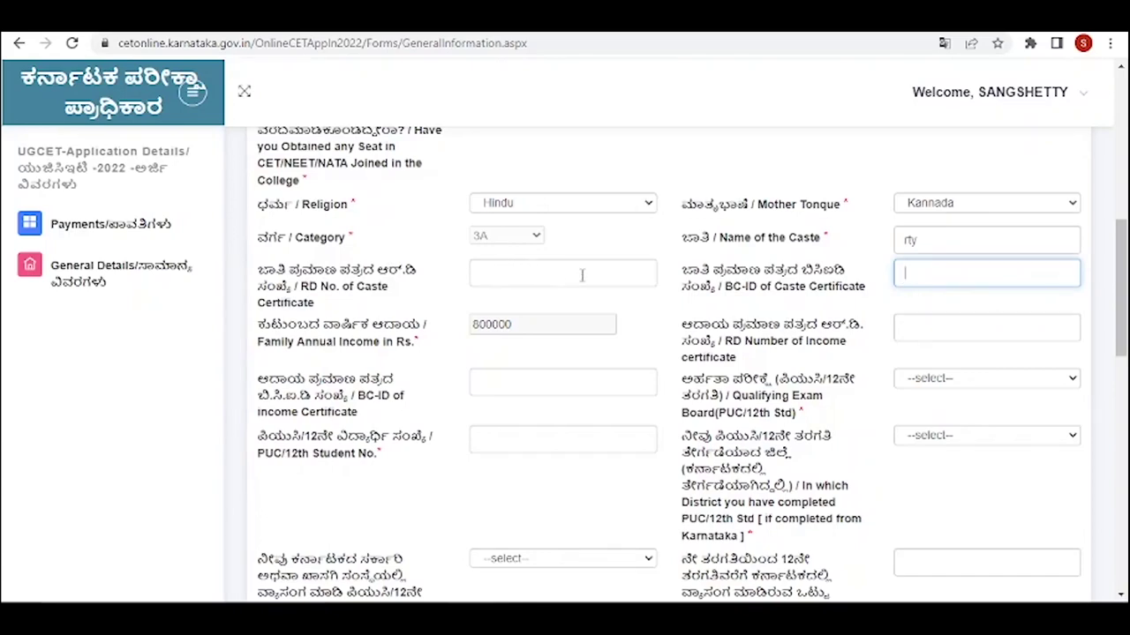
scroll(565, 276, "down", 1)
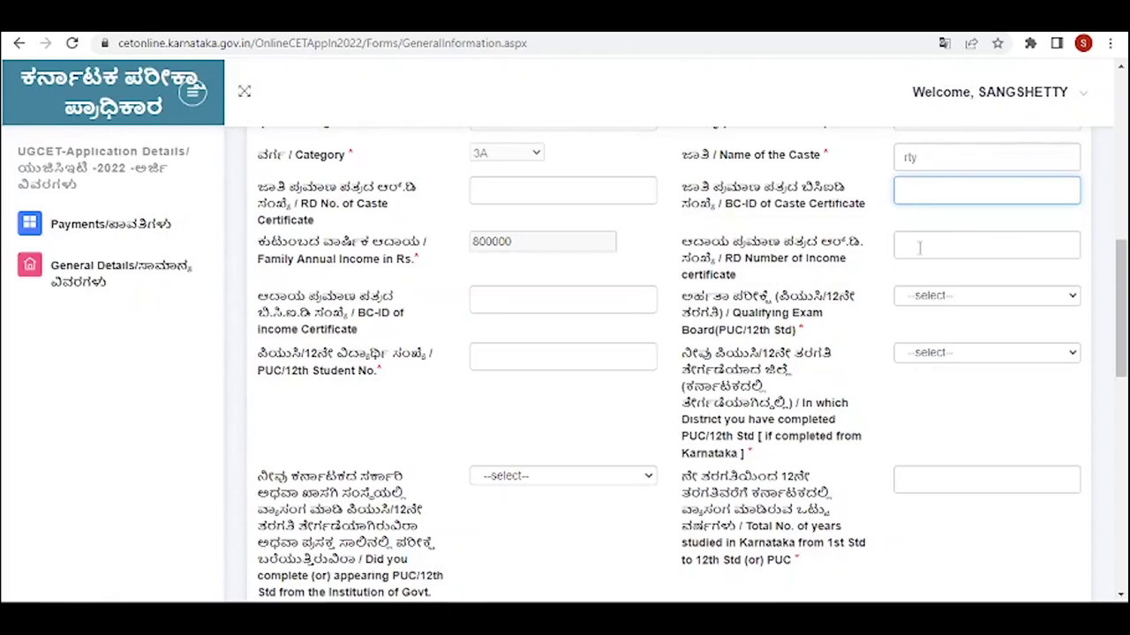
scroll(918, 246, "up", 1)
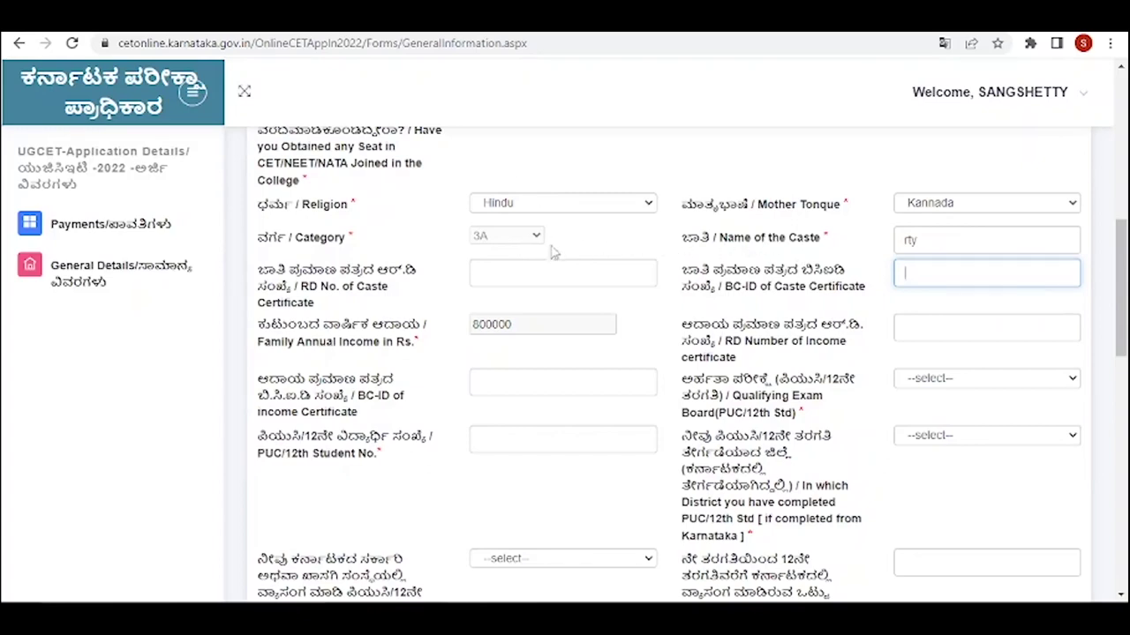
- Set qualifying exam board KARNATAKA and 12th-standard completion district DHARWAD
scroll(795, 234, "down", 2)
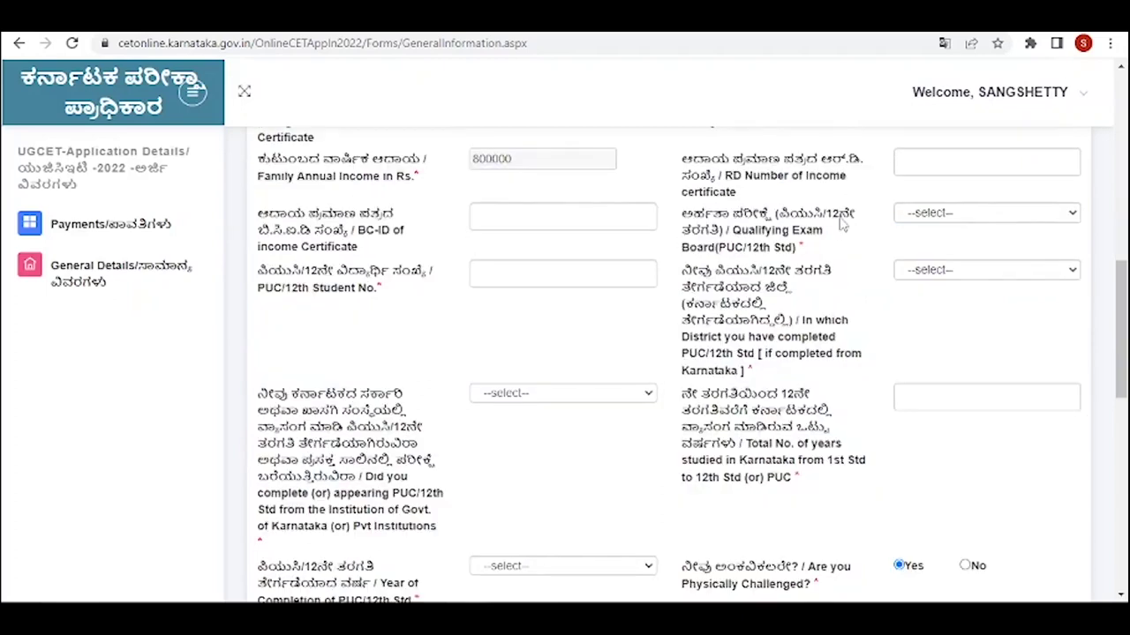
left_click(1073, 215)
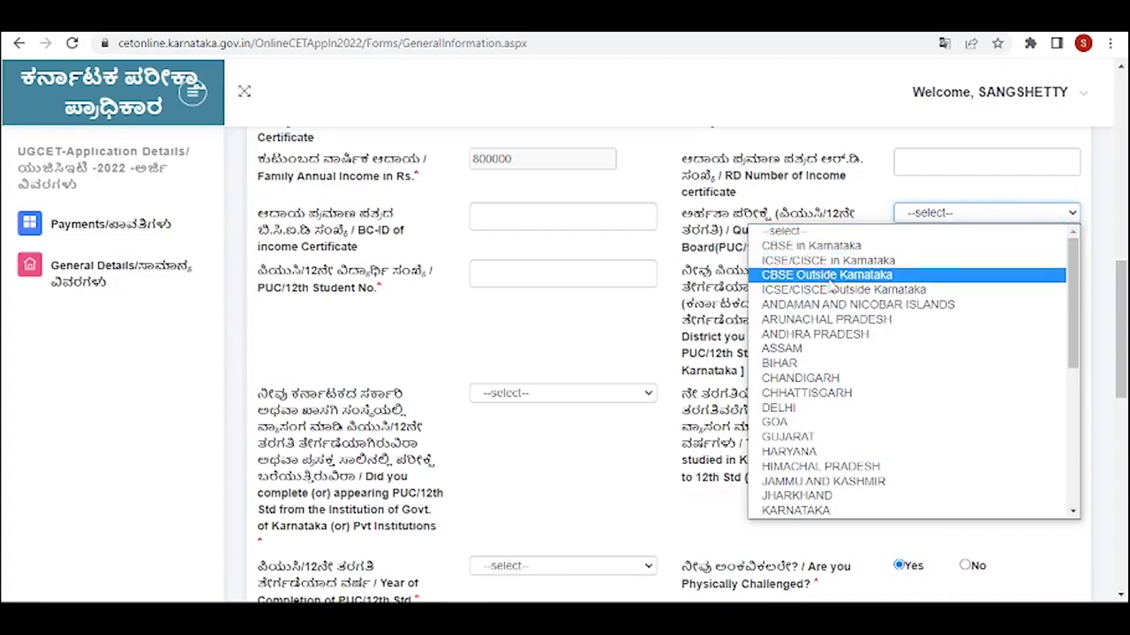
left_click(854, 510)
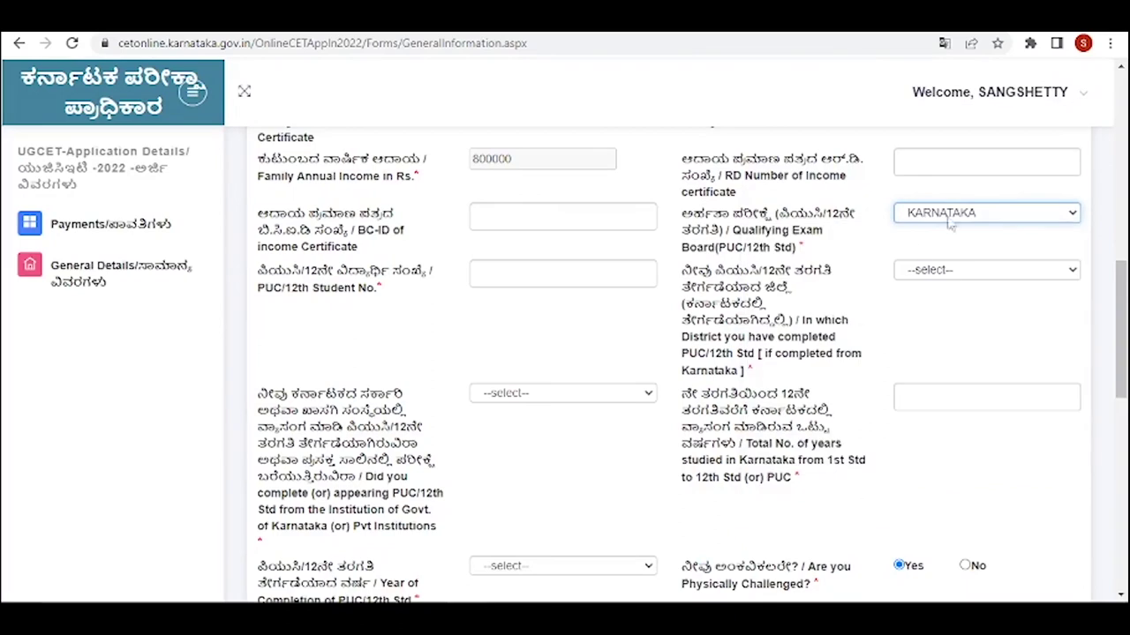
scroll(313, 396, "up", 2)
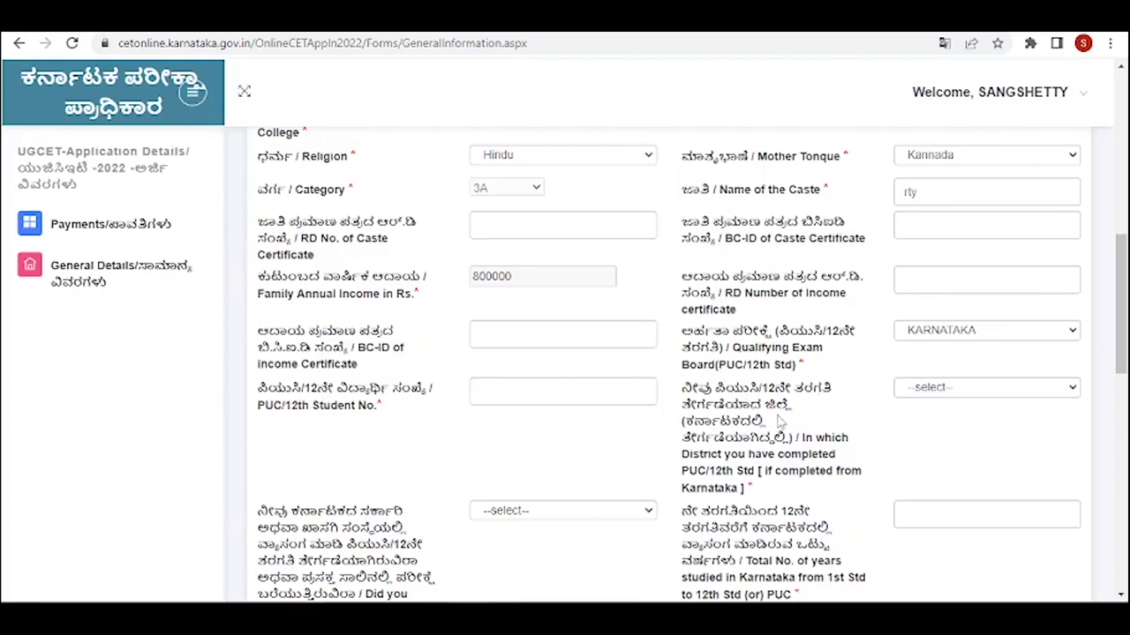
left_click(1076, 394)
left_click(880, 295)
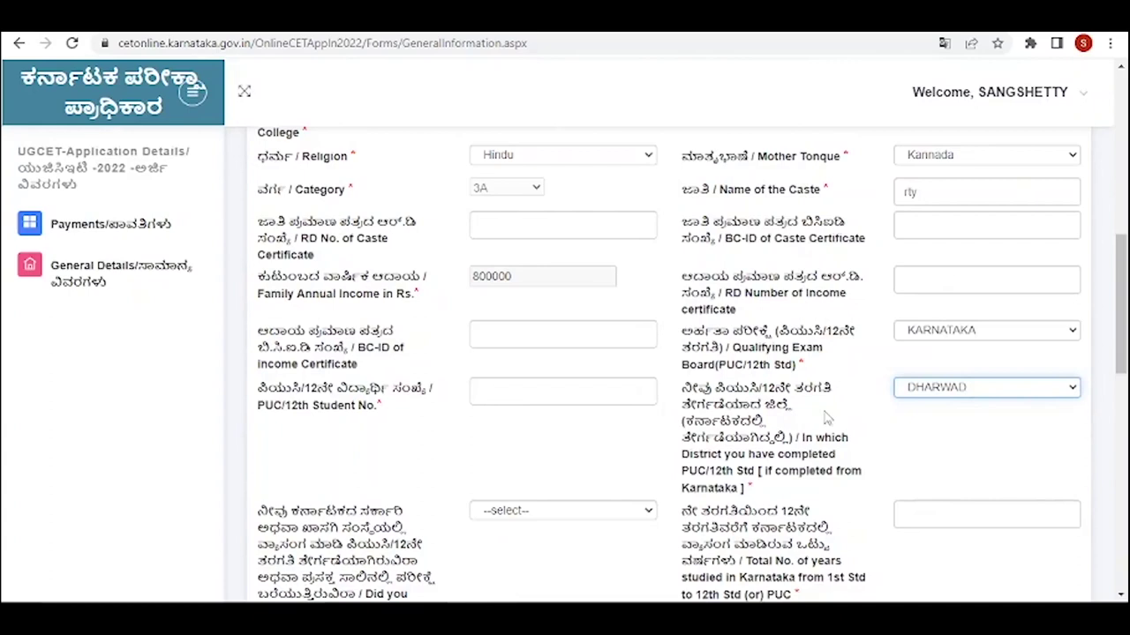
- Set institution type to GoK and enter 7 years studied in Karnataka
scroll(827, 418, "down", 2)
left_click(649, 345)
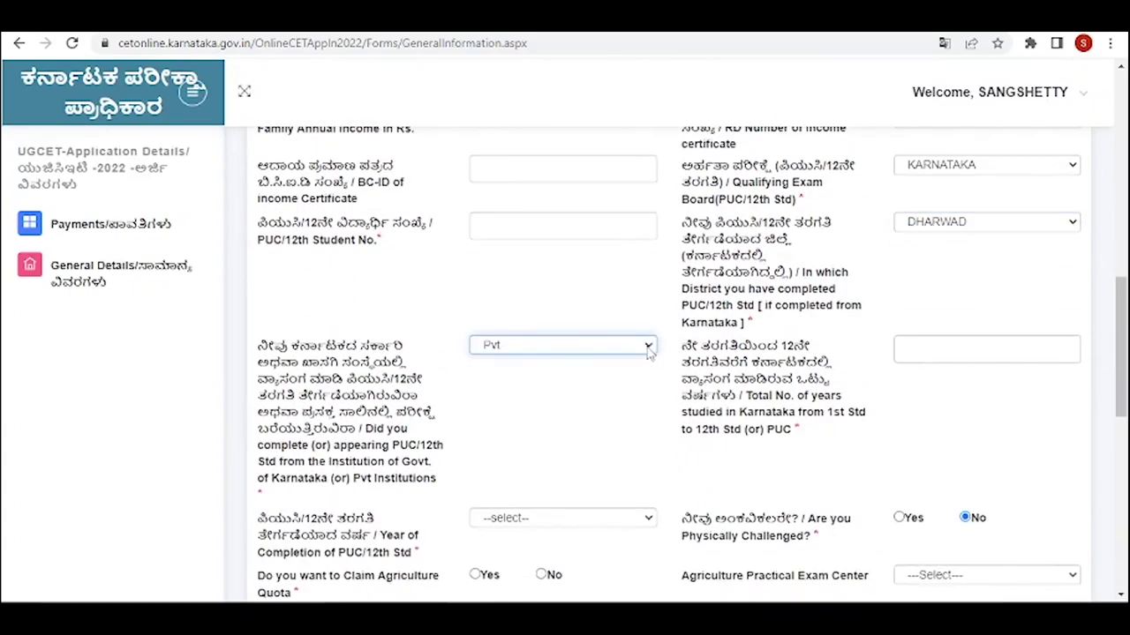
left_click(649, 345)
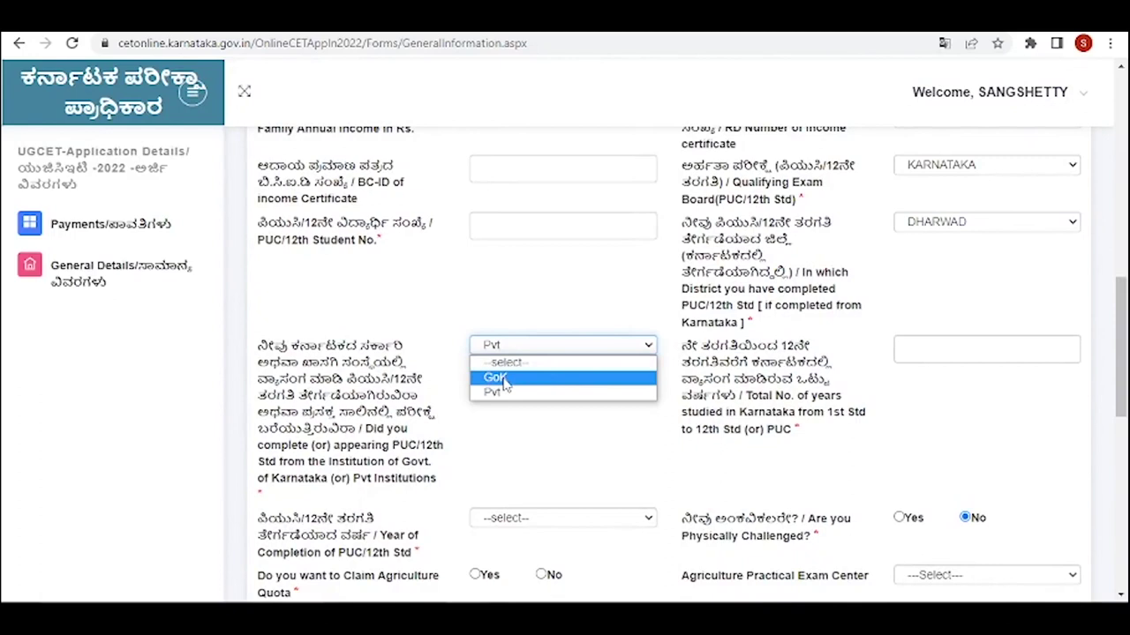
left_click(505, 379)
left_click(649, 347)
left_click(496, 393)
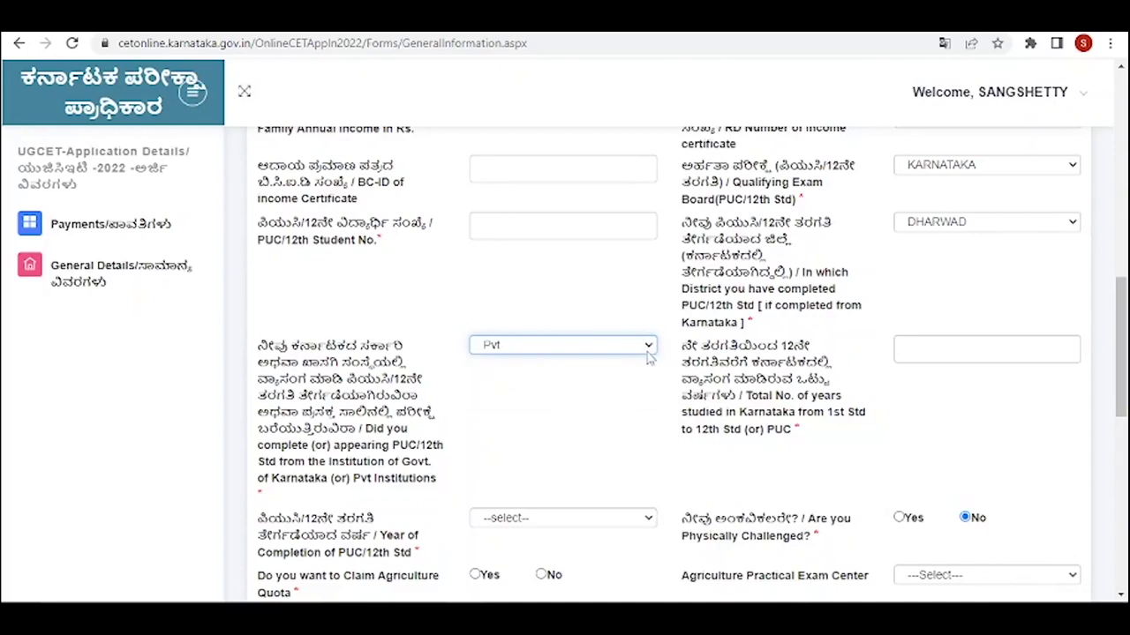
left_click(648, 346)
left_click(524, 379)
left_click(926, 346)
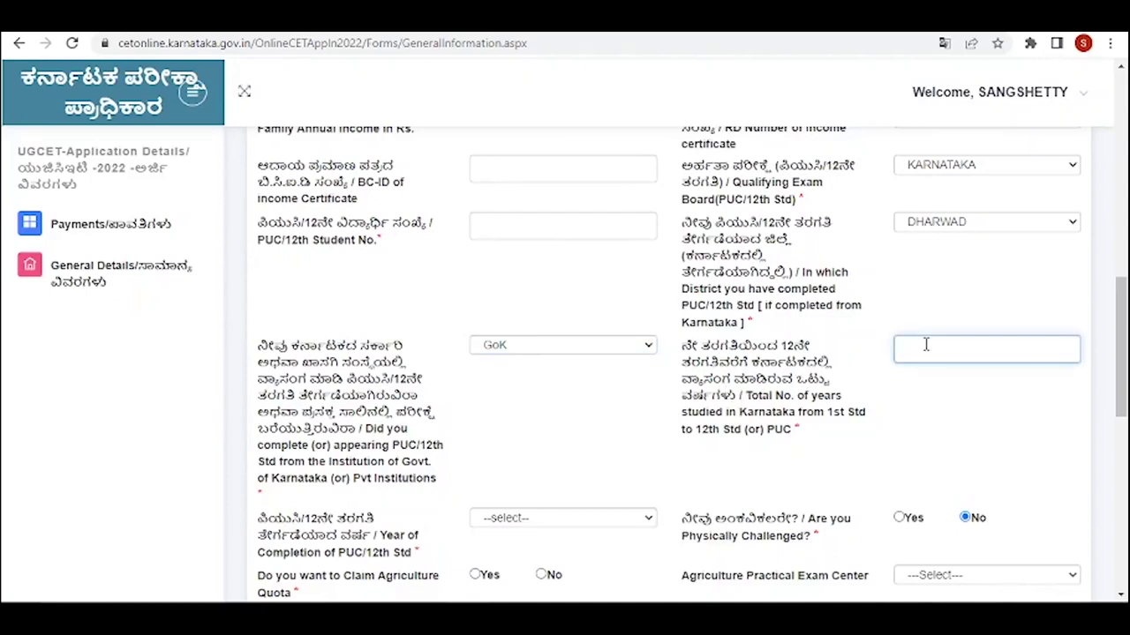
type("7")
- Set PUC completion year 2022 and mark physically challenged with Low Vission sublevel
scroll(369, 499, "down", 2)
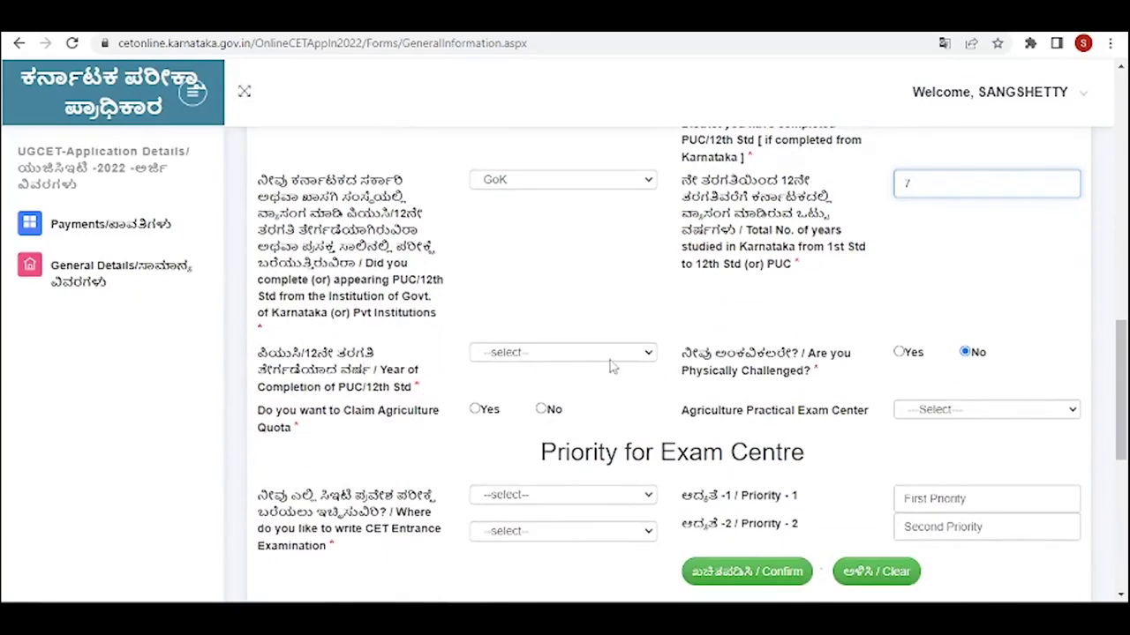
left_click(647, 356)
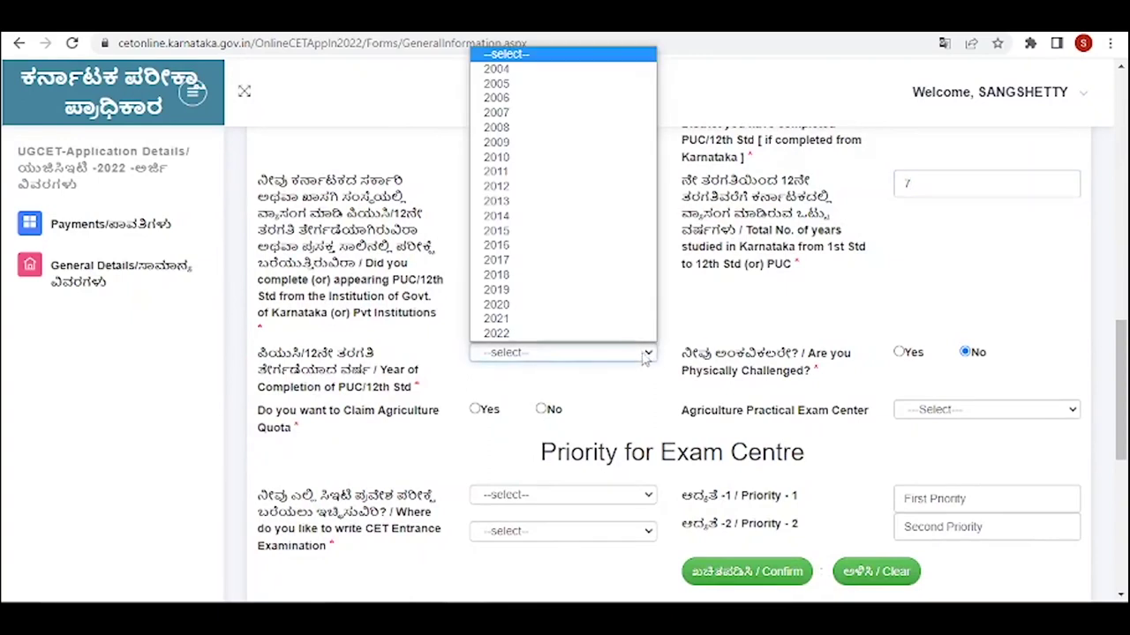
left_click(516, 333)
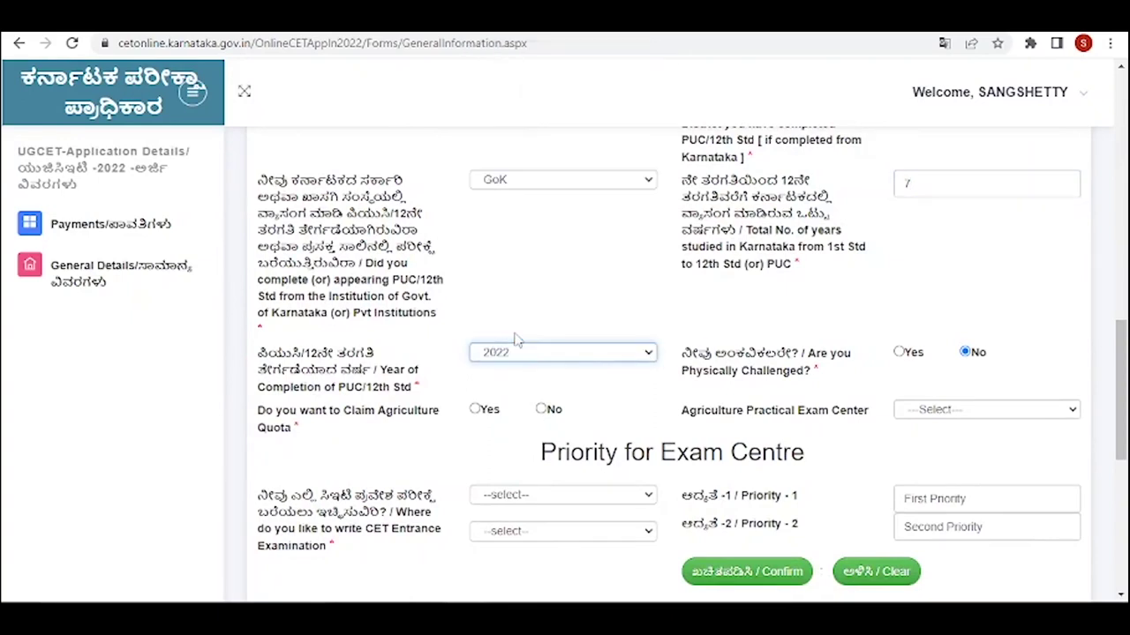
scroll(516, 340, "down", 1)
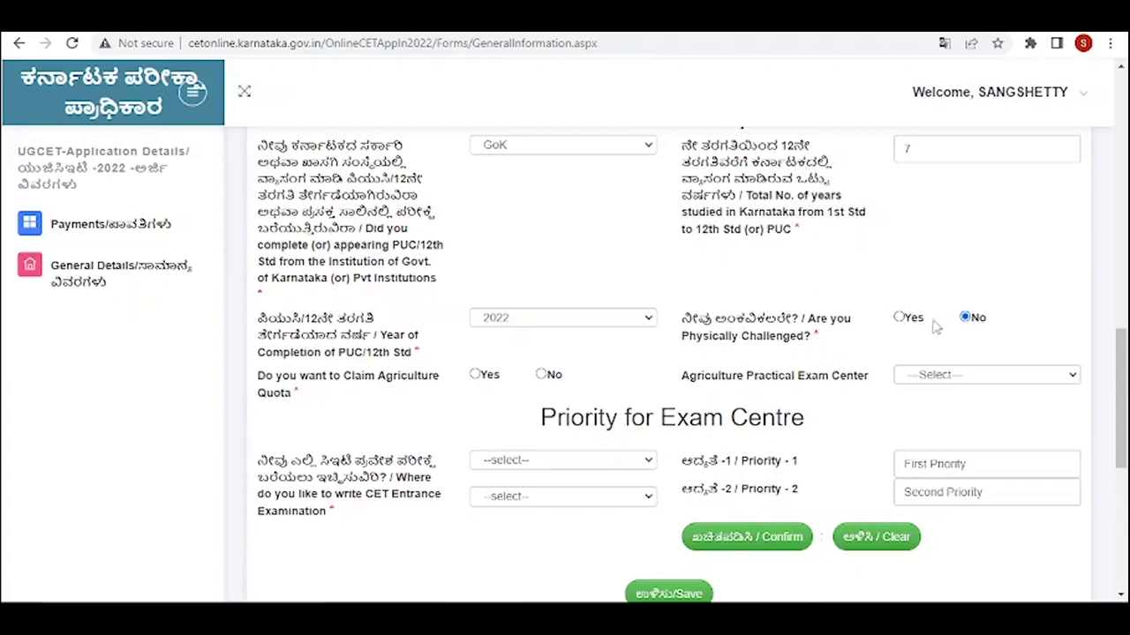
left_click(899, 318)
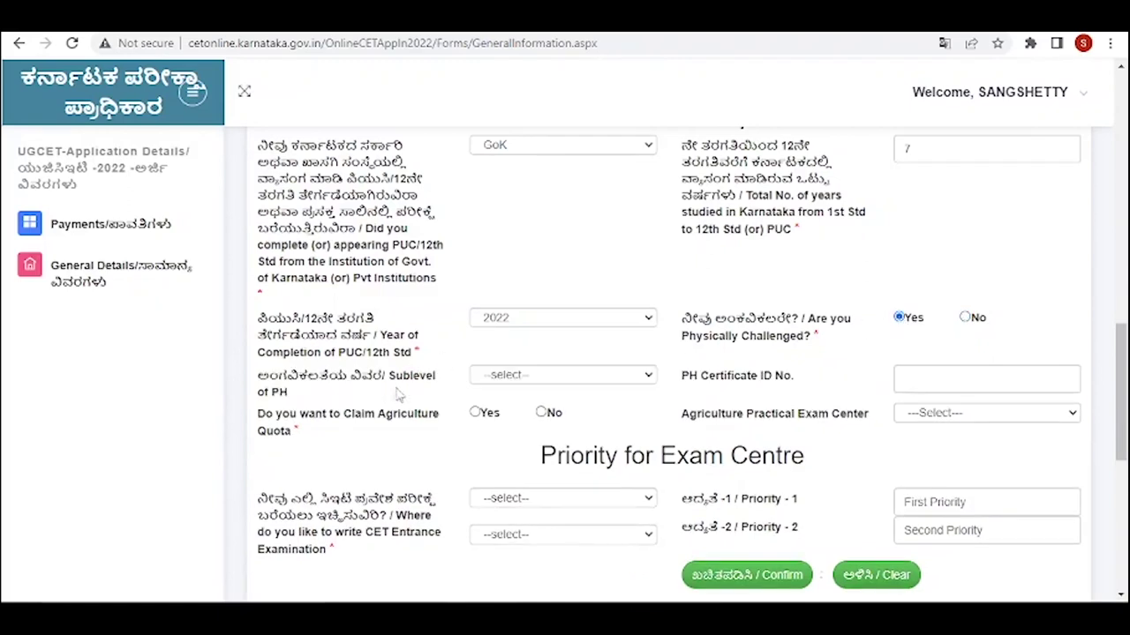
left_click(657, 378)
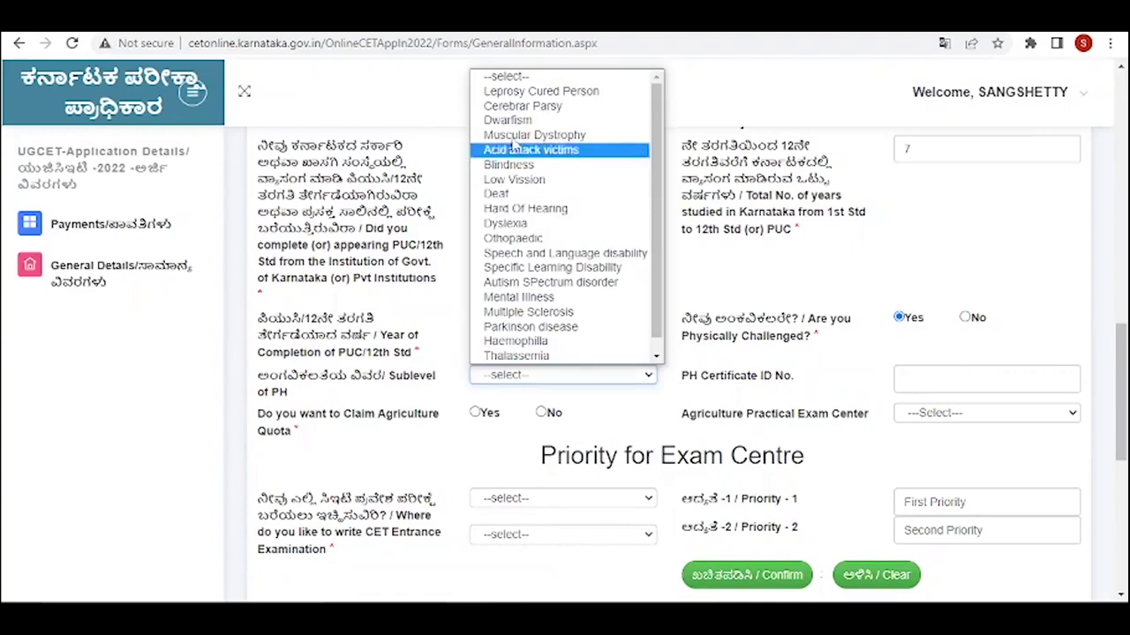
scroll(515, 150, "down", 1)
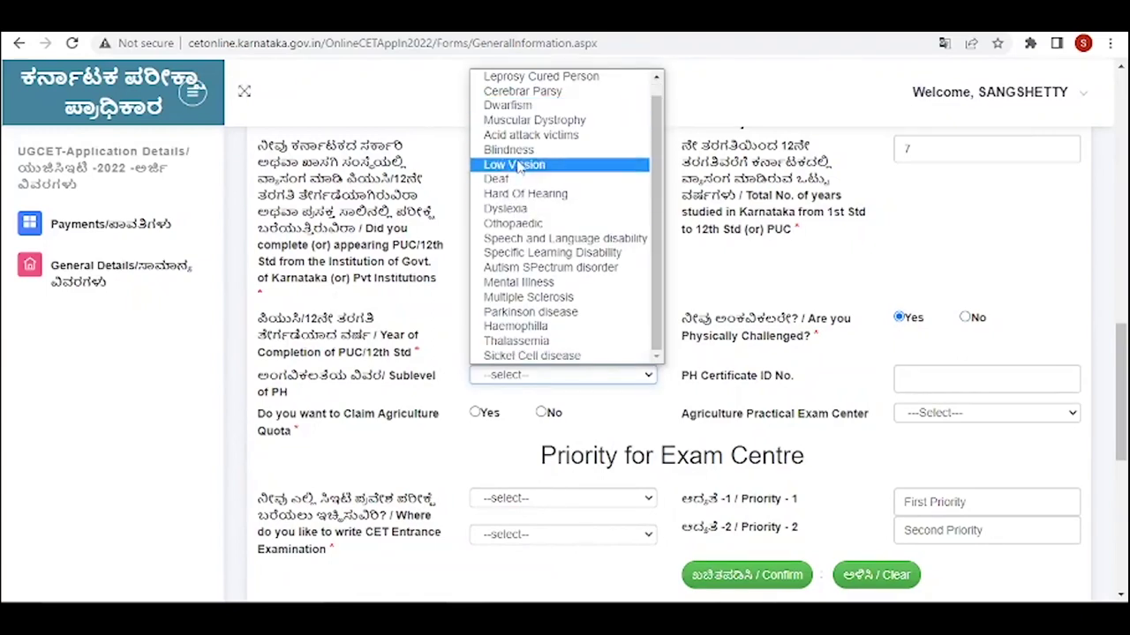
left_click(517, 166)
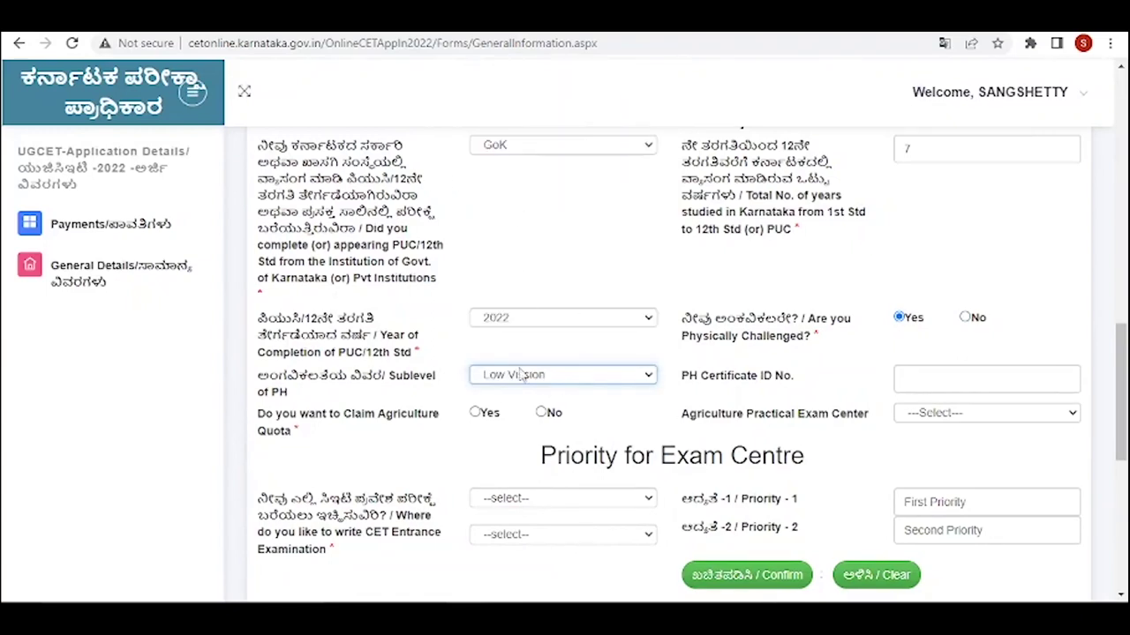
left_click(692, 380)
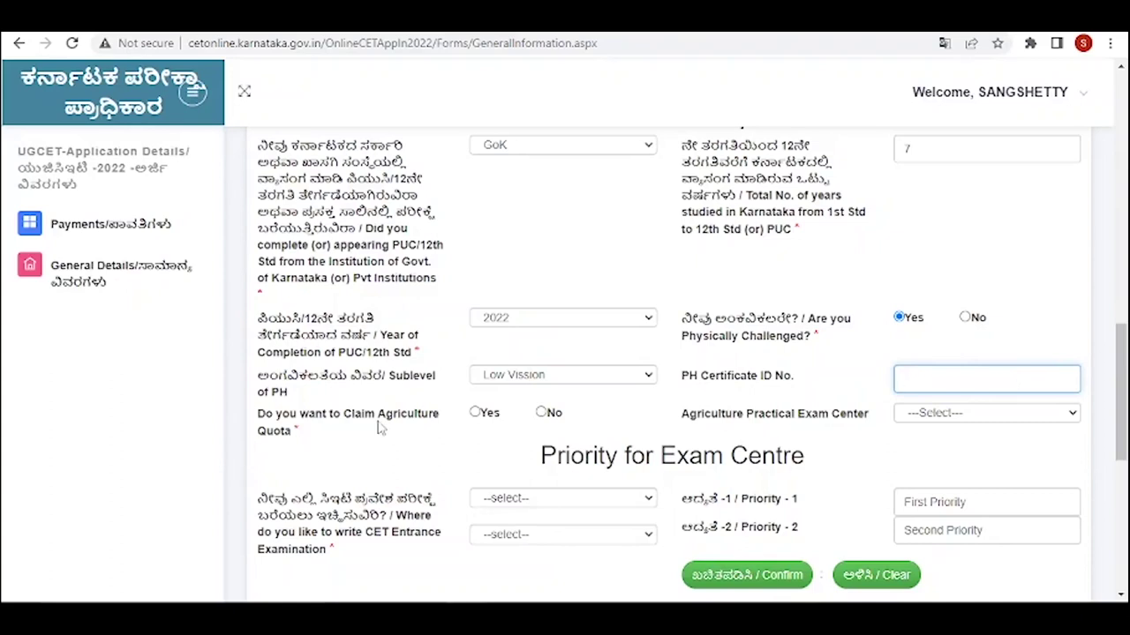
- Claim agriculture quota with College of Agriculture, UAS, GKVK, Bangalore centre and fill the PH Certificate ID
left_click(474, 413)
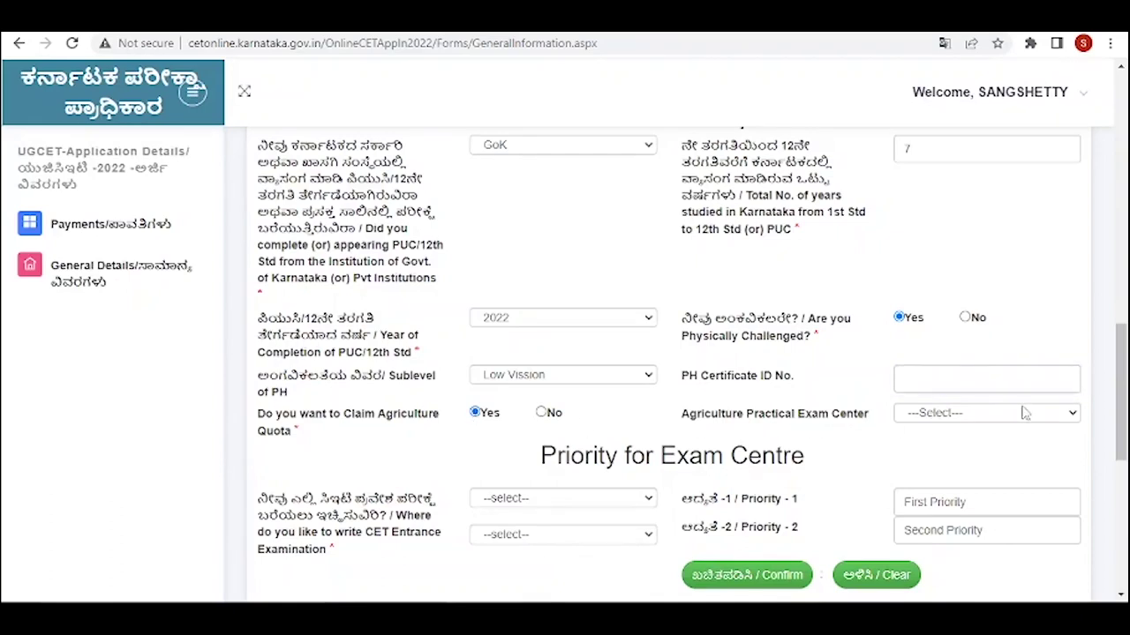
left_click(1077, 415)
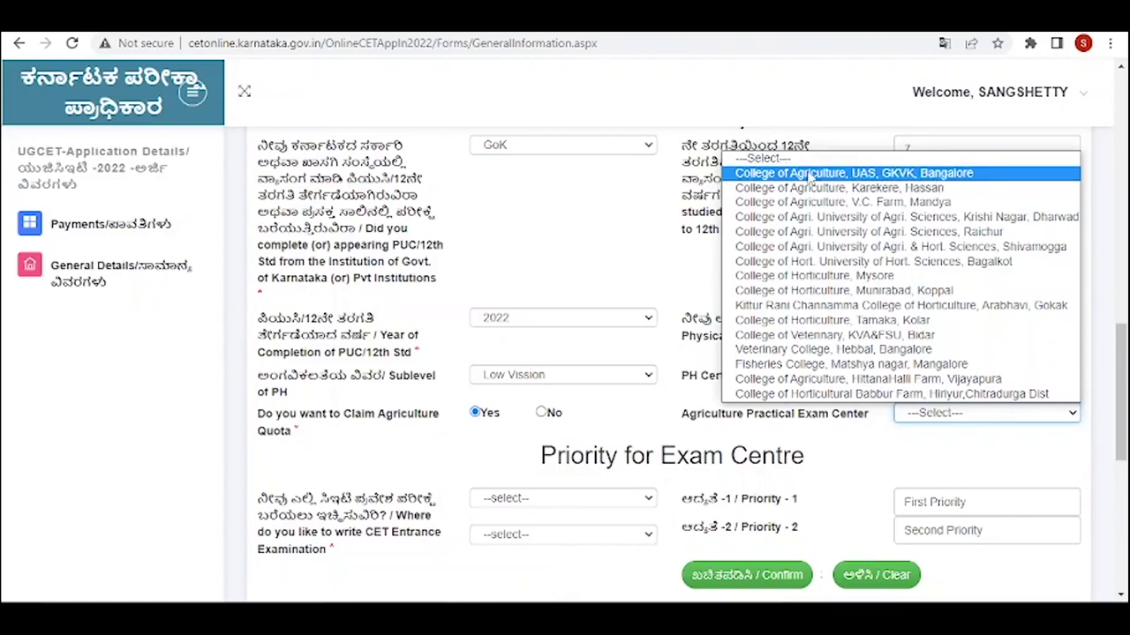
left_click(829, 175)
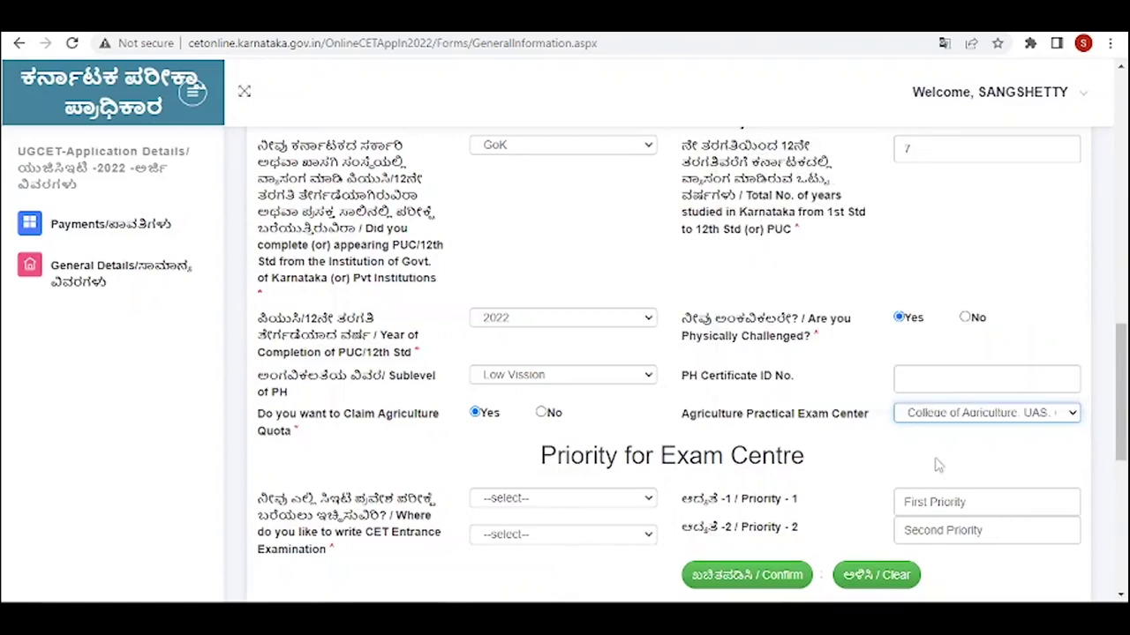
key("shift+Tab")
type("4566")
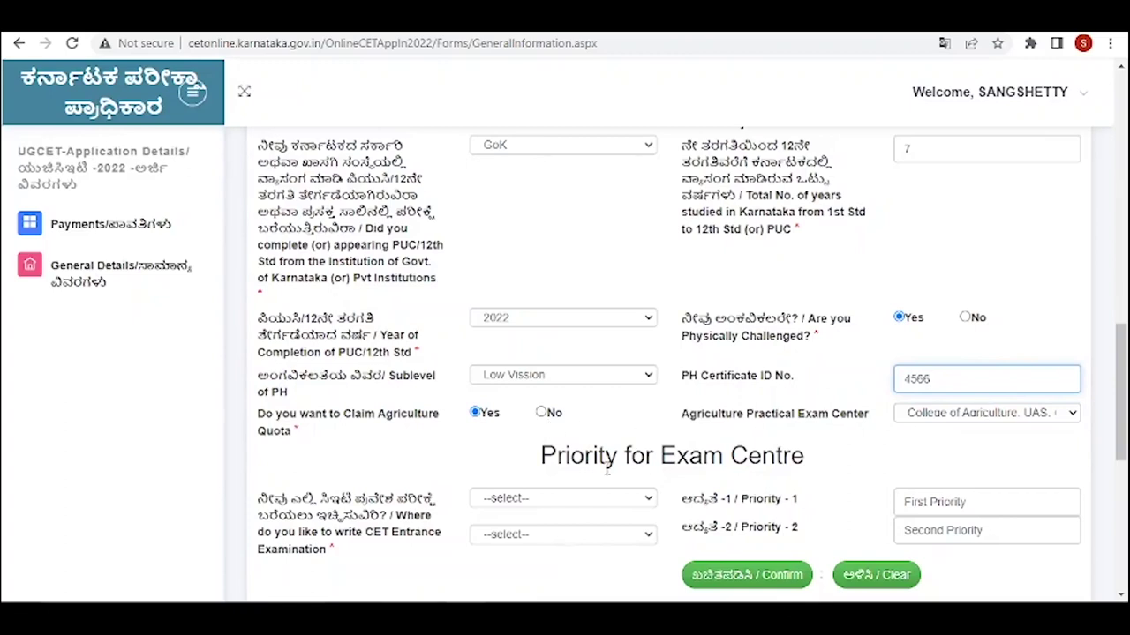
scroll(607, 470, "down", 2)
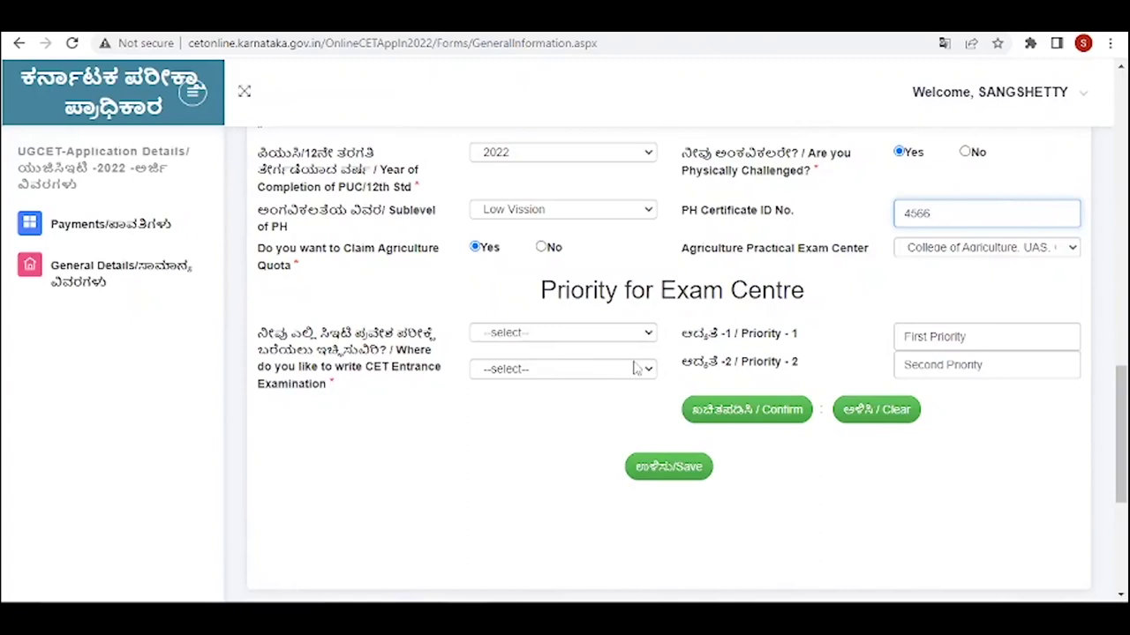
- Pick CHITRADURGA and DAVANGERE as exam-centre priorities, then clear both
left_click(649, 333)
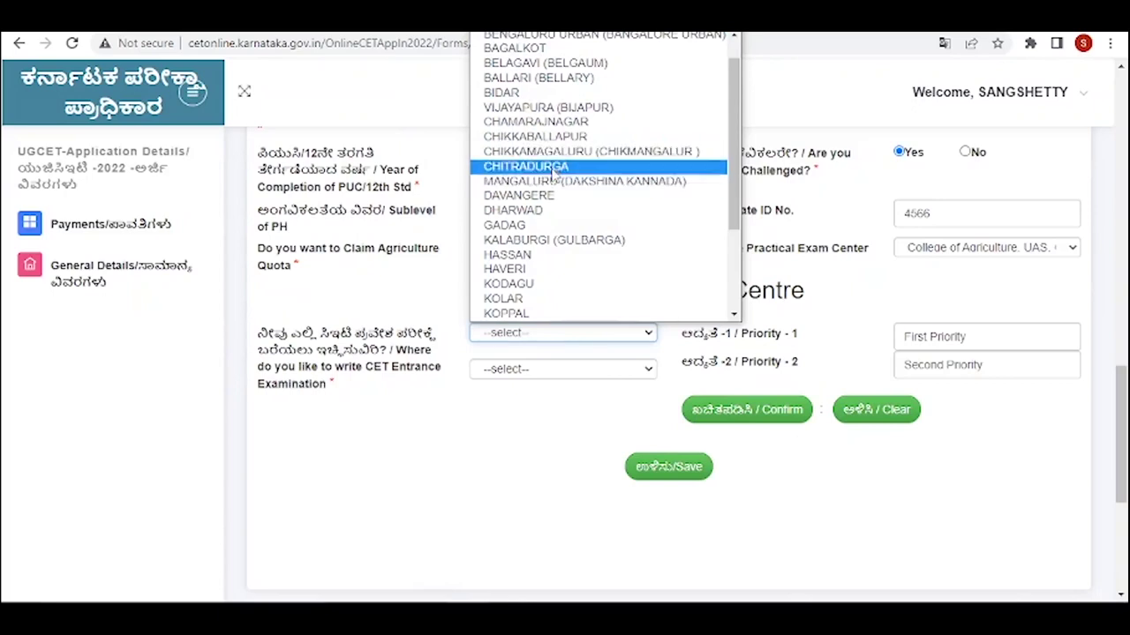
left_click(555, 168)
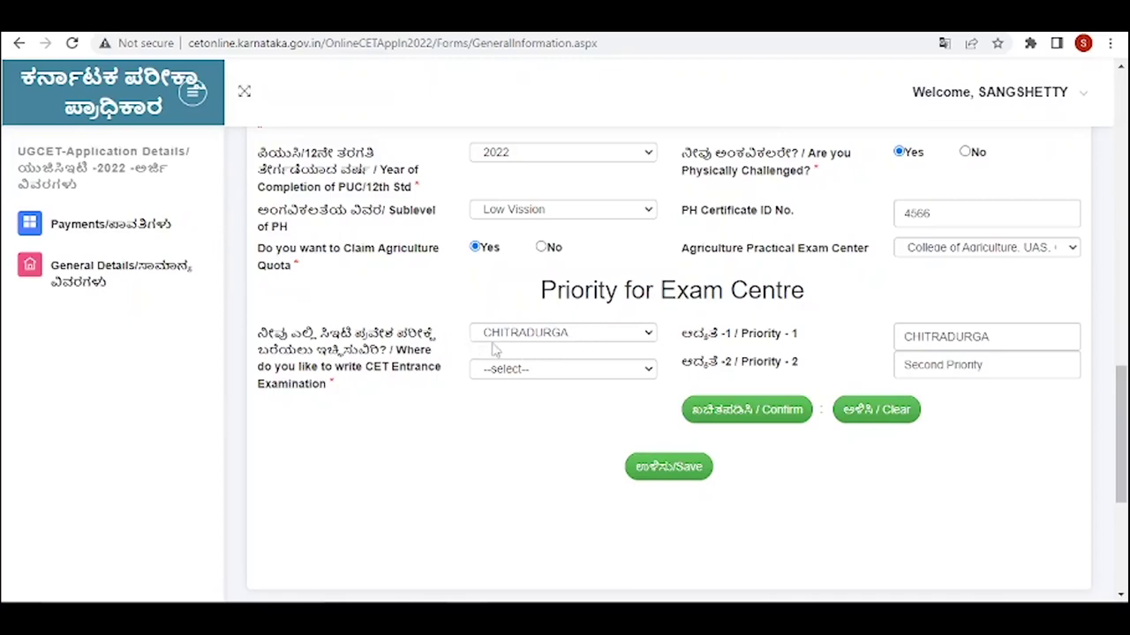
left_click(648, 371)
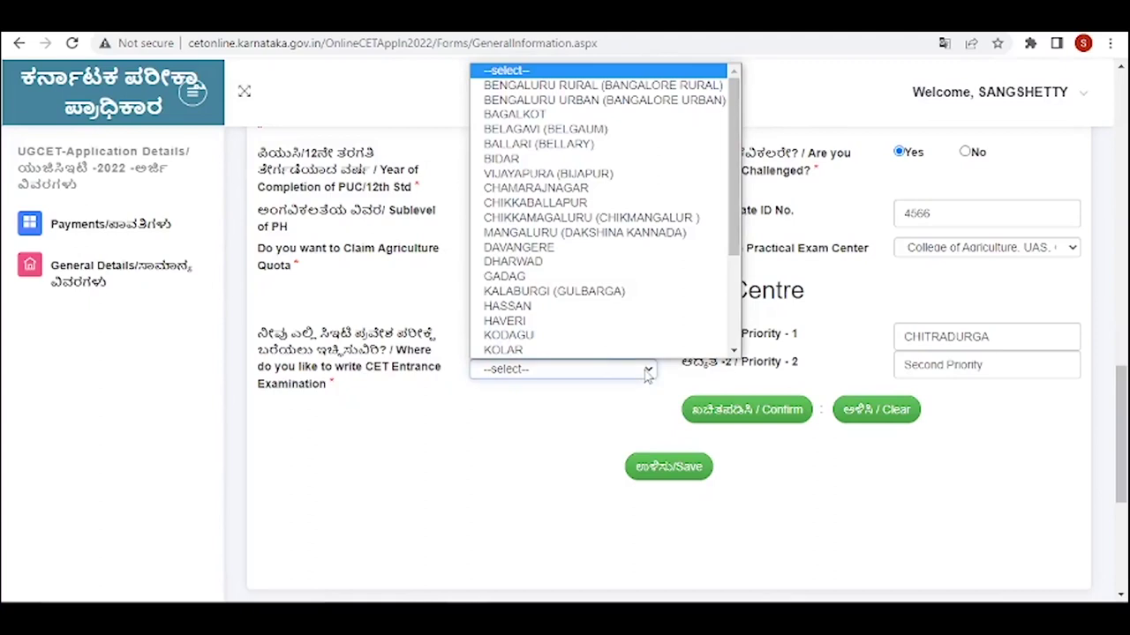
left_click(528, 247)
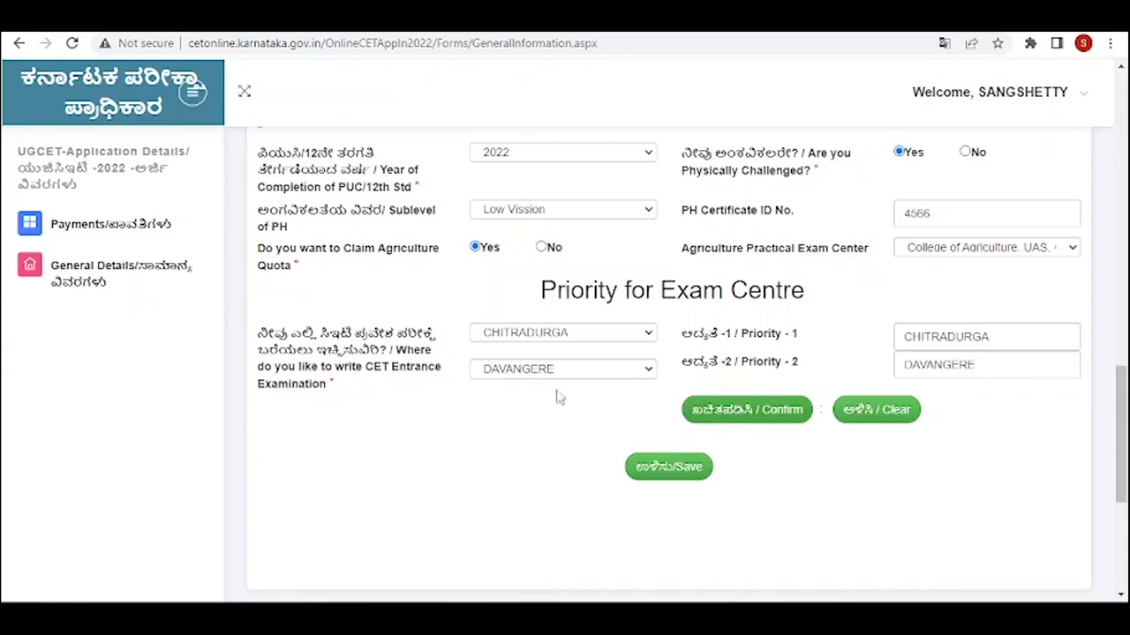
left_click(874, 418)
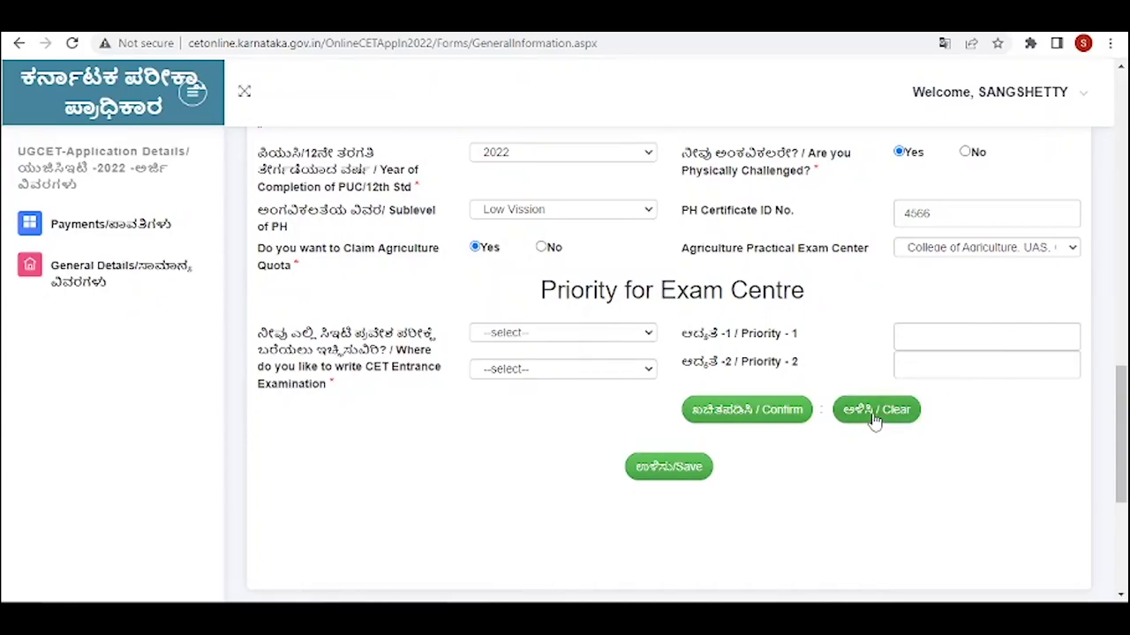
- Set exam-centre priorities KODAGU then HAVERI and save the form
left_click(551, 333)
left_click(549, 316)
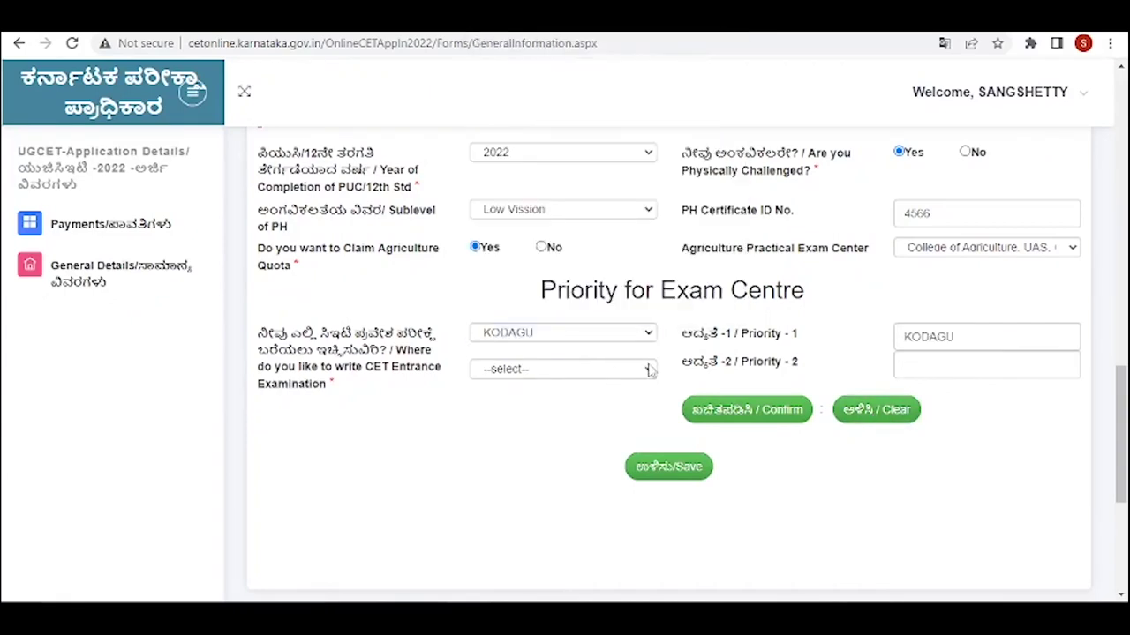
left_click(565, 368)
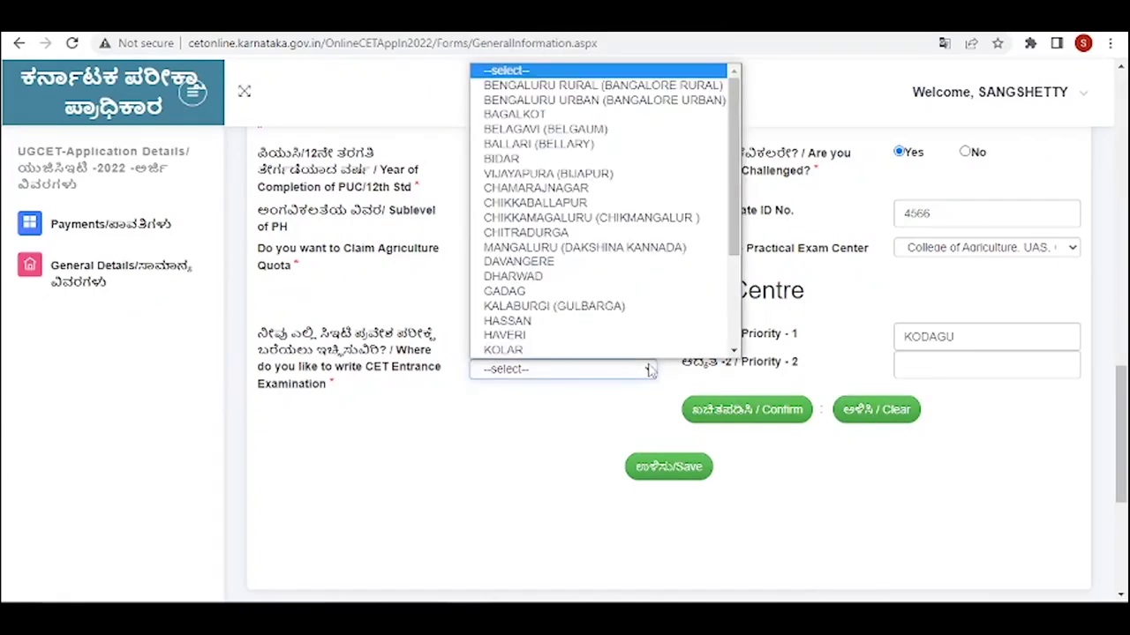
left_click(562, 340)
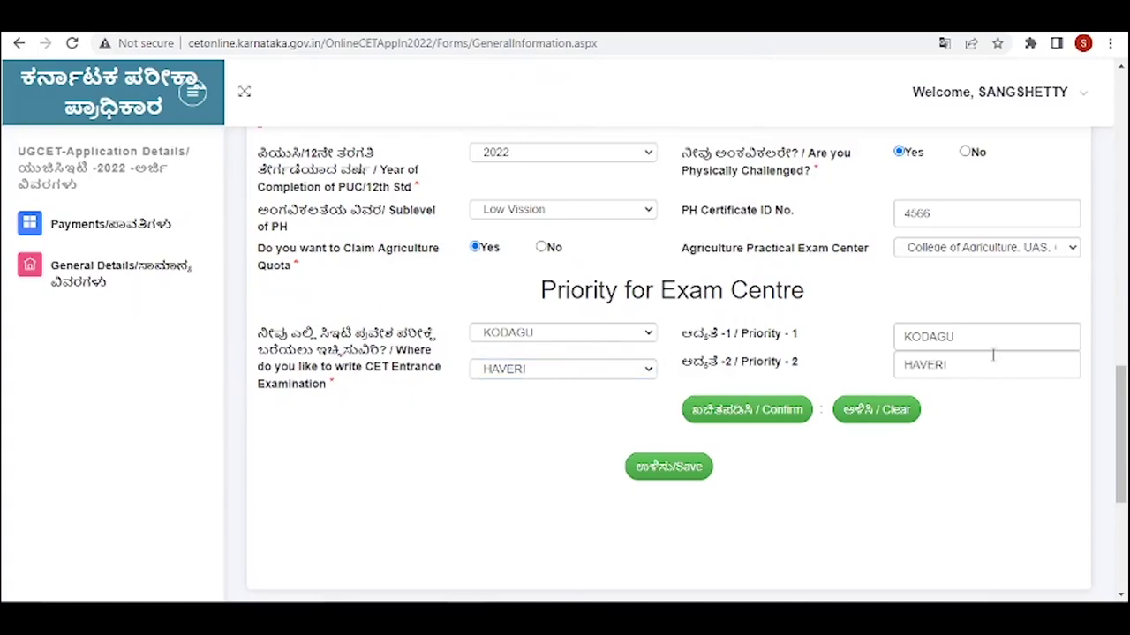
left_click(665, 481)
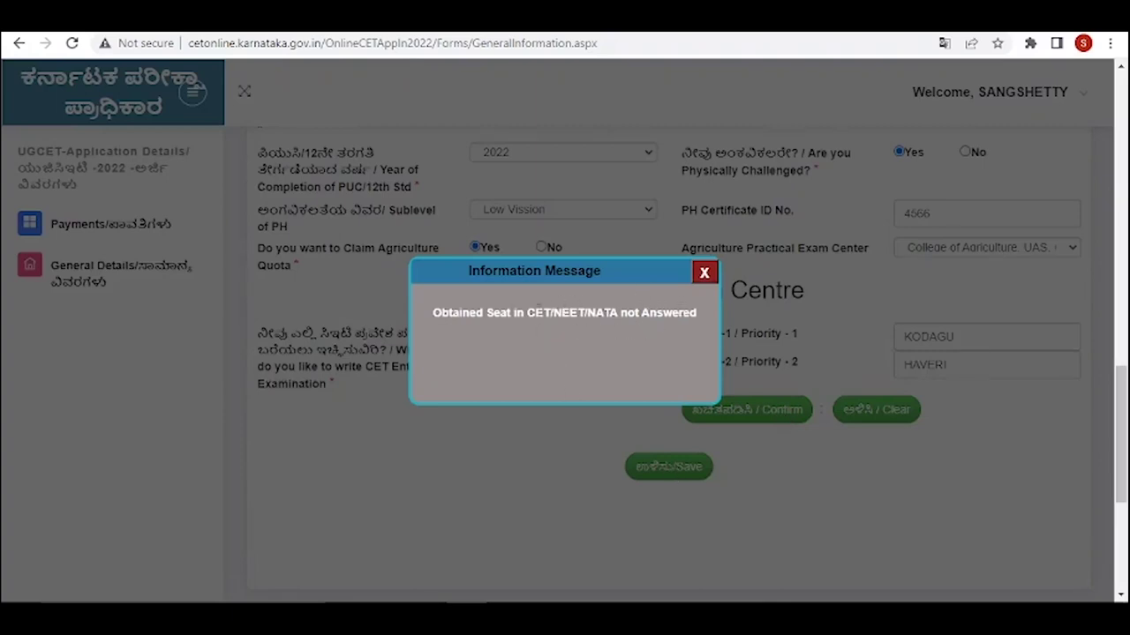
- Dismiss the unanswered-question message, confirm the KODAGU and HAVERI priorities, and retry saving
left_click(704, 273)
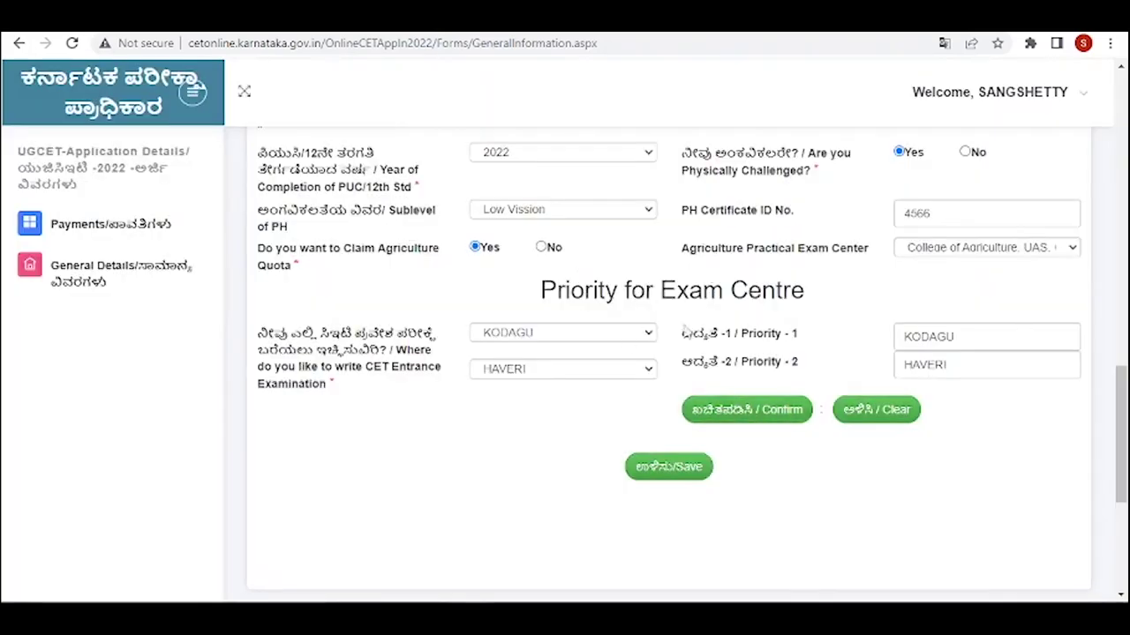
left_click(779, 416)
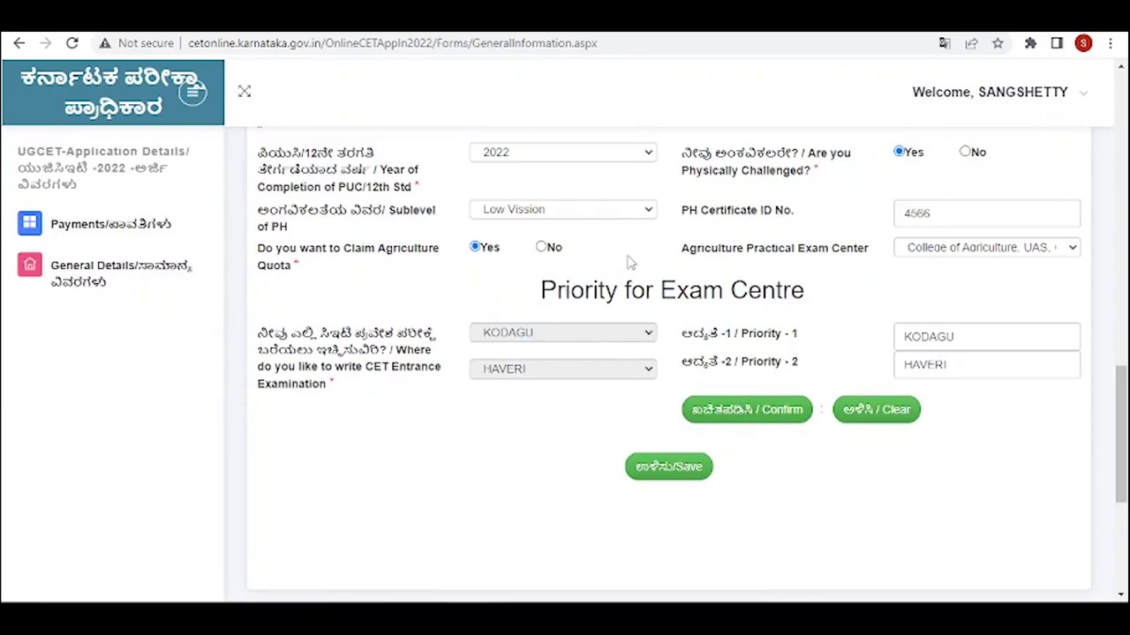
left_click(666, 472)
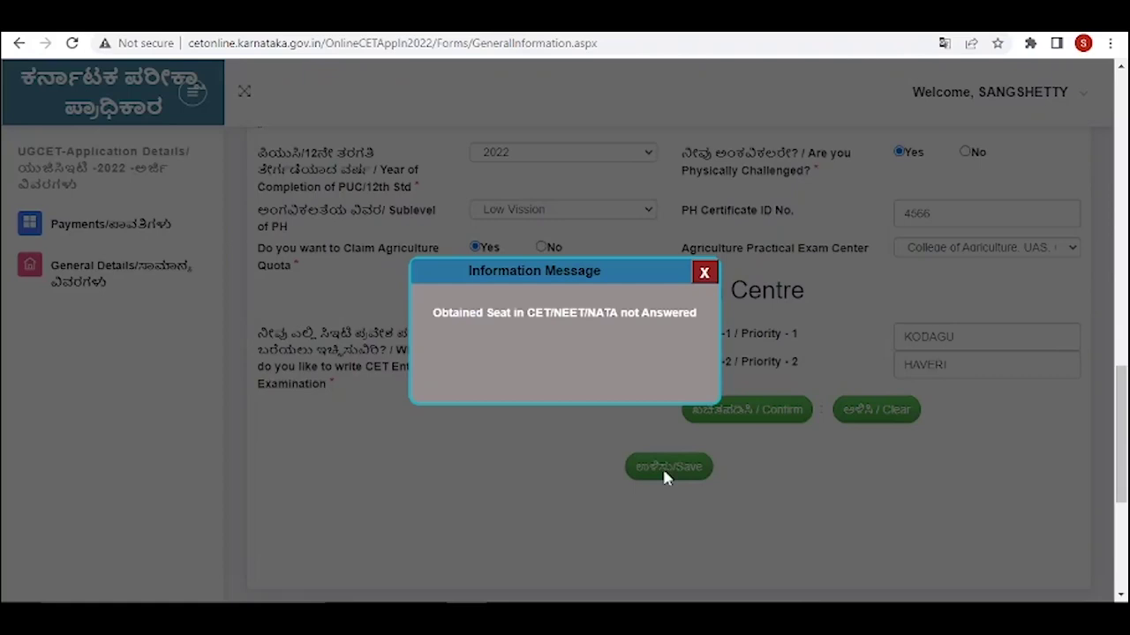
left_click(704, 273)
- Save the General Information form again and close the Saved Successfully message
scroll(709, 338, "up", 5)
scroll(547, 386, "up", 6)
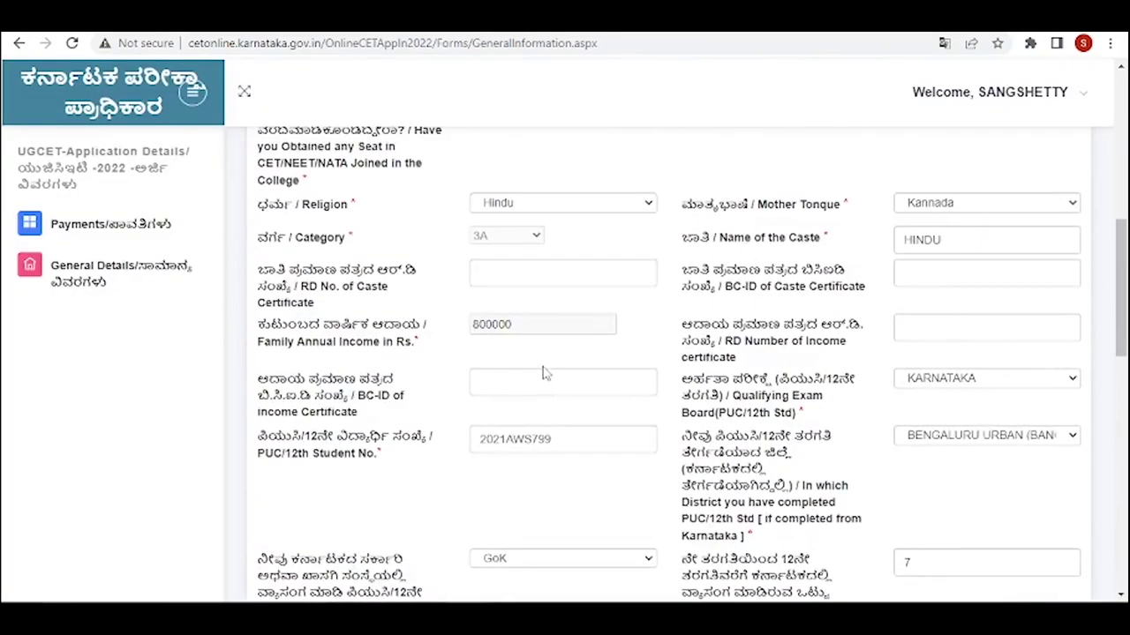
scroll(541, 414, "down", 10)
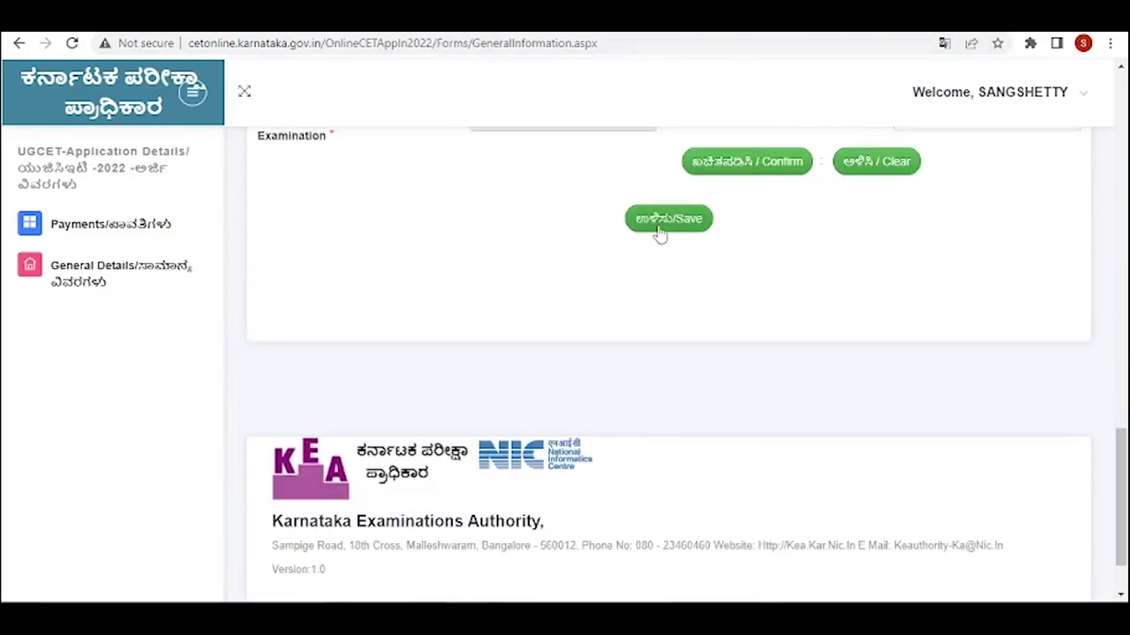
left_click(659, 231)
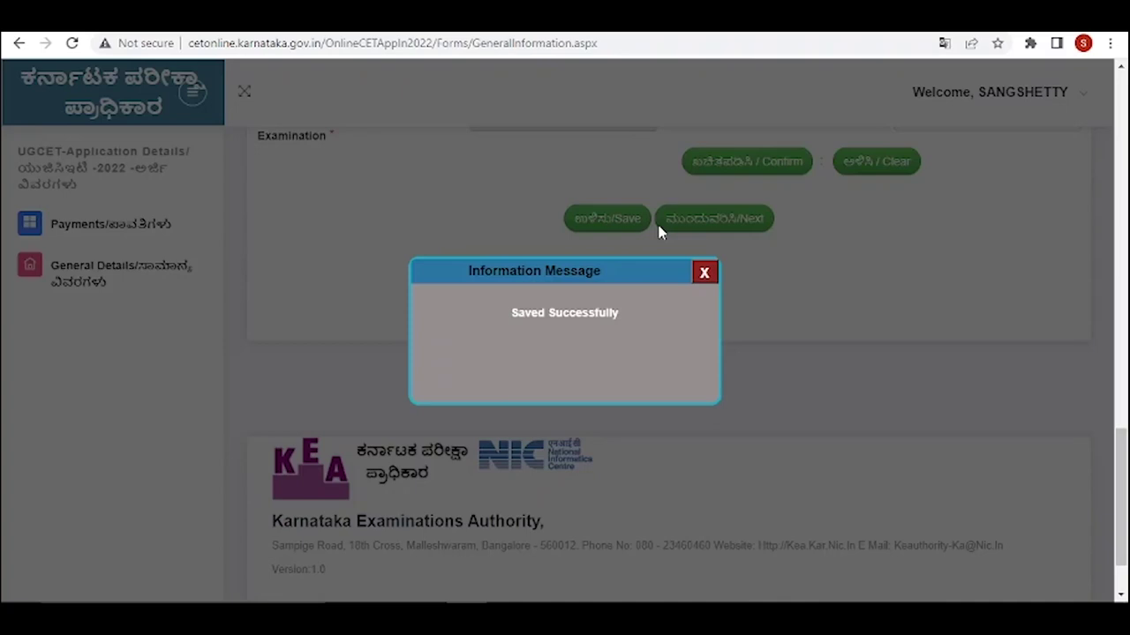
left_click(704, 274)
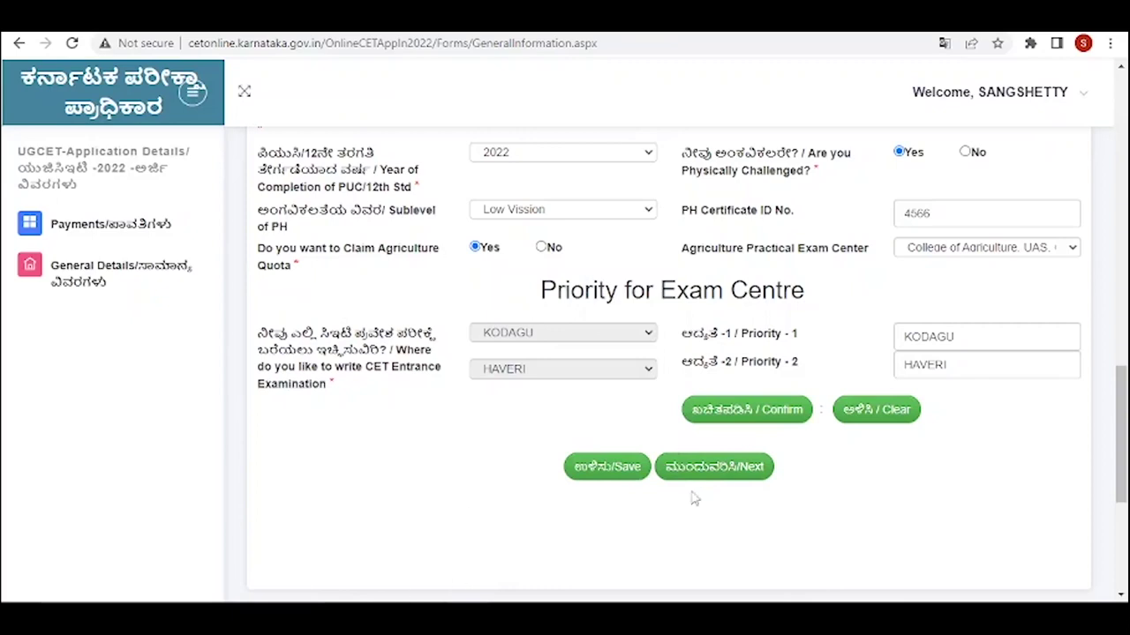
- Move on to the Study Details page and dismiss the Google Translate offer
left_click(709, 468)
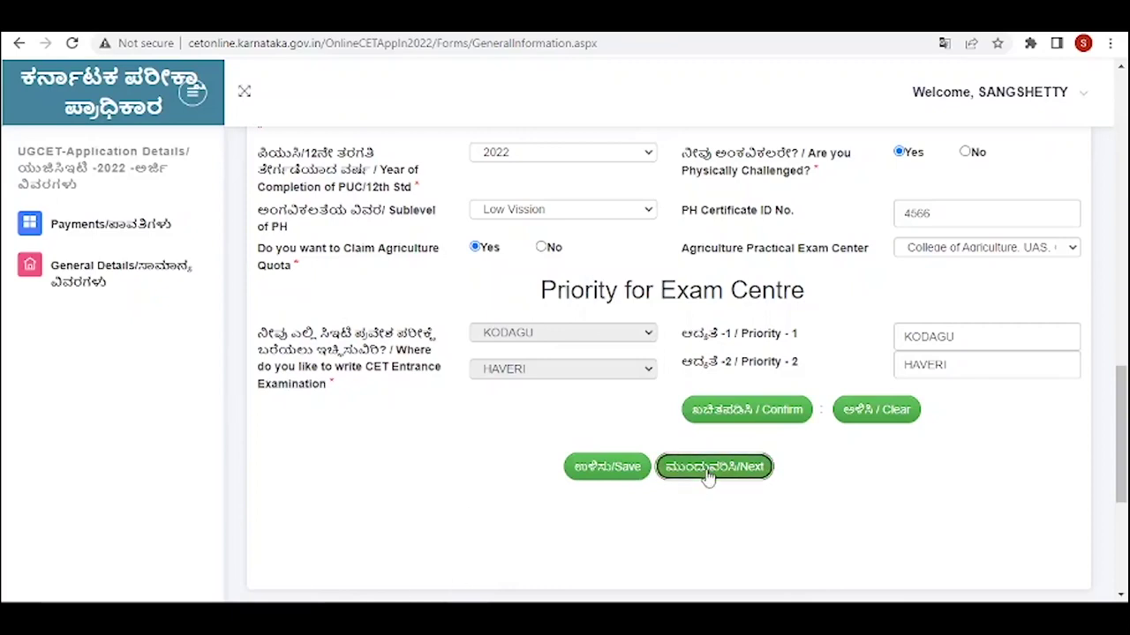
scroll(717, 474, "down", 2)
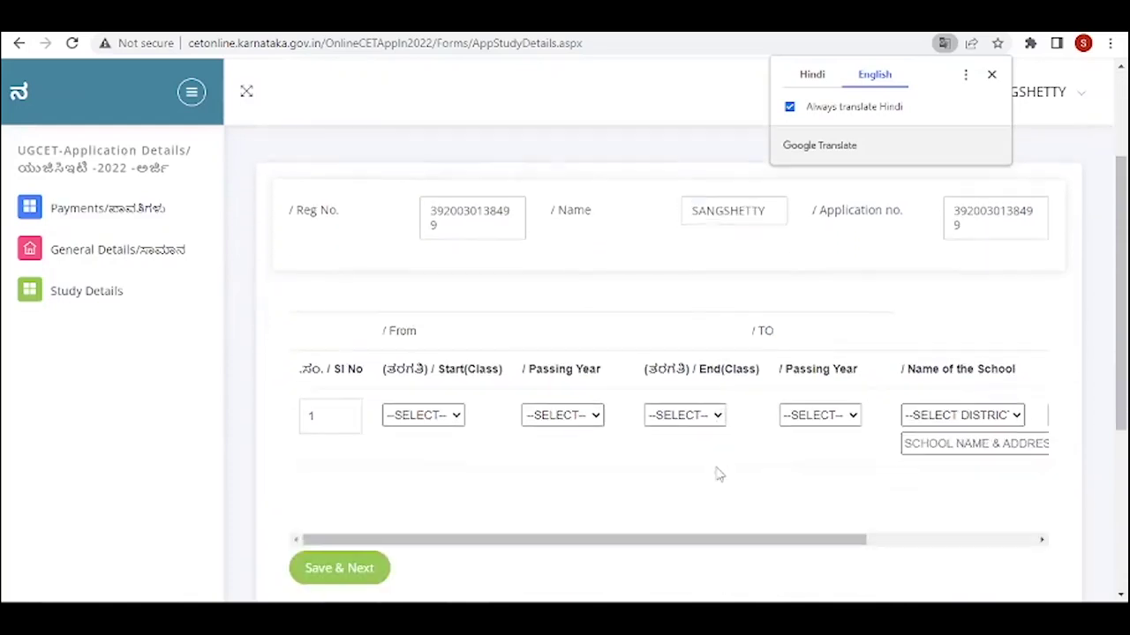
scroll(717, 474, "up", 2)
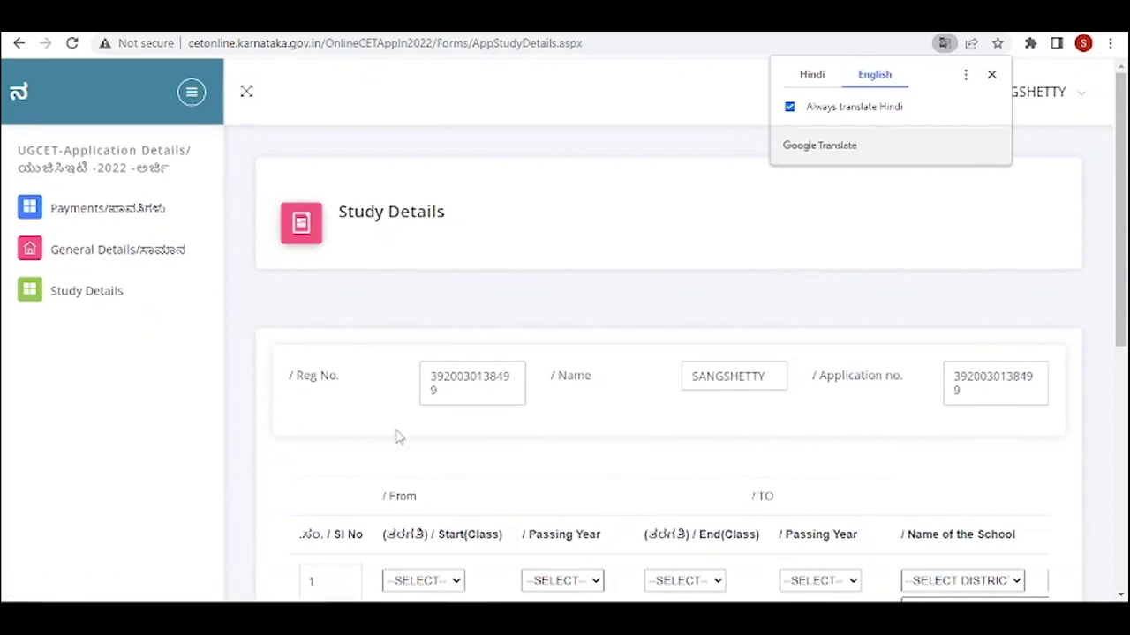
left_click(991, 74)
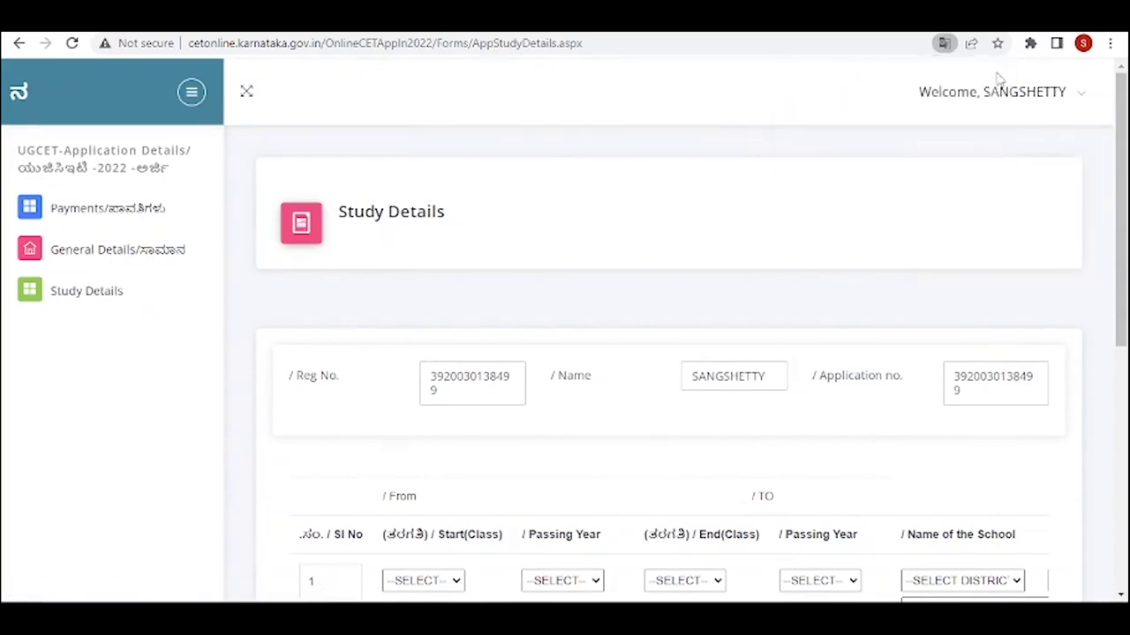
scroll(860, 347, "down", 3)
scroll(860, 353, "up", 2)
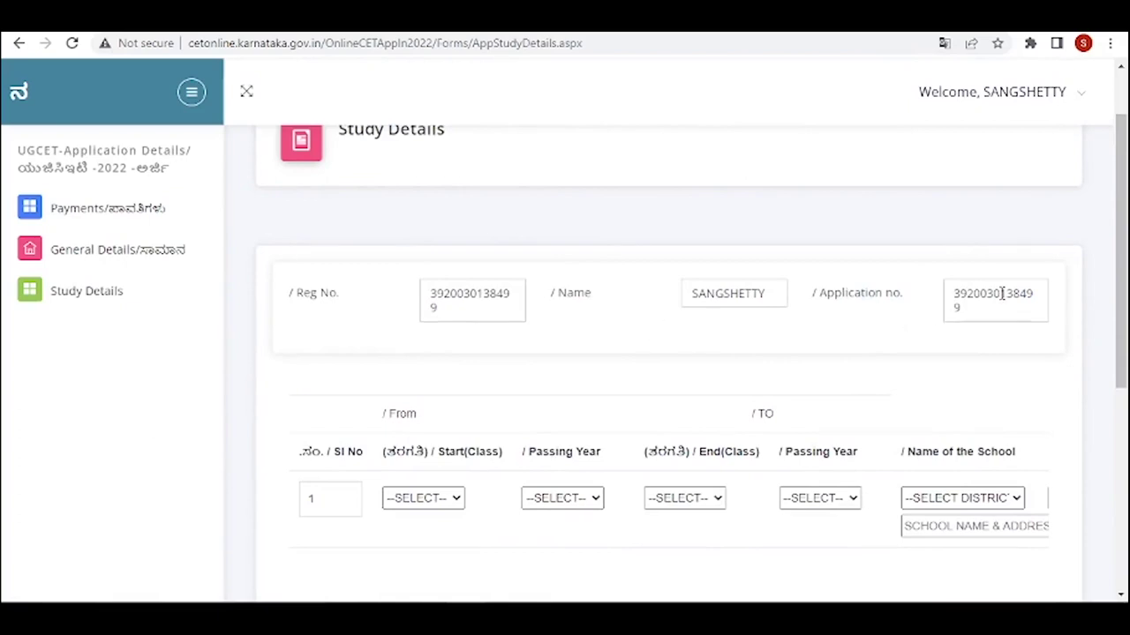
scroll(353, 328, "down", 2)
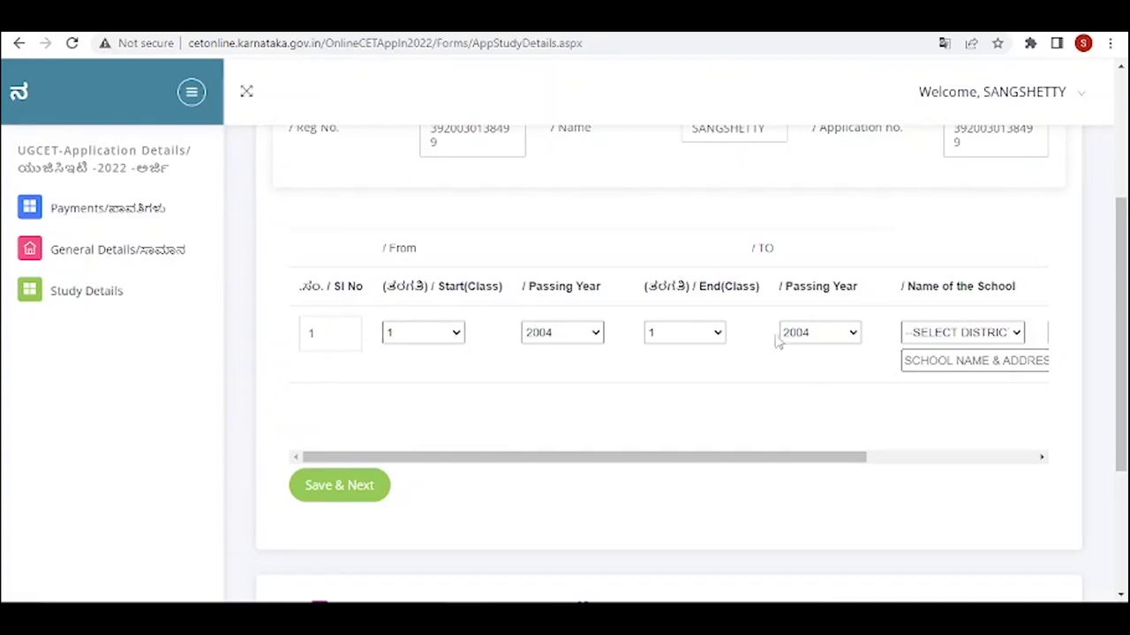
- Set row 1's end class to 10 with passing year 2014
left_click(726, 335)
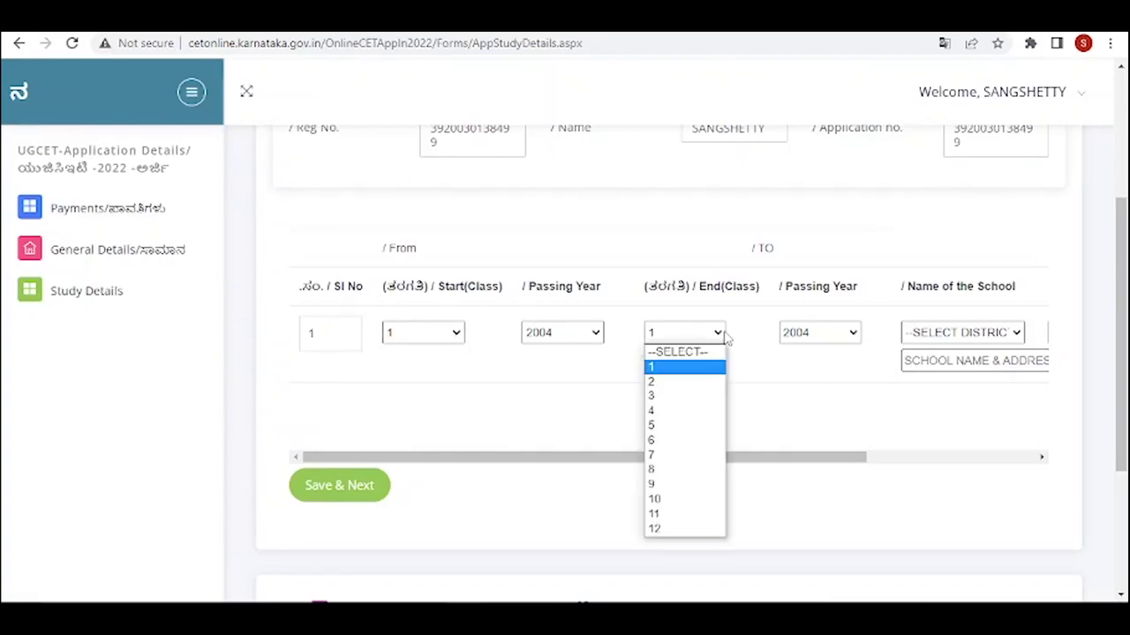
left_click(669, 499)
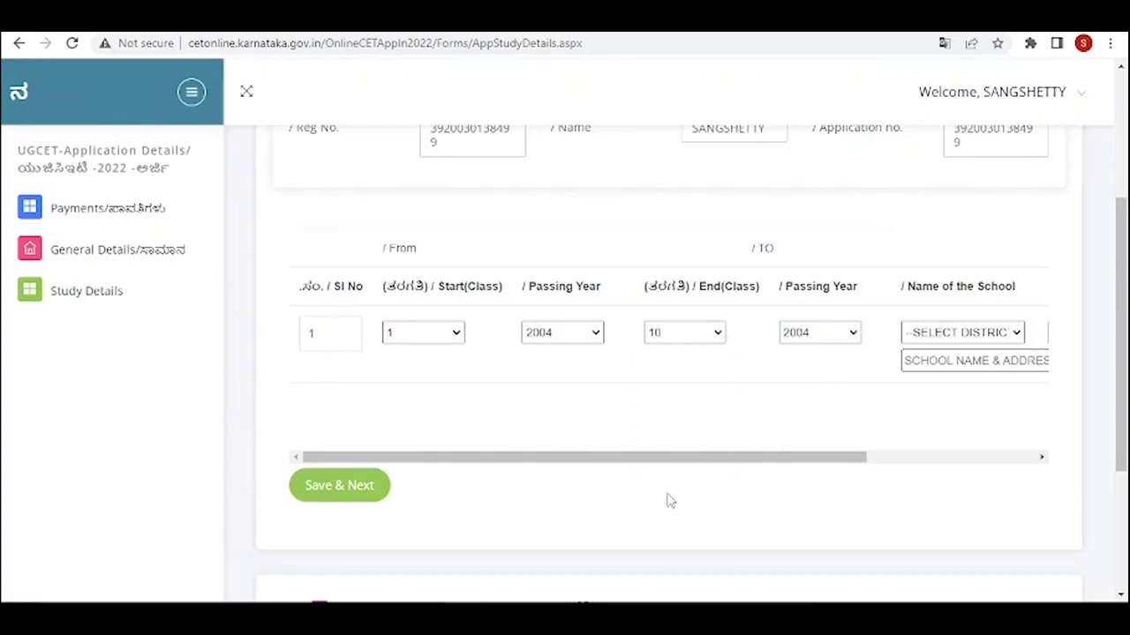
left_click(852, 334)
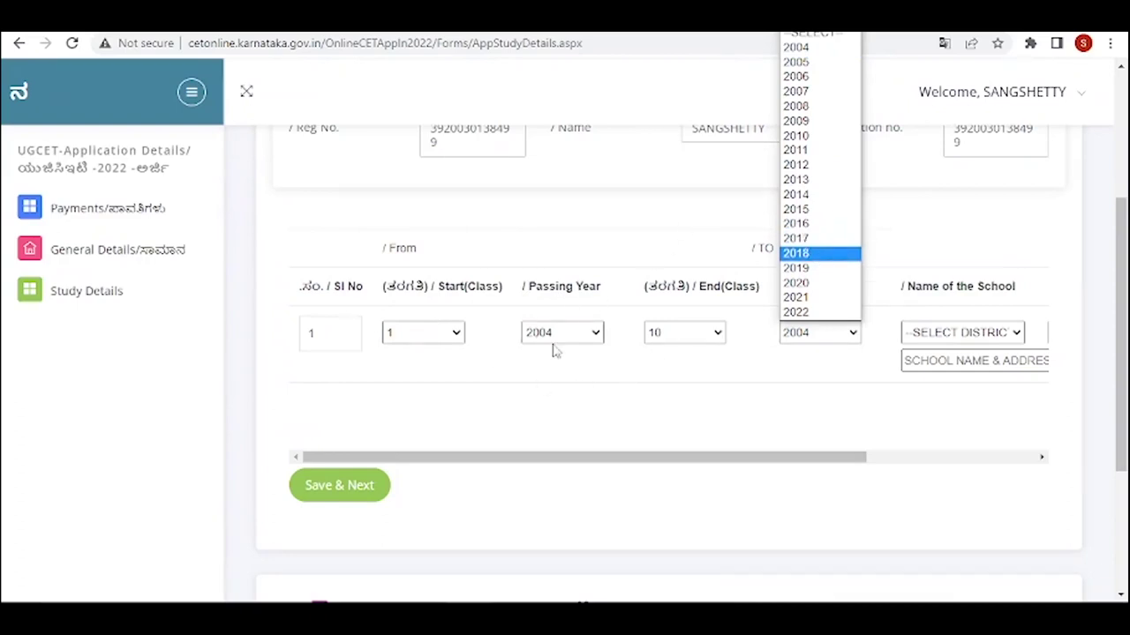
left_click(795, 195)
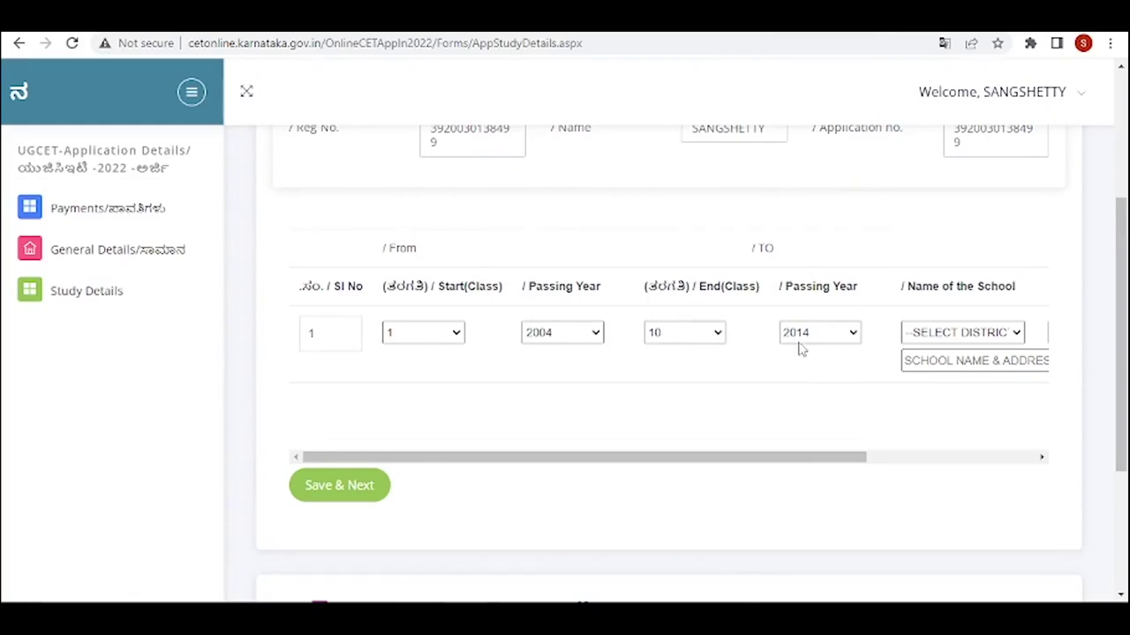
- Set row 1's school to district DHARWAD, taluk KALGHATGI, and enter school name 'RGGHLIFJB'
left_click(1011, 339)
left_click(799, 224)
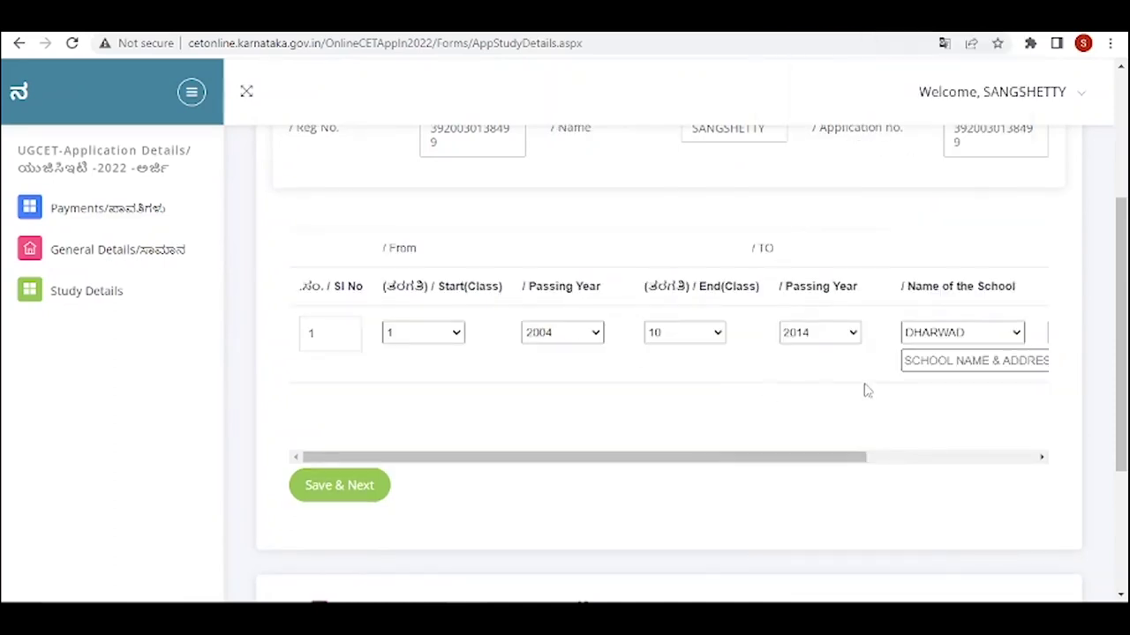
scroll(902, 359, "right", 5)
left_click(931, 339)
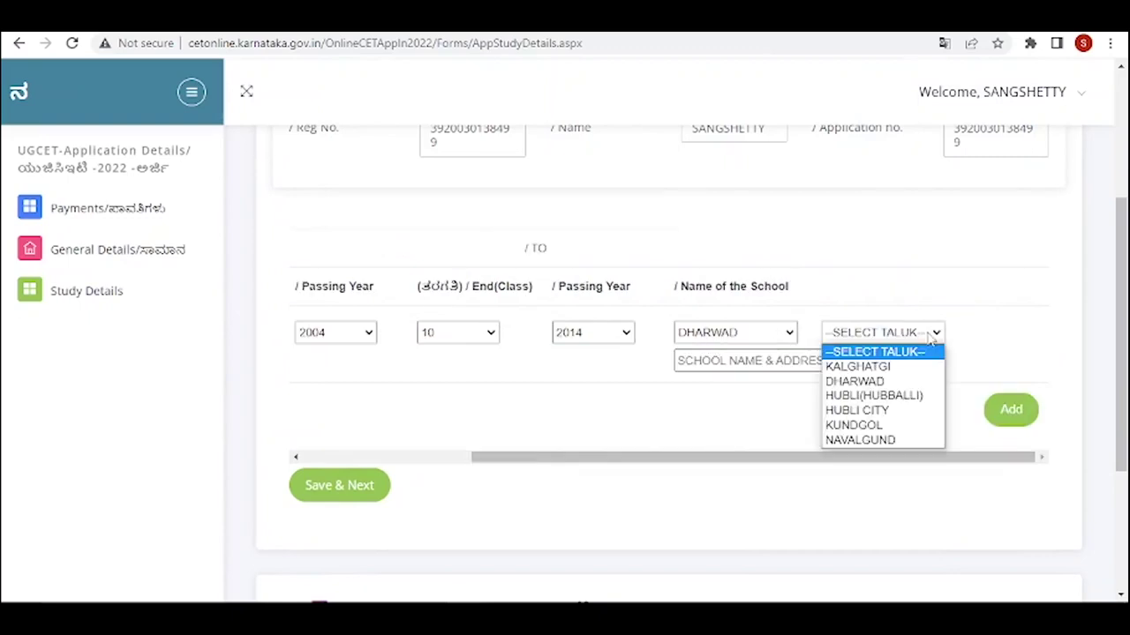
left_click(869, 365)
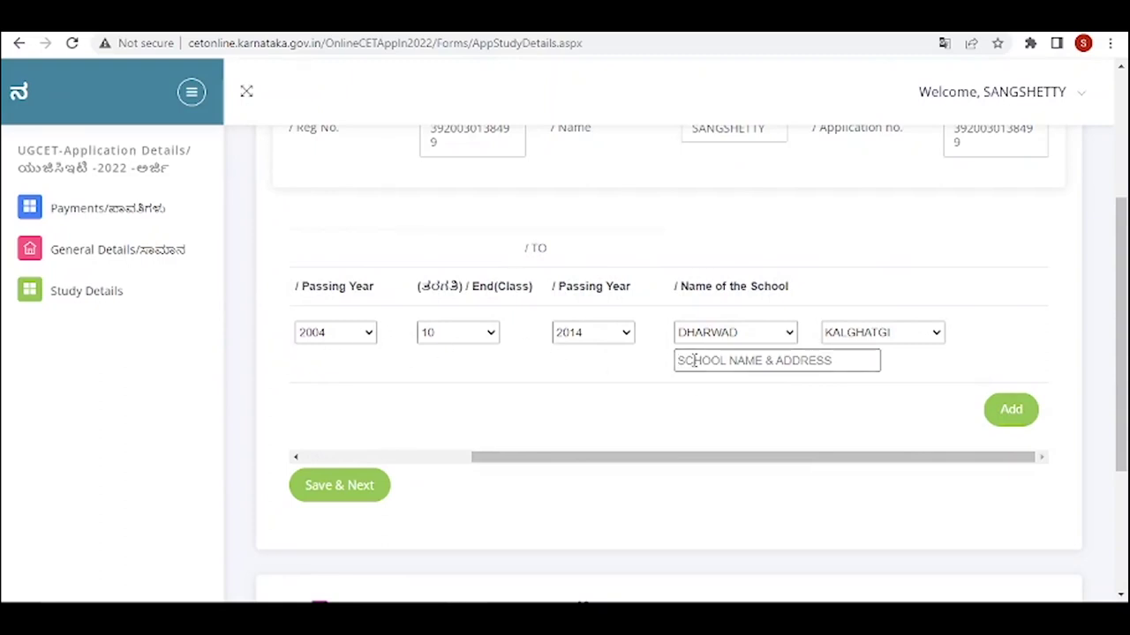
type("RG")
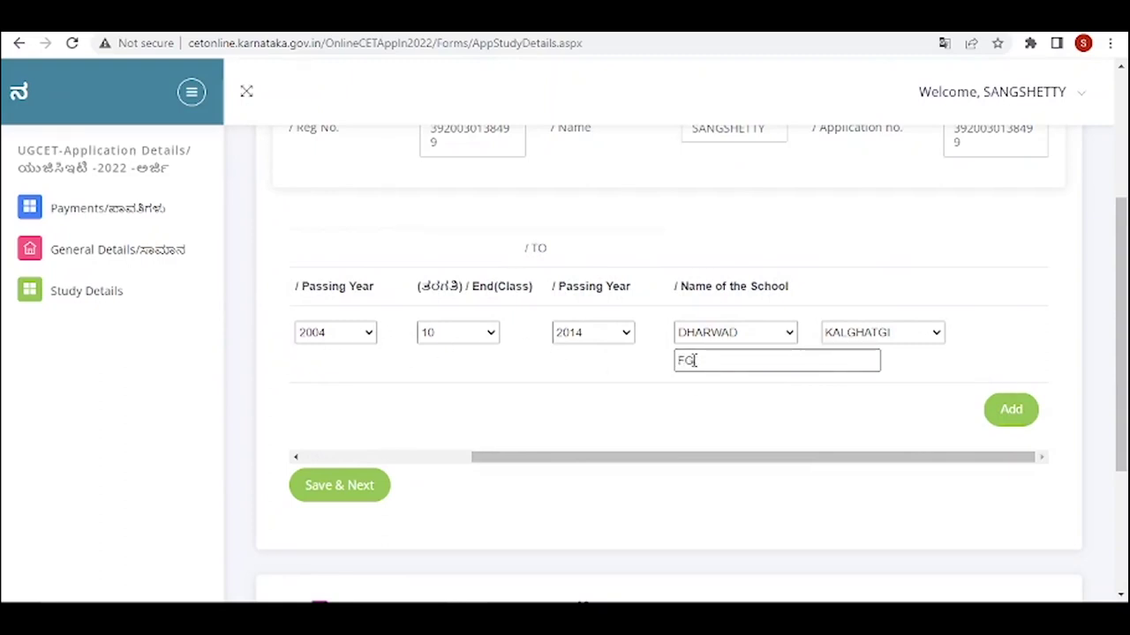
type("GHLIFJB")
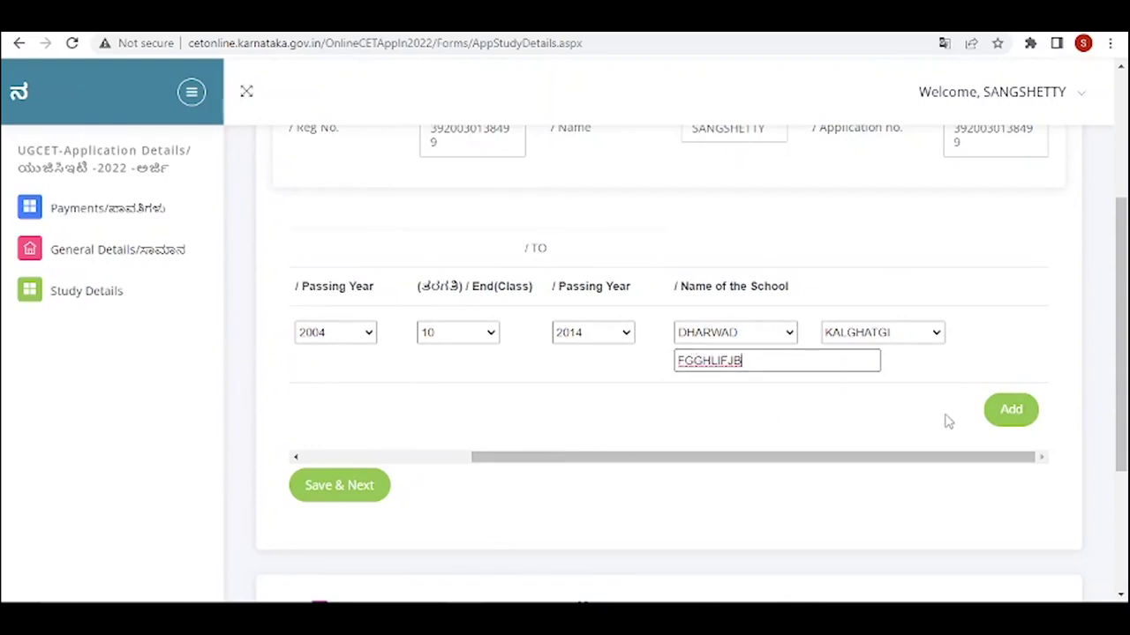
- Correct row 1's end class to 3 with passing year 2007
left_click(488, 336)
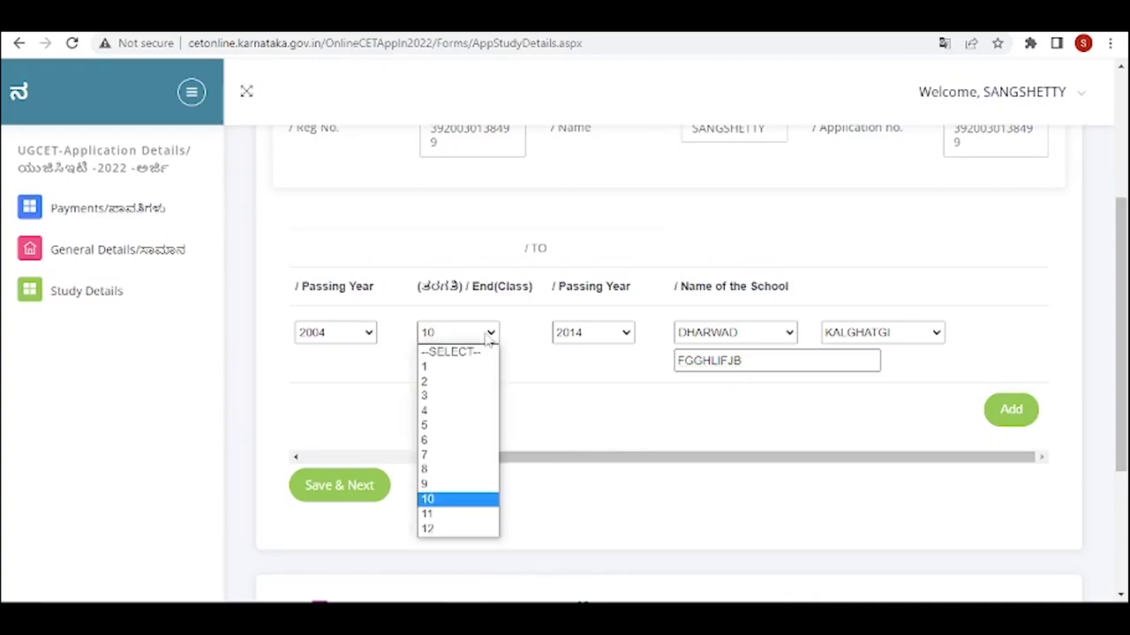
left_click(447, 401)
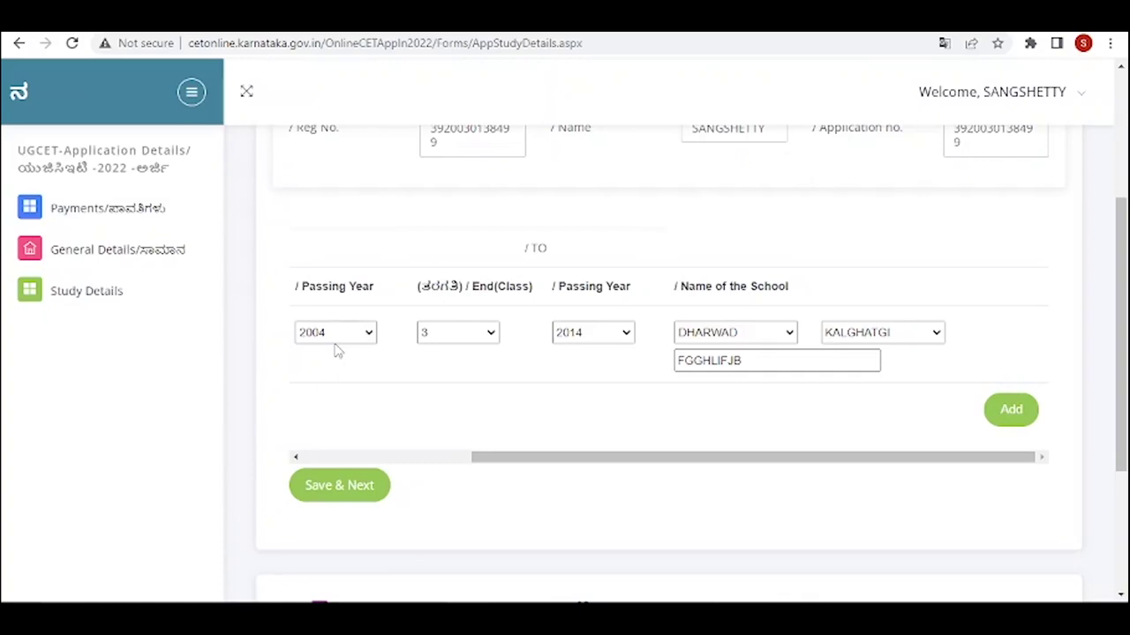
left_click(626, 342)
left_click(585, 91)
- Add study row 2 spanning start class 4 (2008) to end class 8 (2012)
left_click(1012, 413)
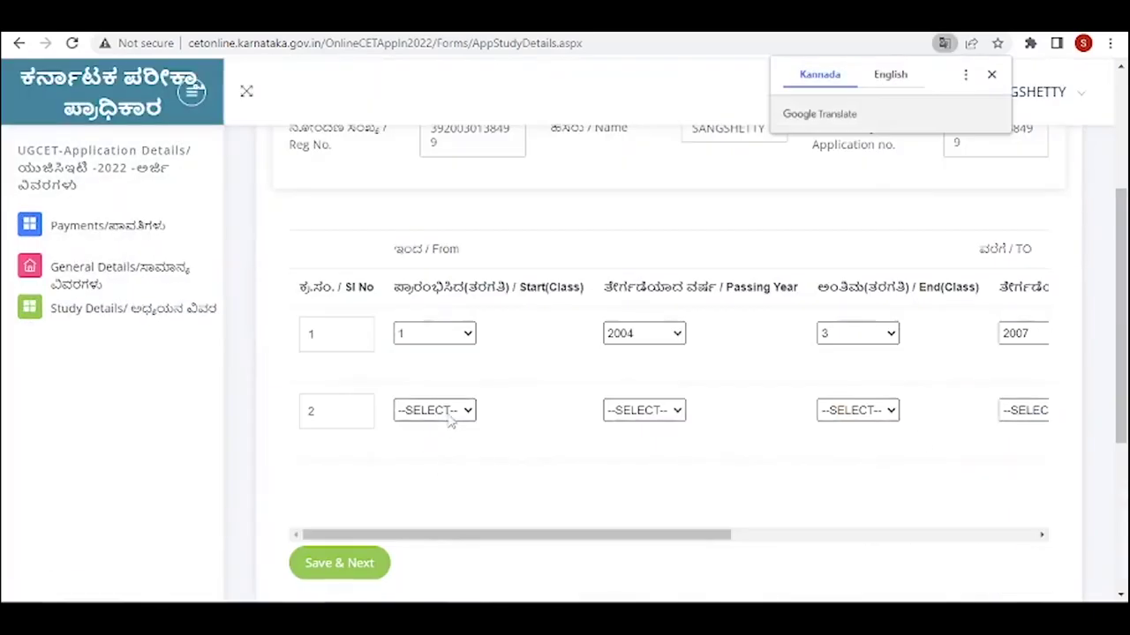
left_click(464, 411)
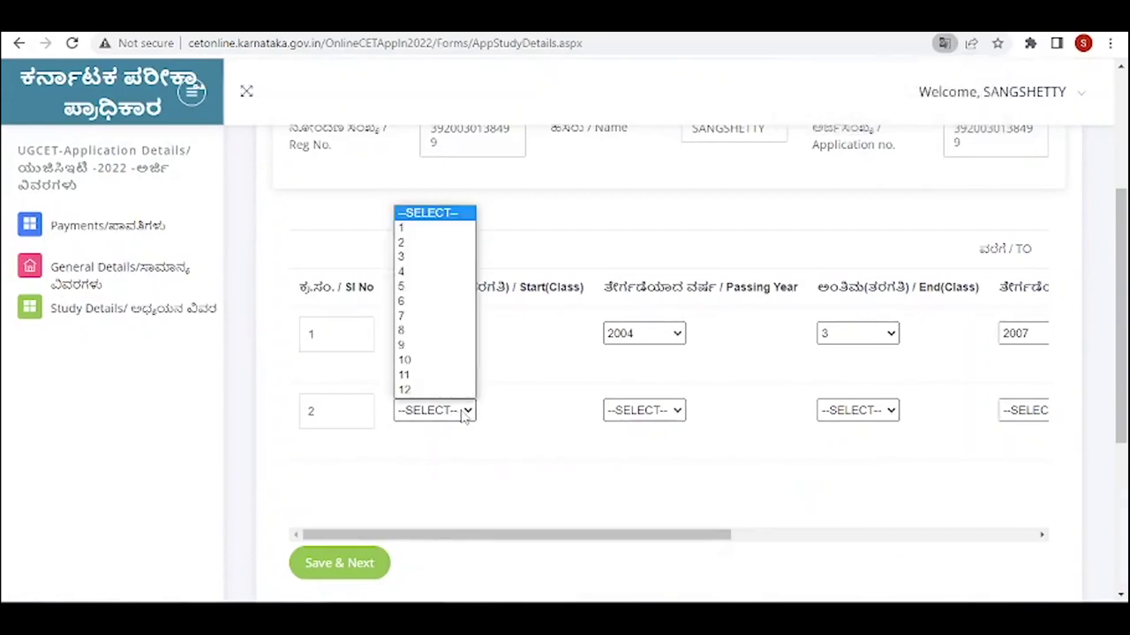
left_click(415, 272)
left_click(673, 415)
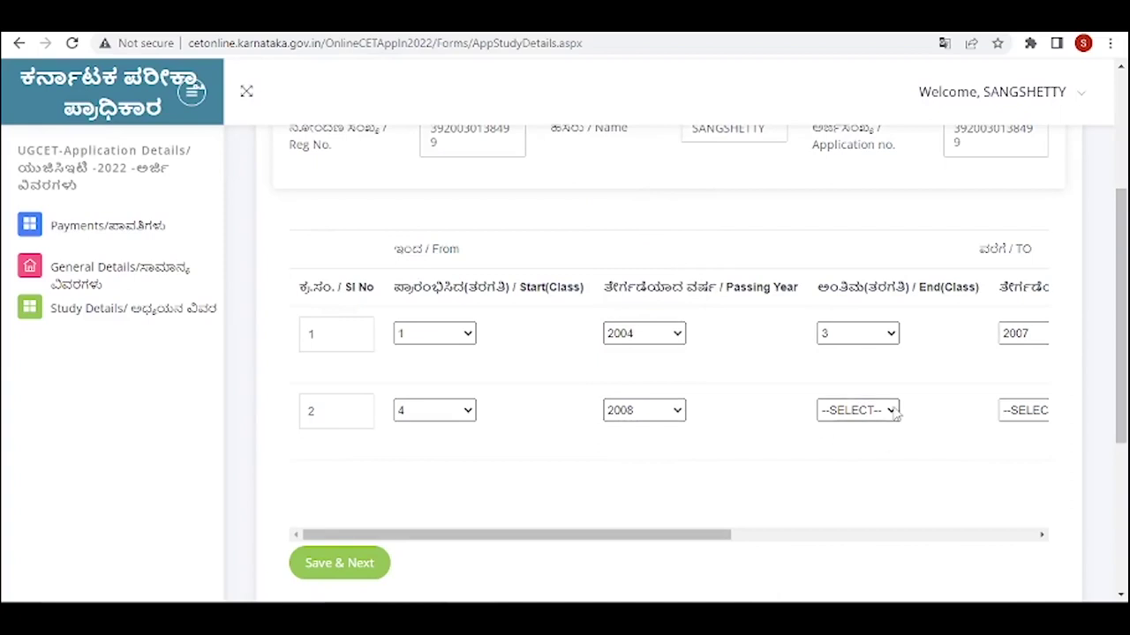
left_click(852, 411)
left_click(825, 331)
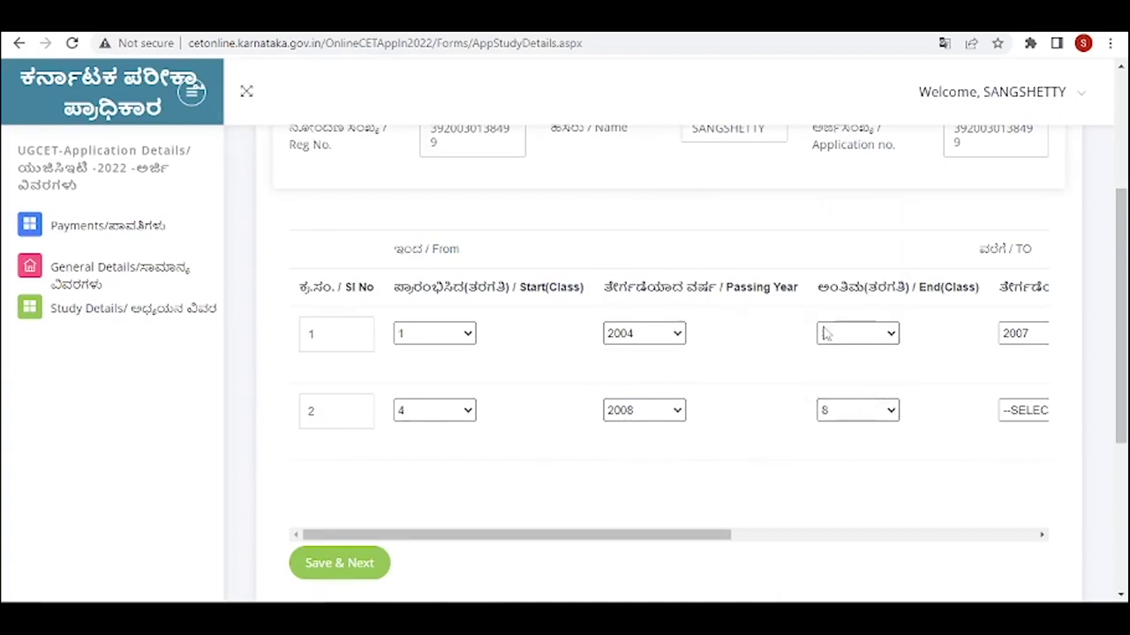
left_click(1028, 412)
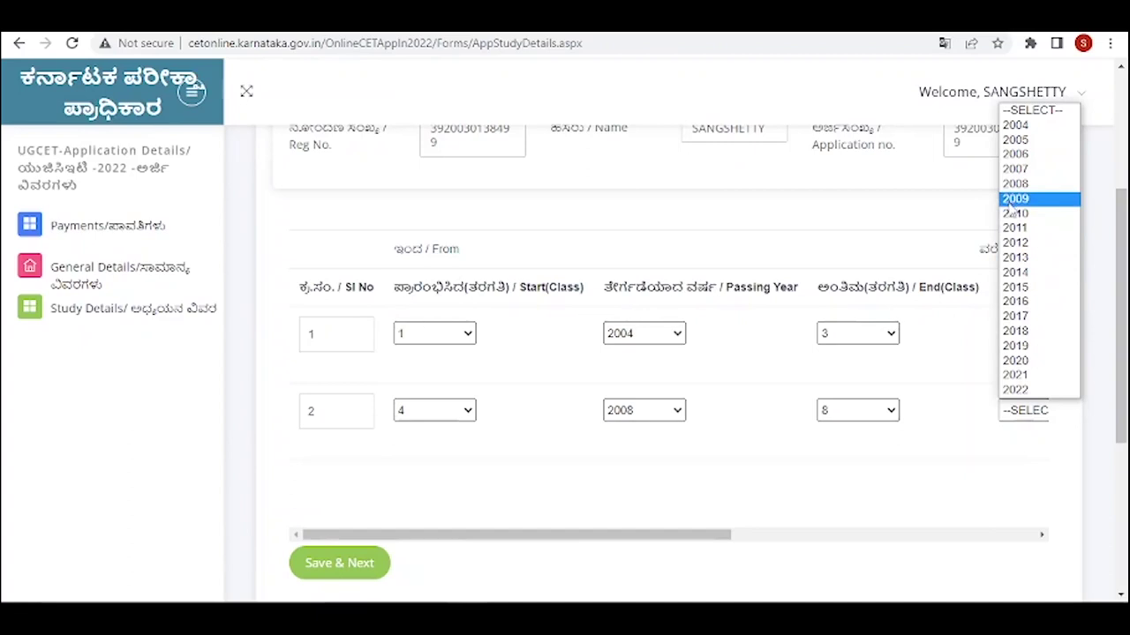
left_click(1015, 242)
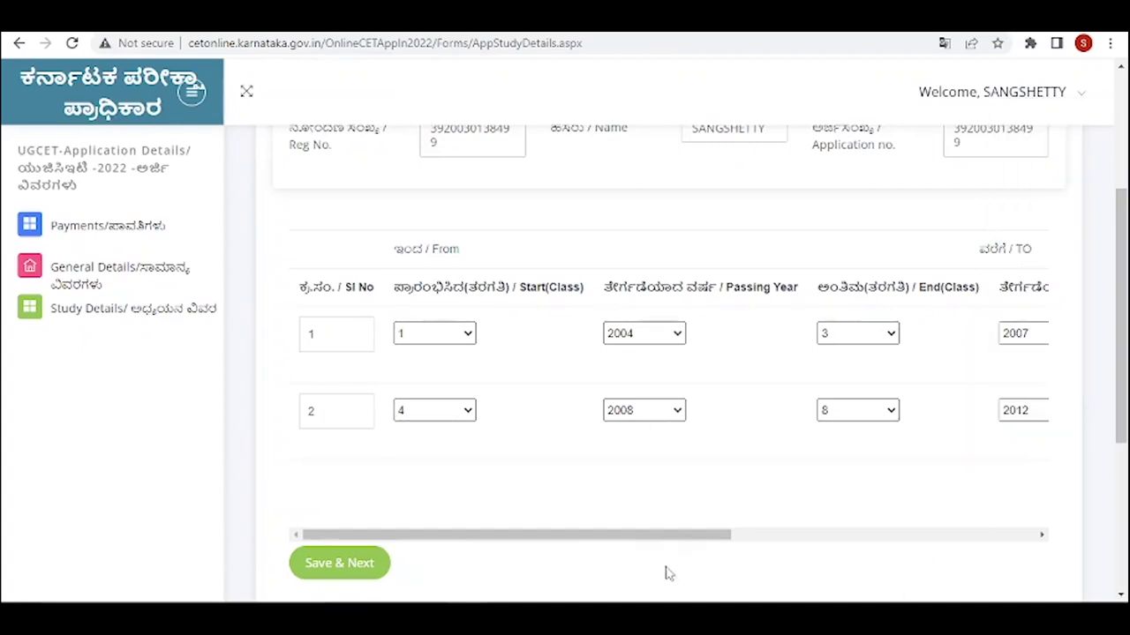
- Set row 2's school to MANGALURU district, PUTTUR taluk, named 'JZXGKJXH'
left_click_drag(671, 535, 831, 538)
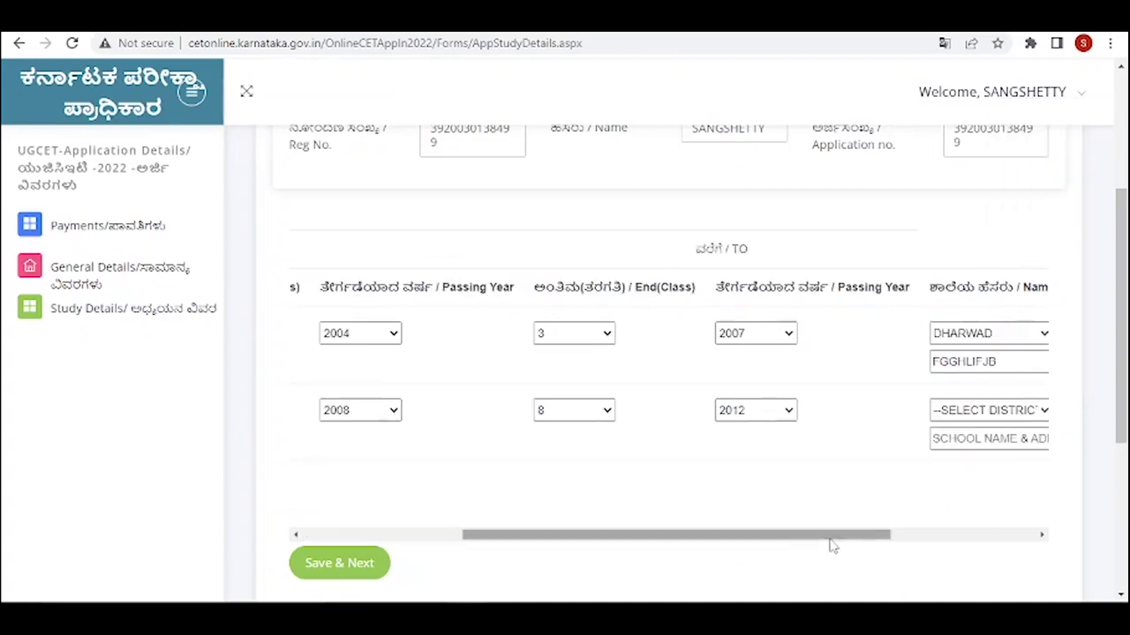
left_click(1046, 411)
left_click(998, 304)
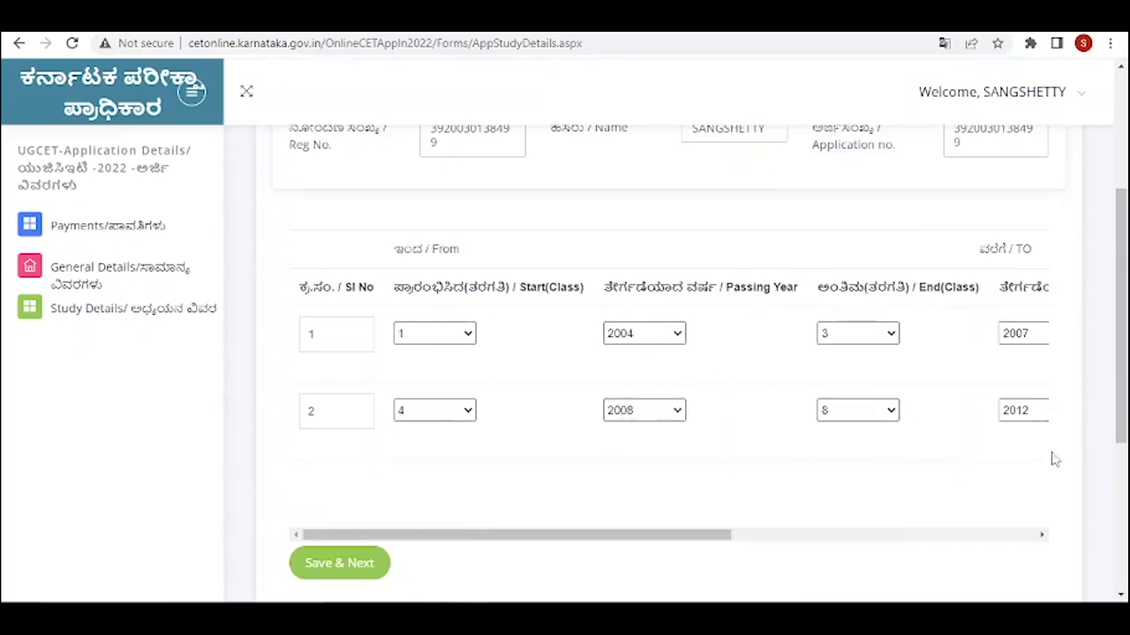
left_click_drag(694, 534, 939, 535)
left_click(1039, 415)
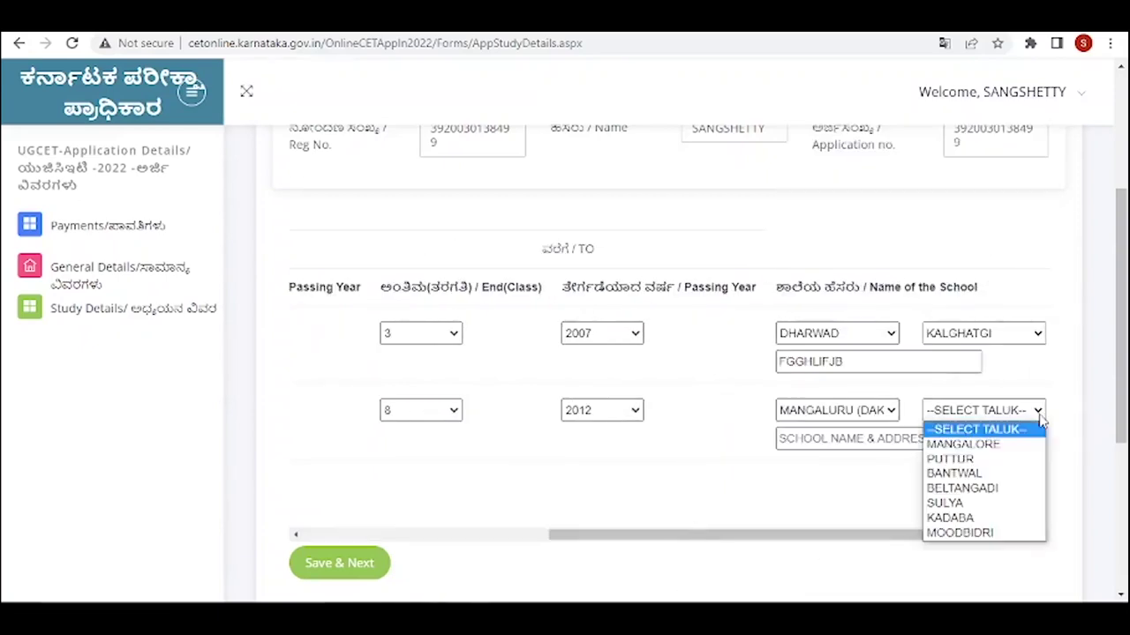
left_click(978, 458)
left_click(830, 445)
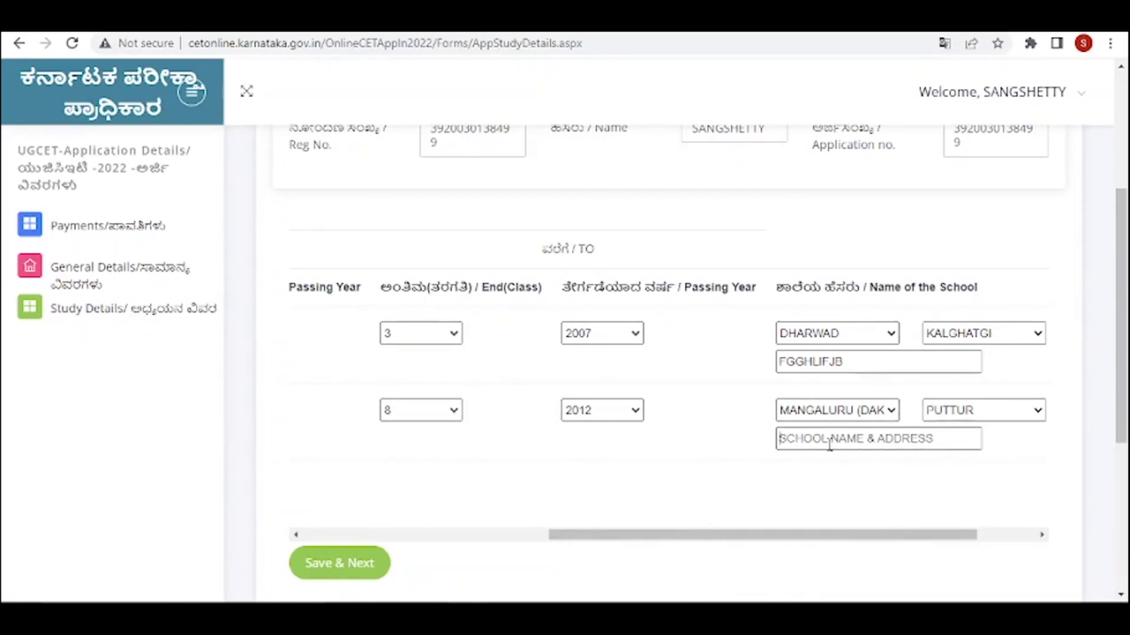
type("JZXGKJXH")
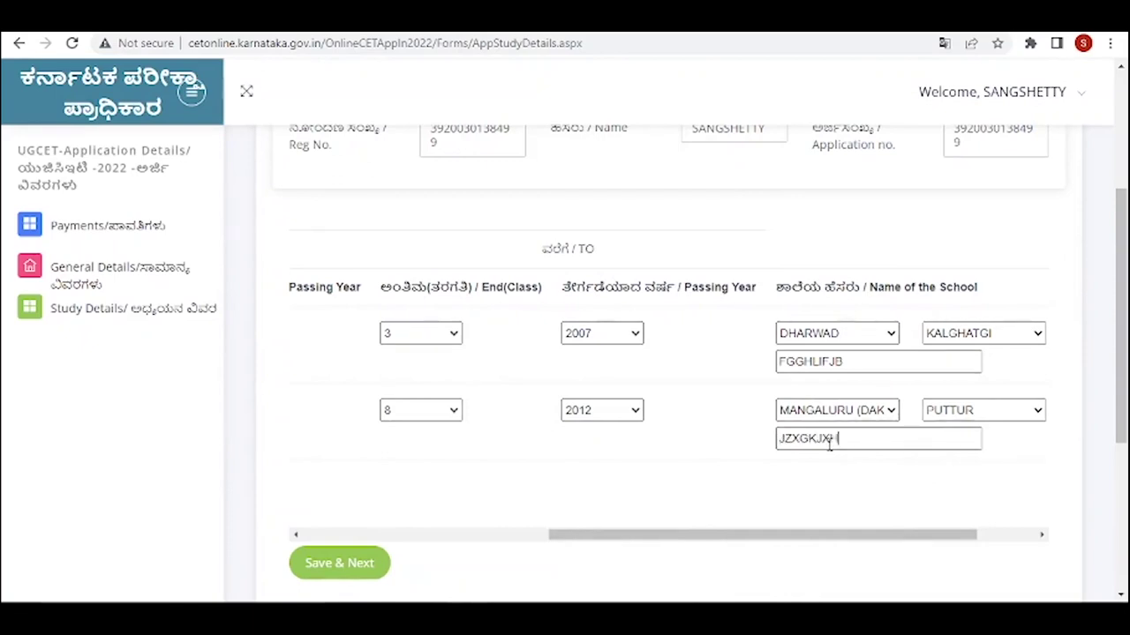
scroll(883, 415, "down", 2)
scroll(882, 415, "right", 2)
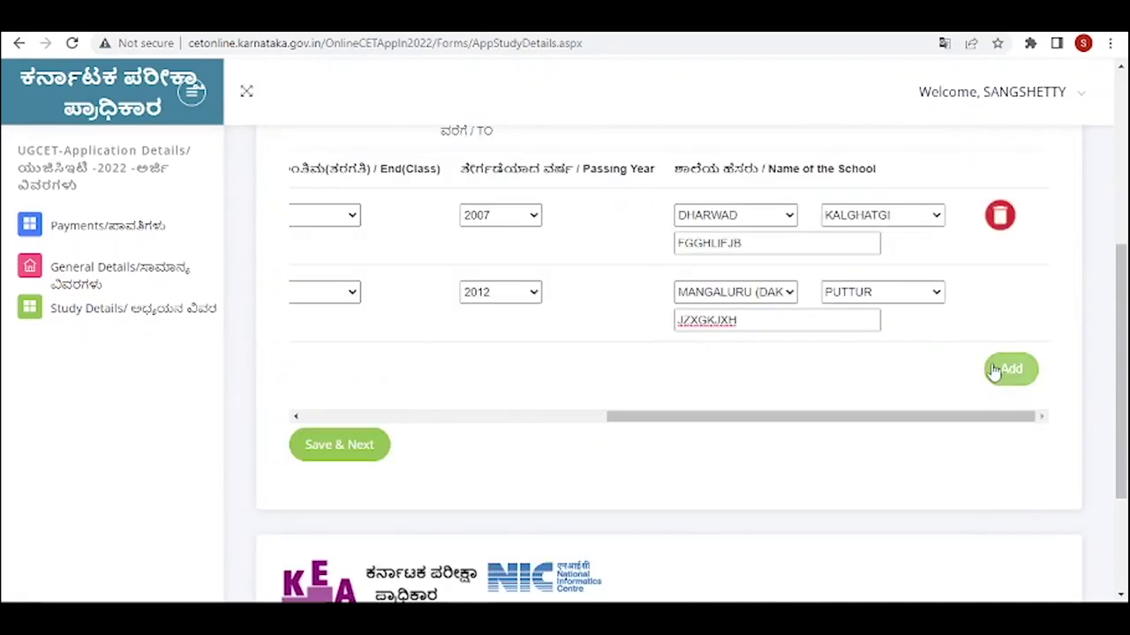
- Add study row 3 with start year 2013, end class 12 and end year 2018
left_click(994, 371)
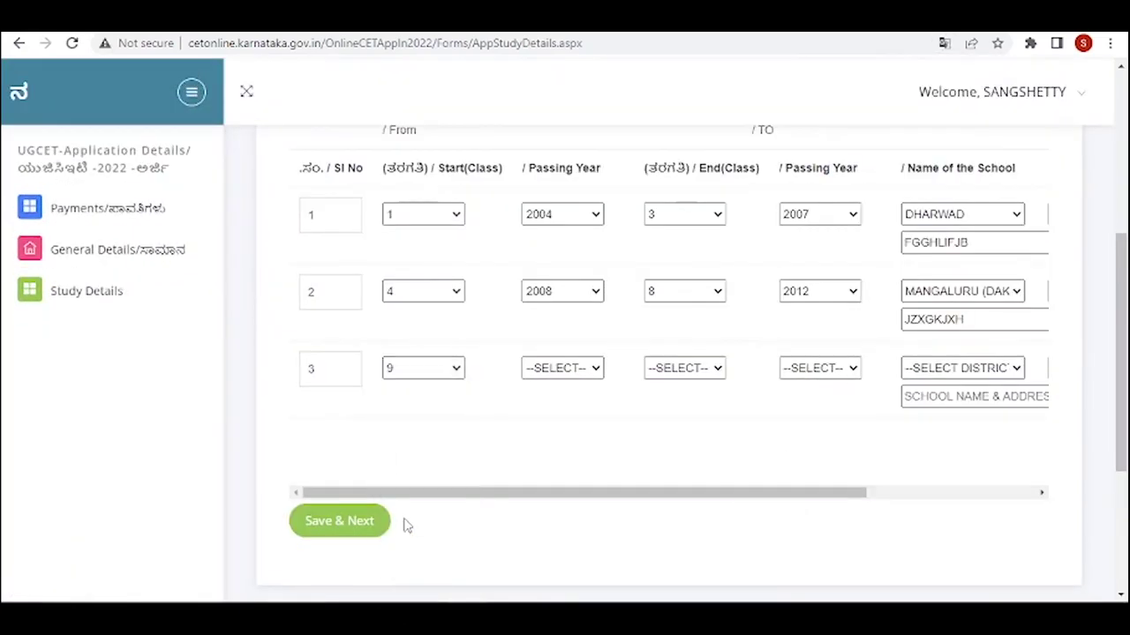
left_click(597, 369)
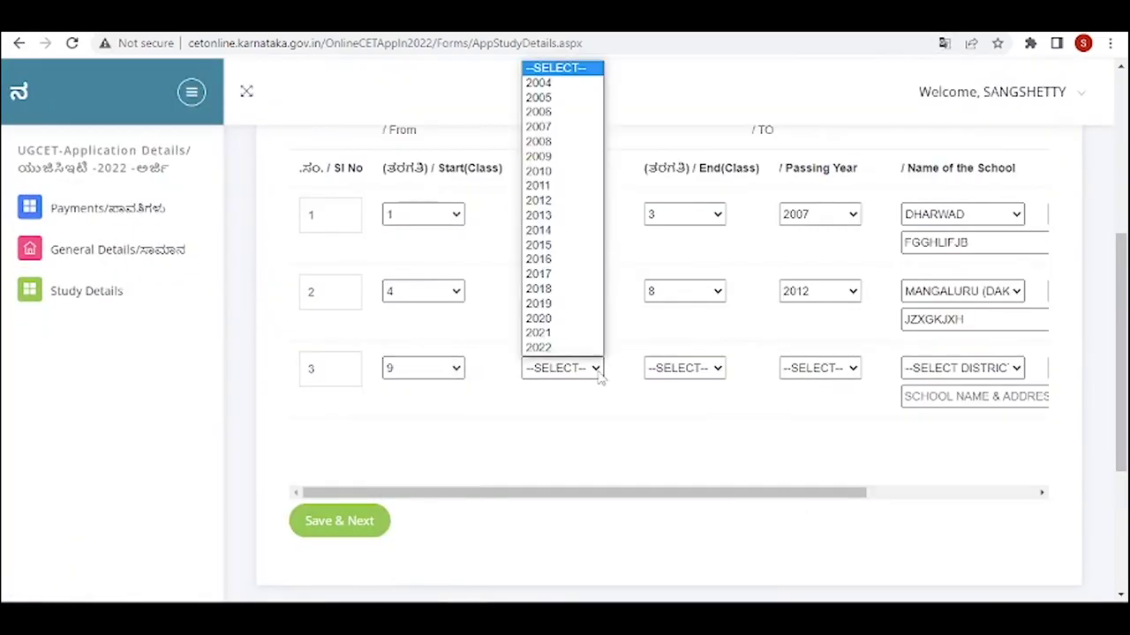
left_click(537, 215)
left_click(715, 369)
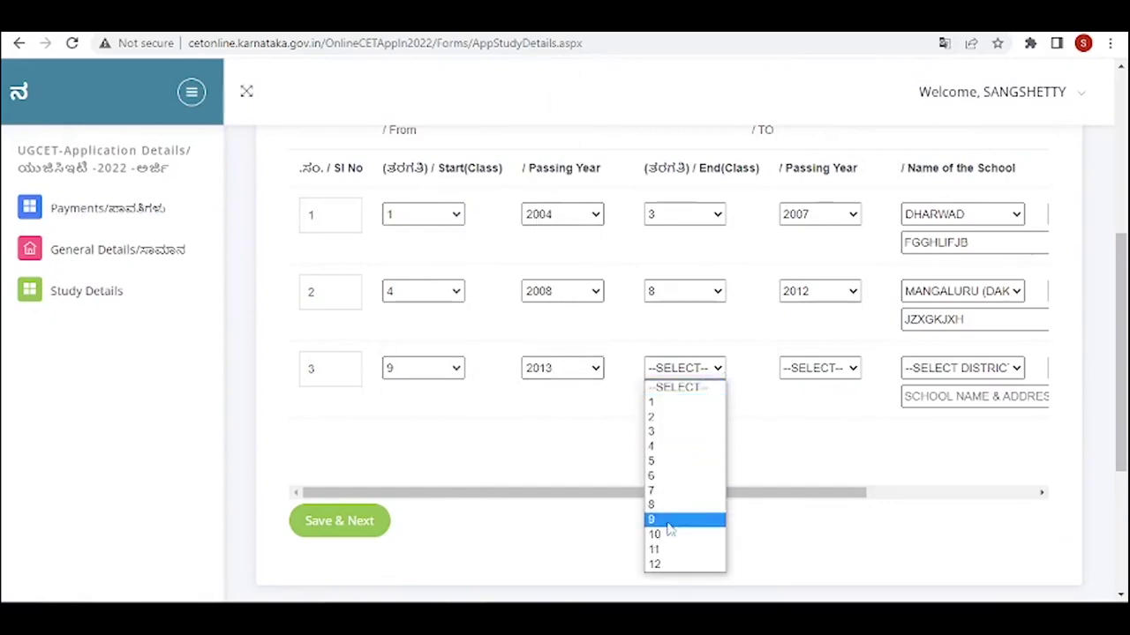
left_click(666, 565)
left_click(855, 371)
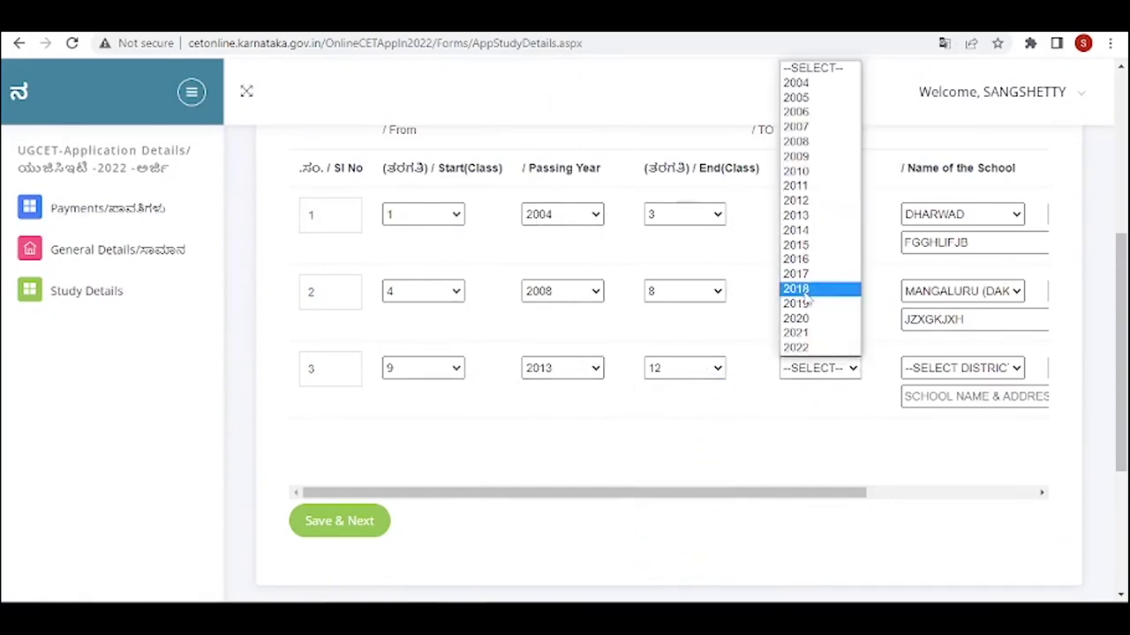
left_click(805, 276)
- Choose HAVERI as row 3's school district and save the study details
left_click(1011, 368)
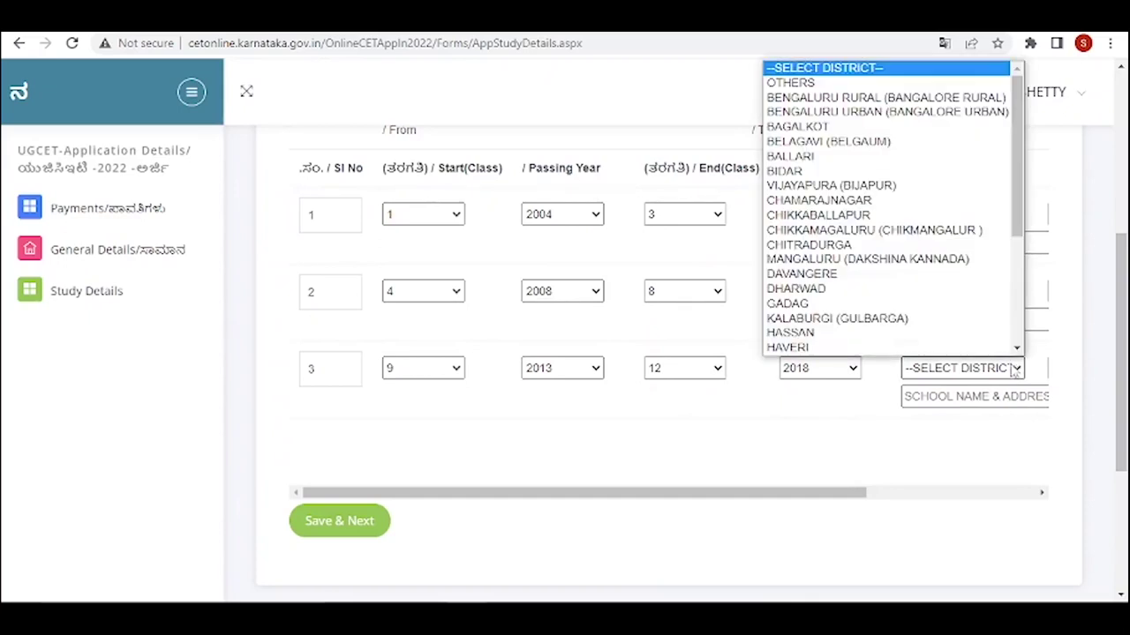
scroll(803, 315, "down", 1)
left_click(798, 318)
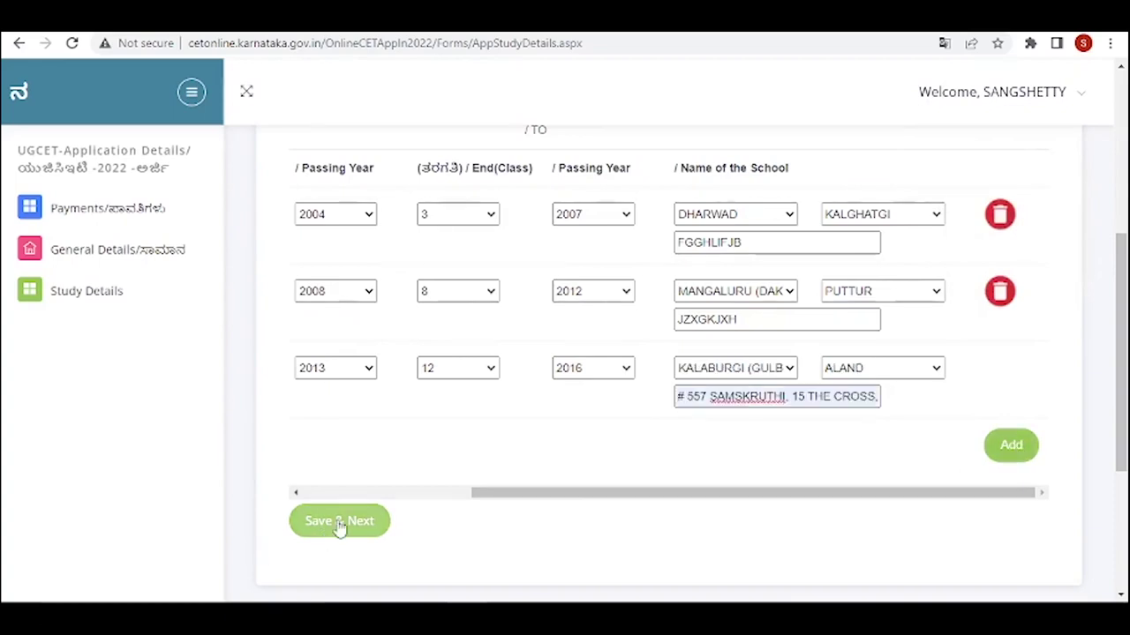
left_click(338, 525)
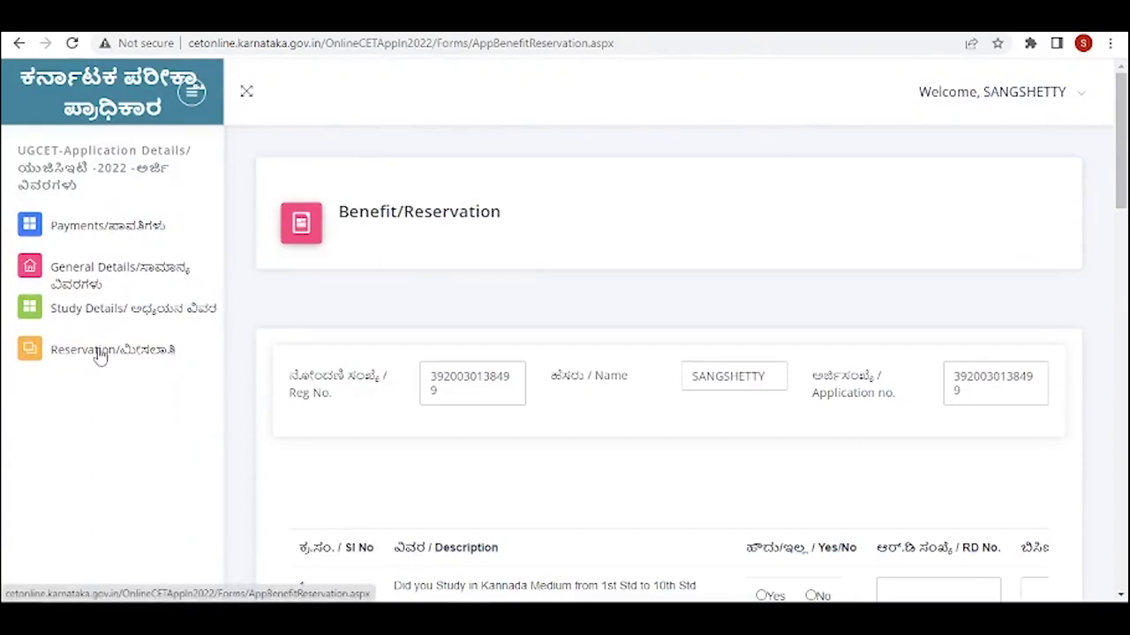
scroll(100, 355, "down", 3)
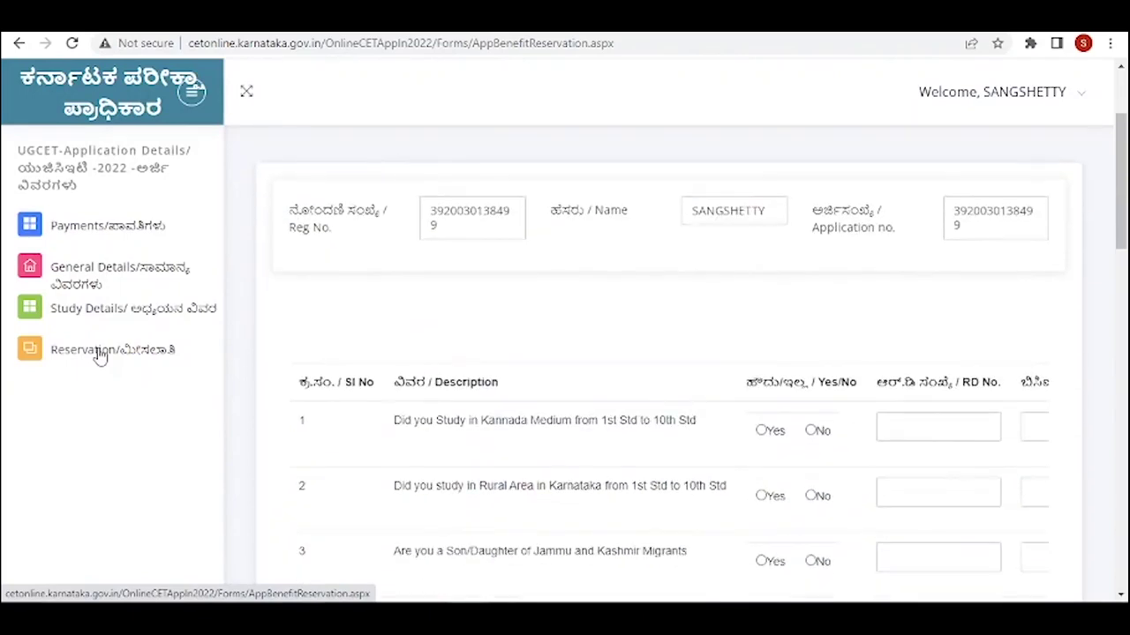
scroll(100, 355, "down", 2)
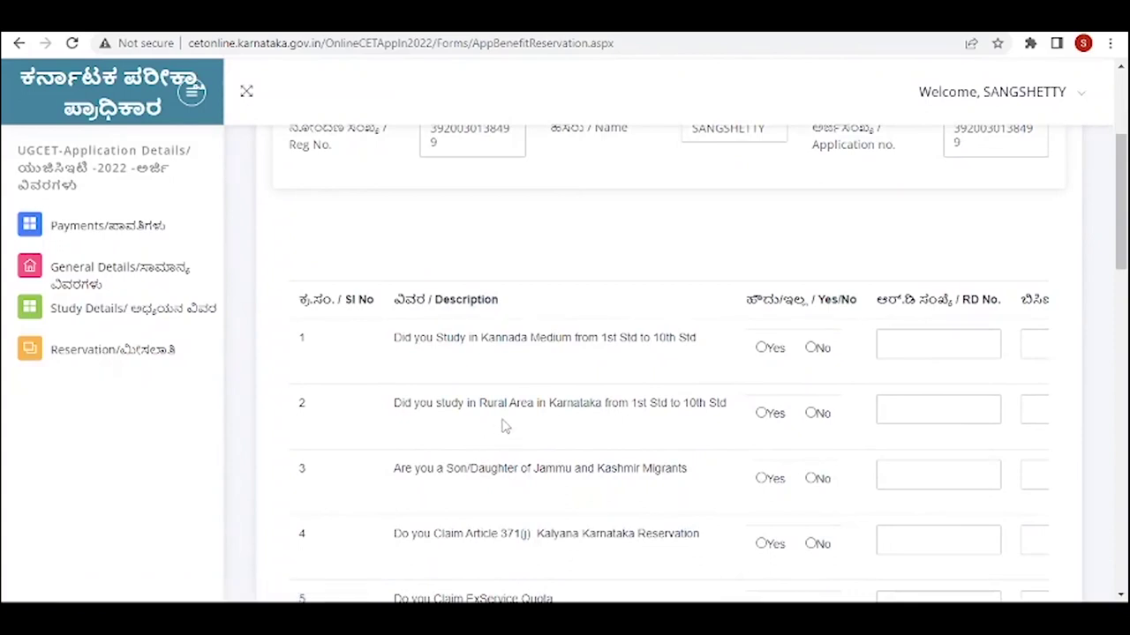
scroll(518, 503, "down", 3)
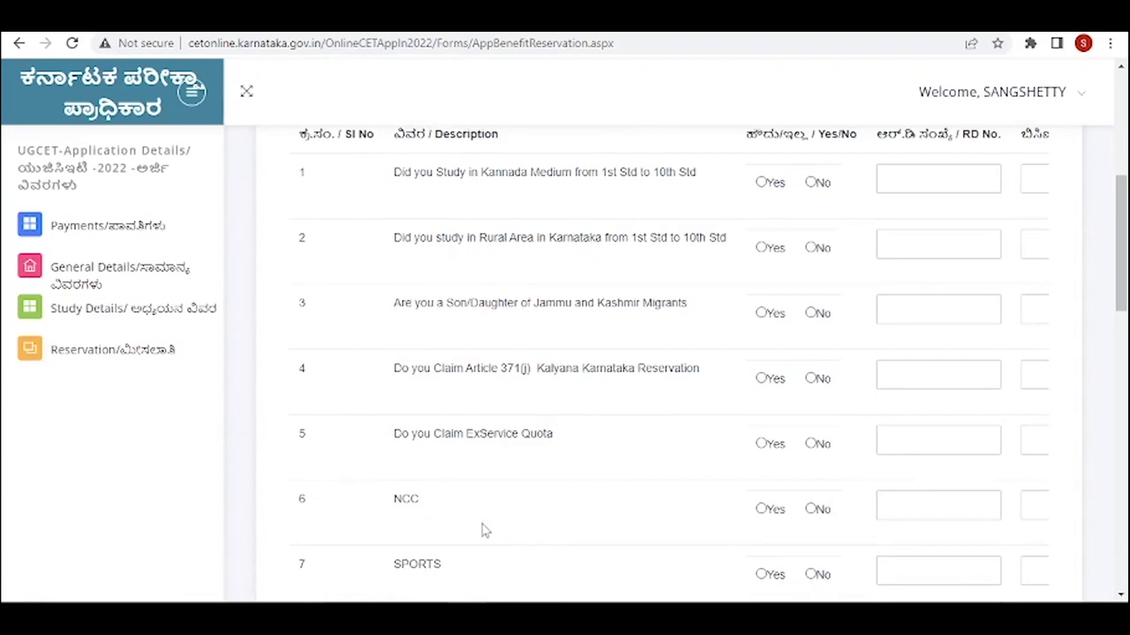
scroll(462, 521, "down", 3)
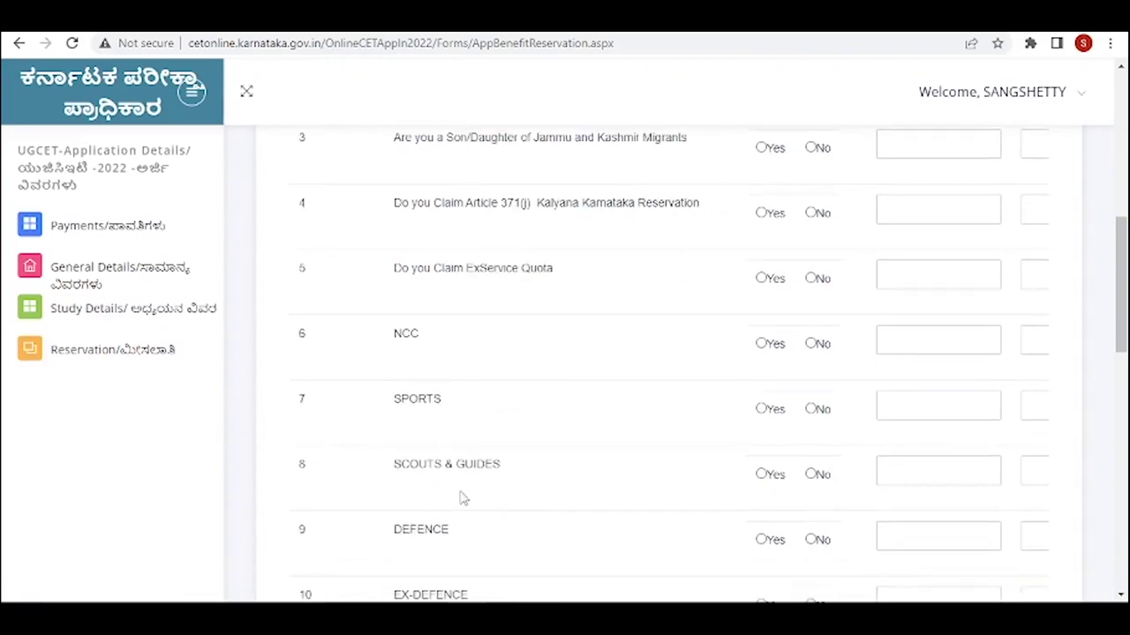
scroll(462, 565, "down", 3)
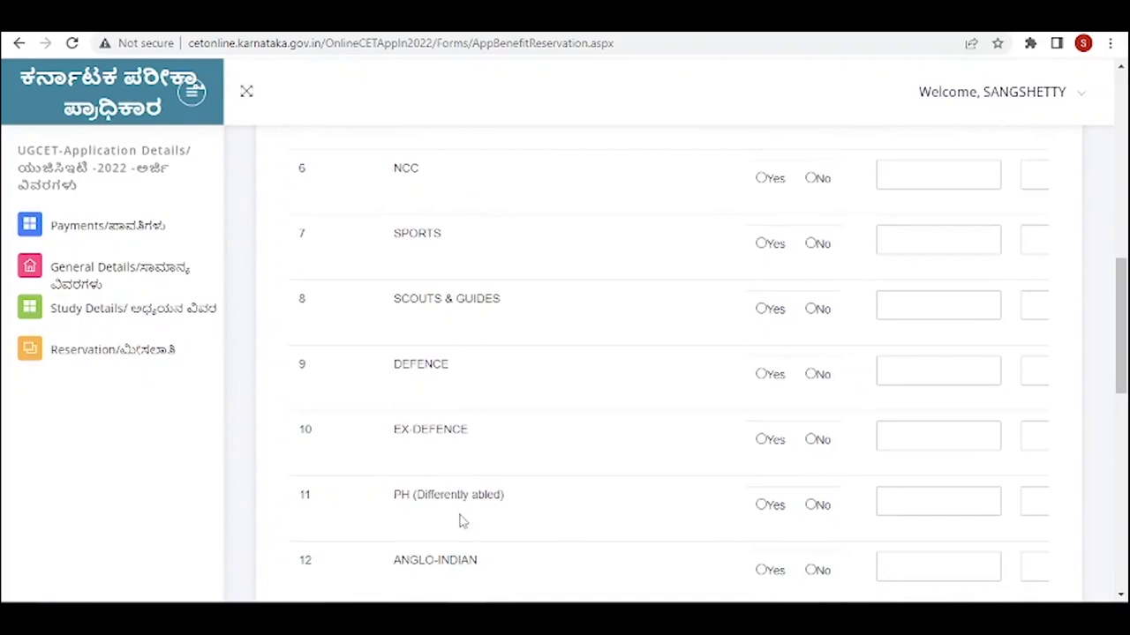
scroll(461, 565, "down", 3)
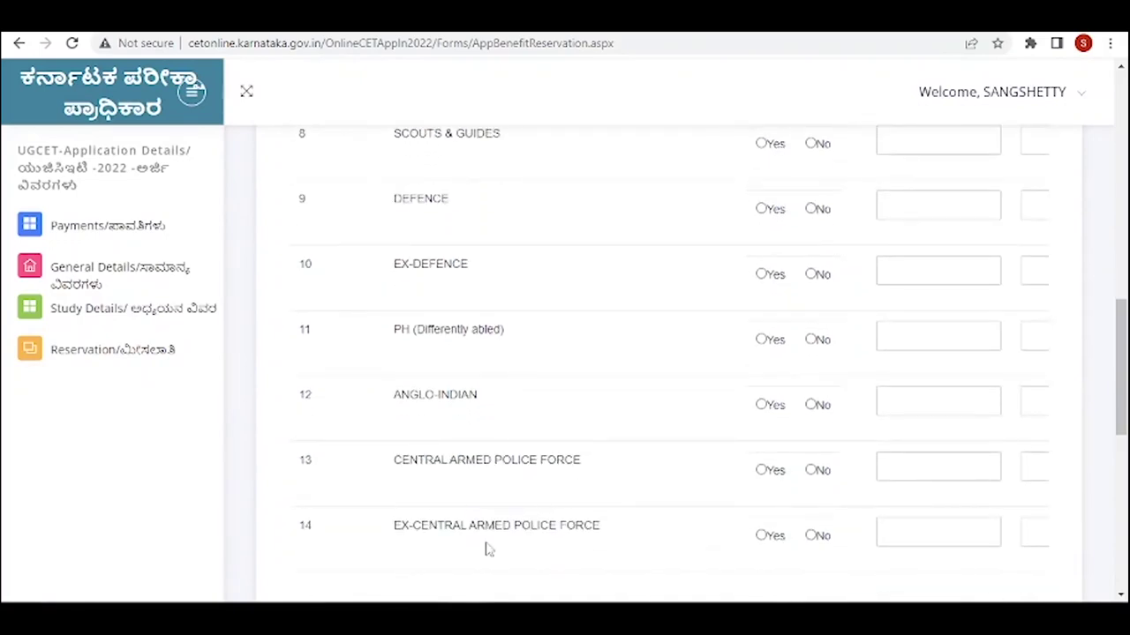
scroll(489, 549, "down", 4)
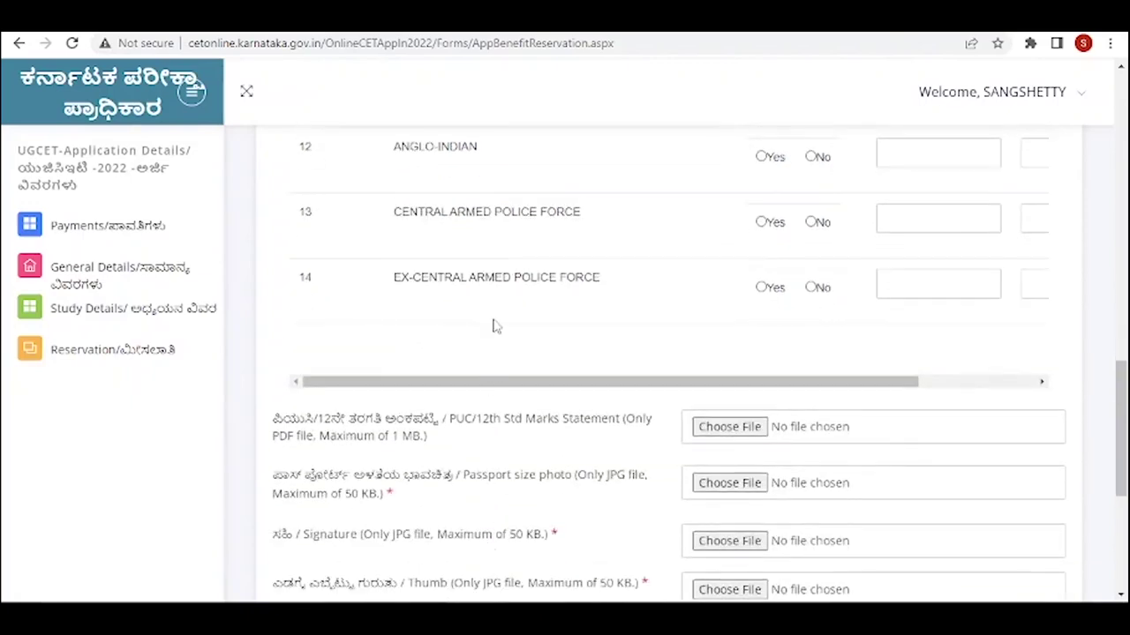
scroll(497, 329, "up", 12)
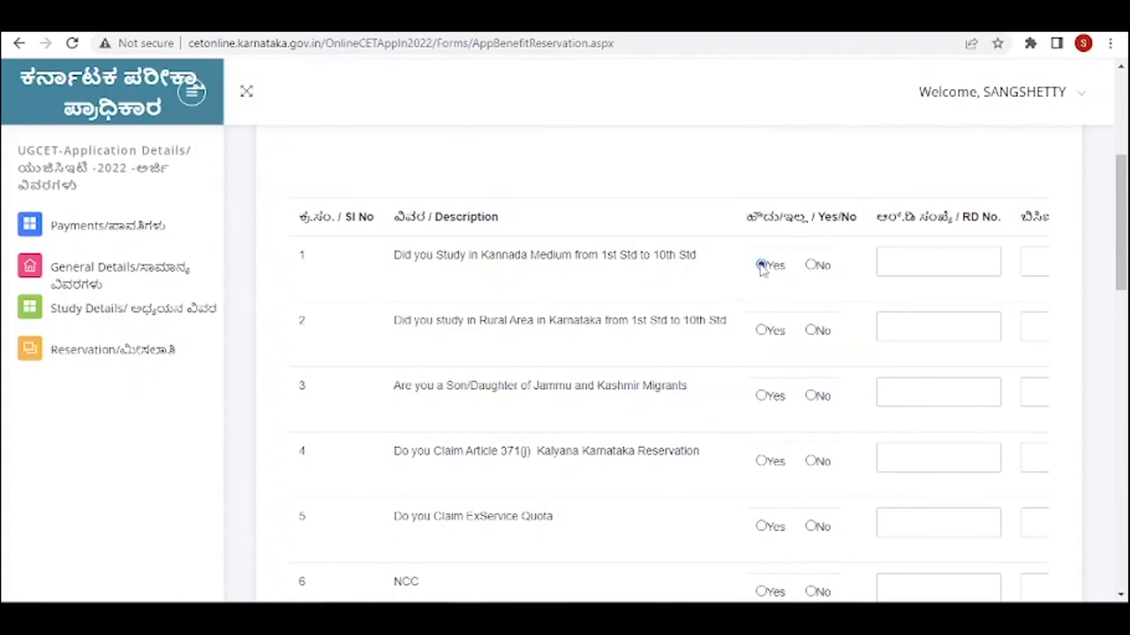
- Answer Yes to the Kannada medium and rural area study questions
left_click(761, 266)
left_click(816, 265)
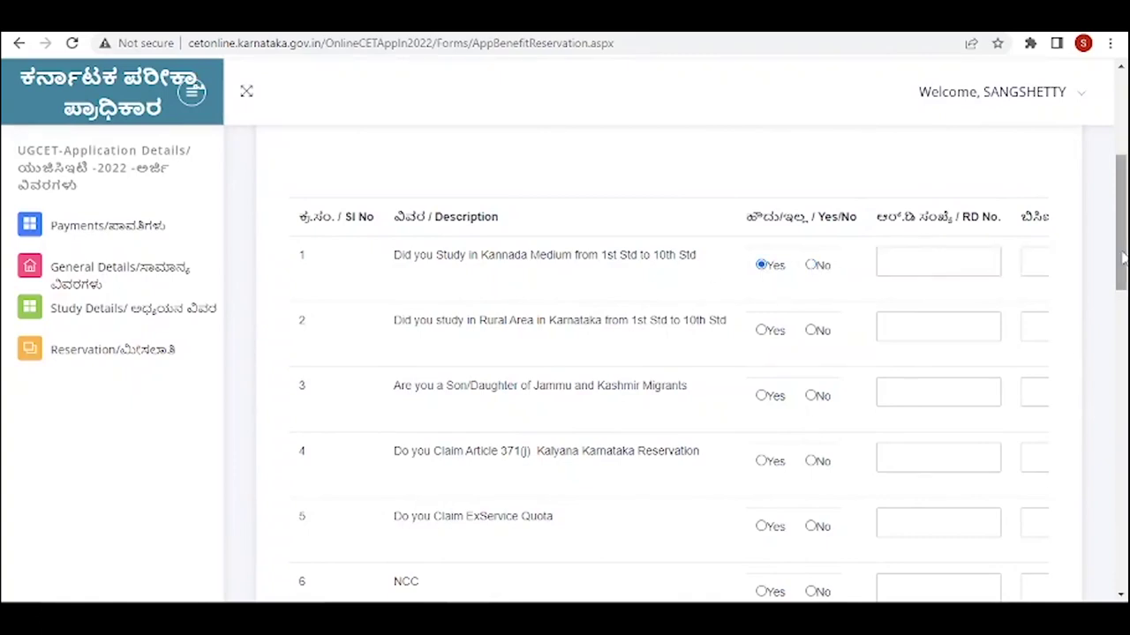
scroll(1122, 258, "down", 1)
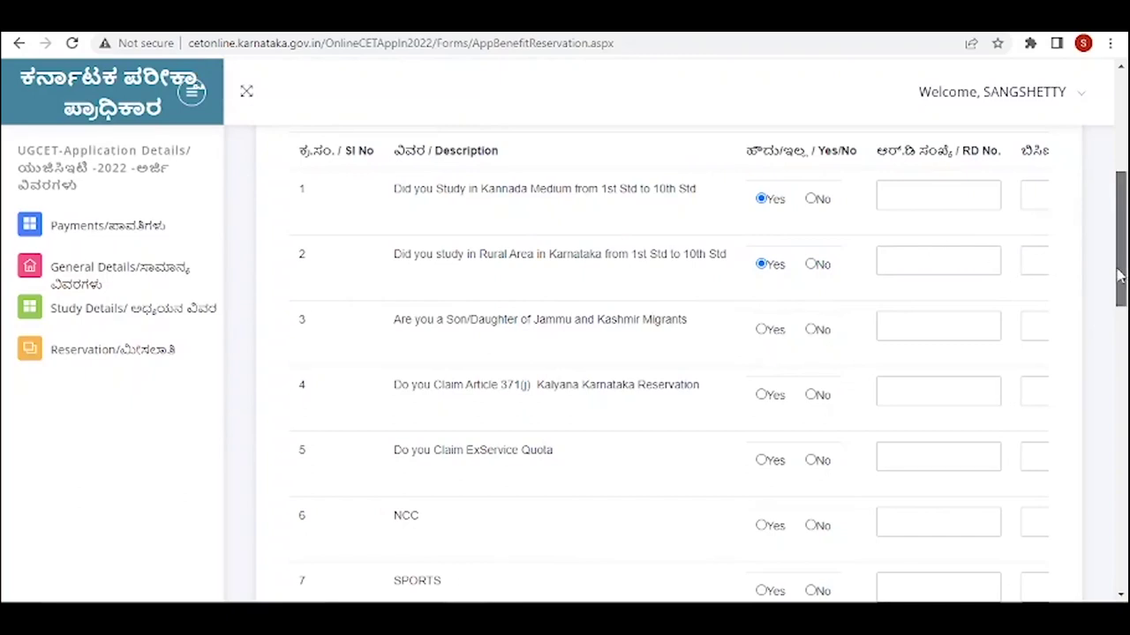
- Answer Yes to Article 371(j) and SPORTS, and No to ExService Quota
left_click_drag(1120, 257, 1105, 315)
left_click(759, 205)
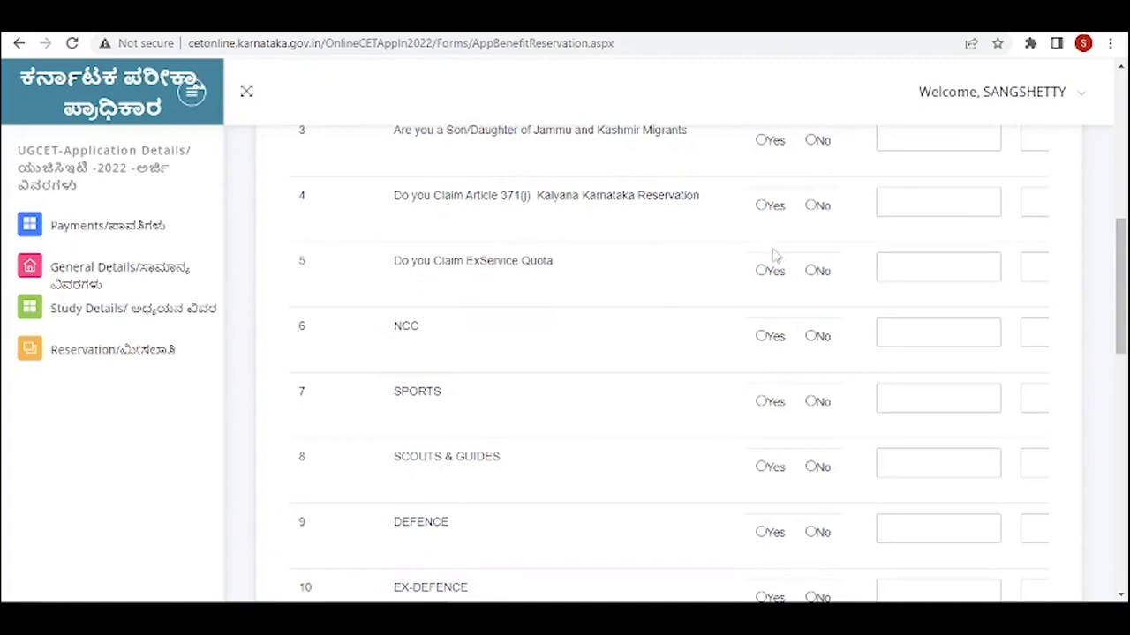
left_click(811, 271)
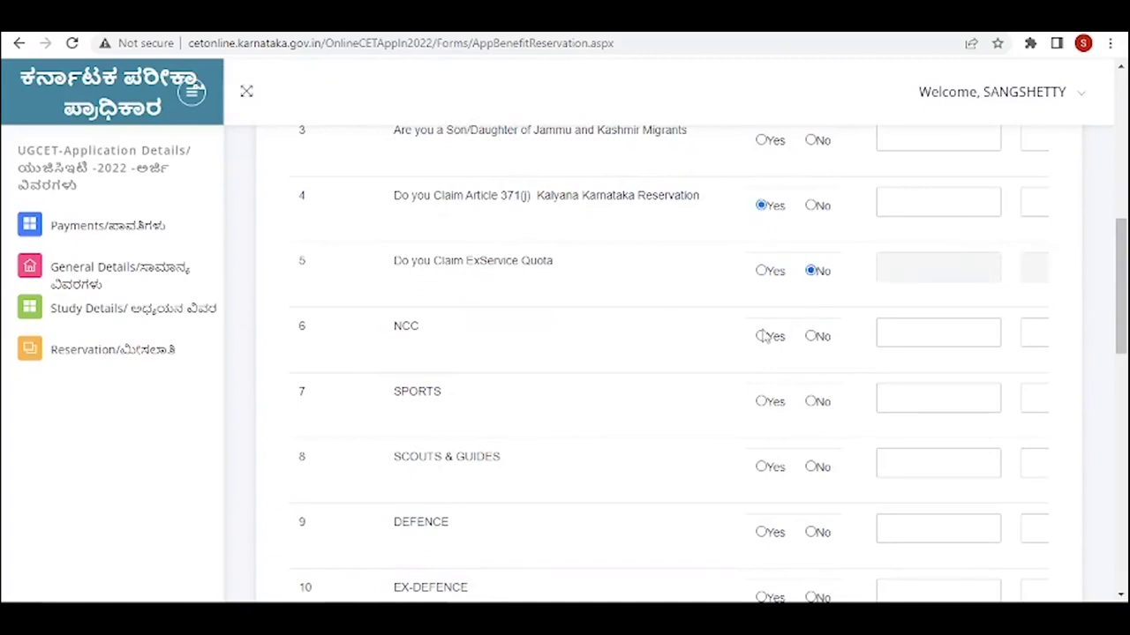
left_click(761, 402)
scroll(765, 424, "down", 3)
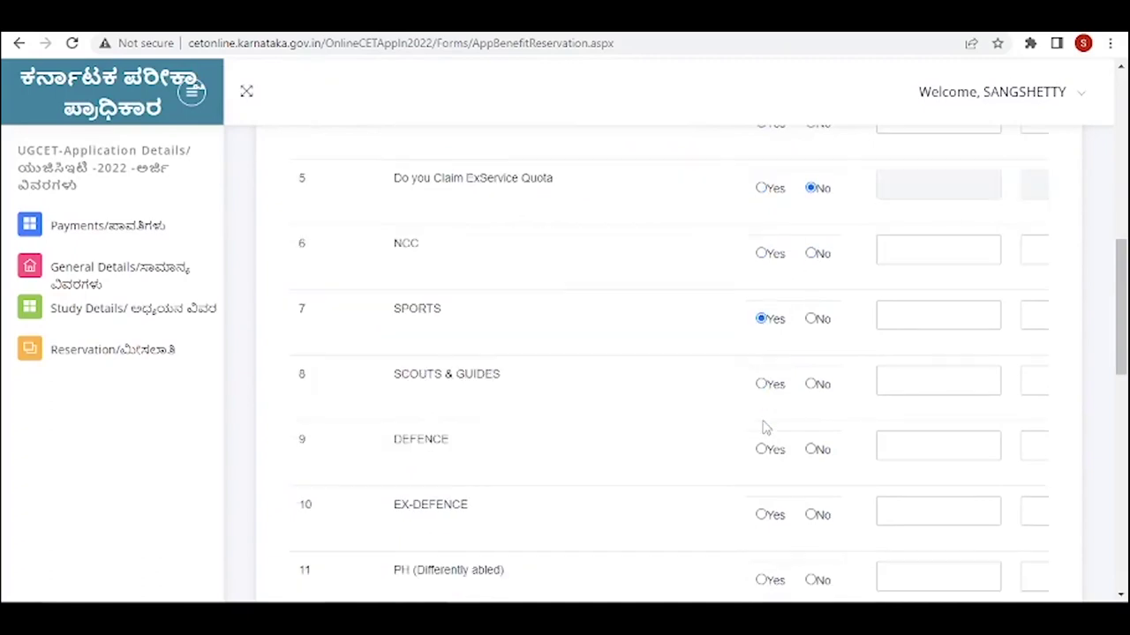
scroll(765, 427, "down", 3)
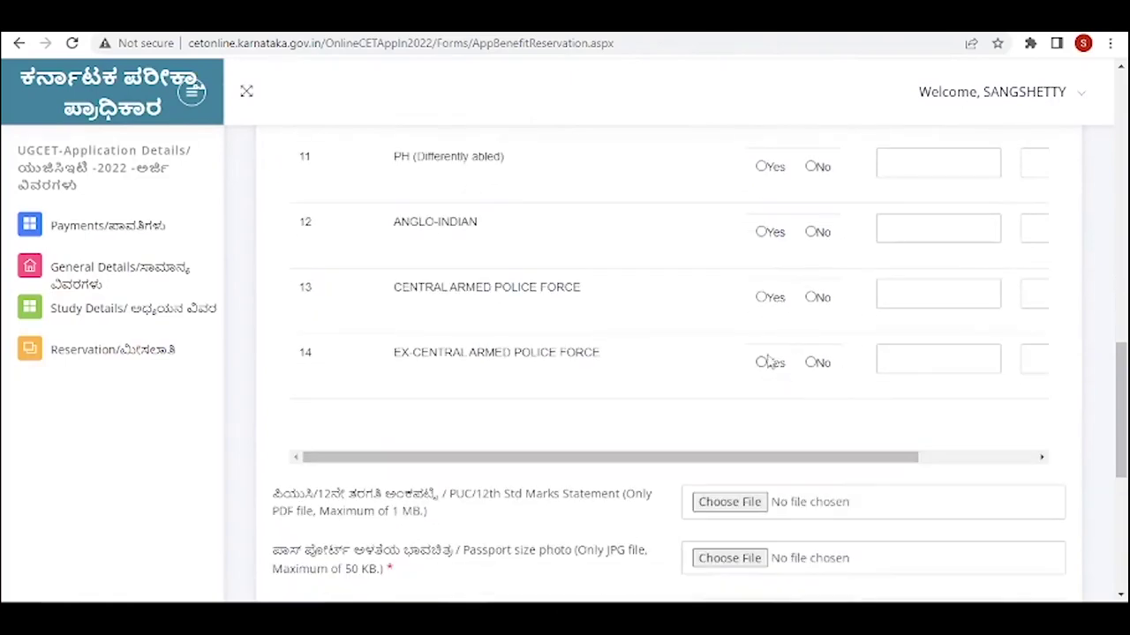
scroll(817, 361, "down", 2)
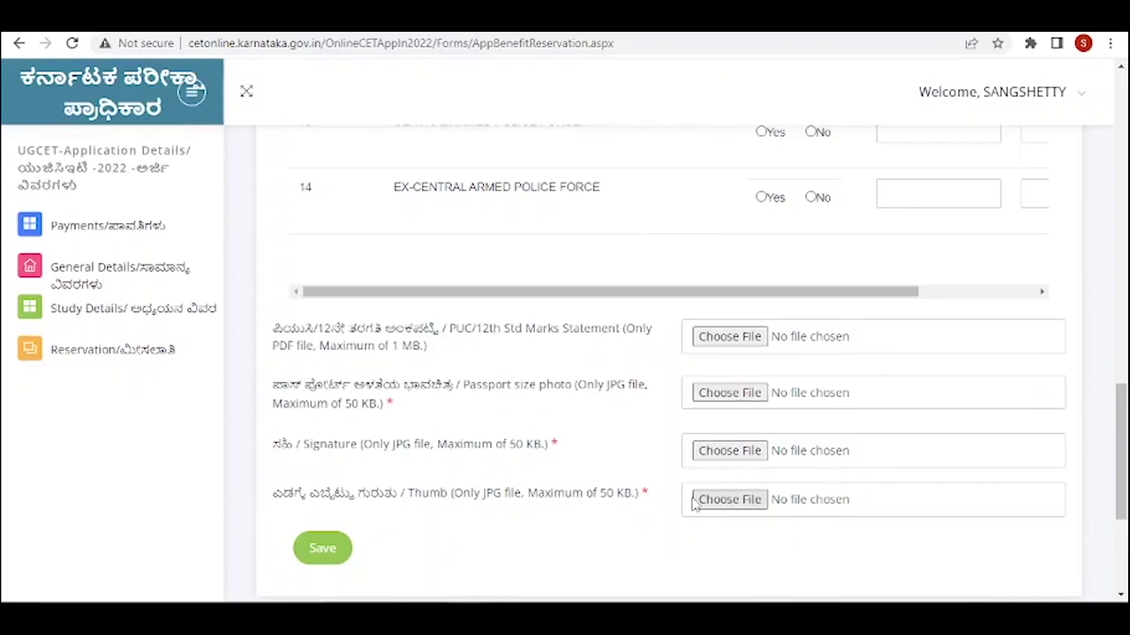
- Attempt to save the reservation form and dismiss the unanswered Jammu and Kashmir Migrants warning
scroll(744, 510, "down", 3)
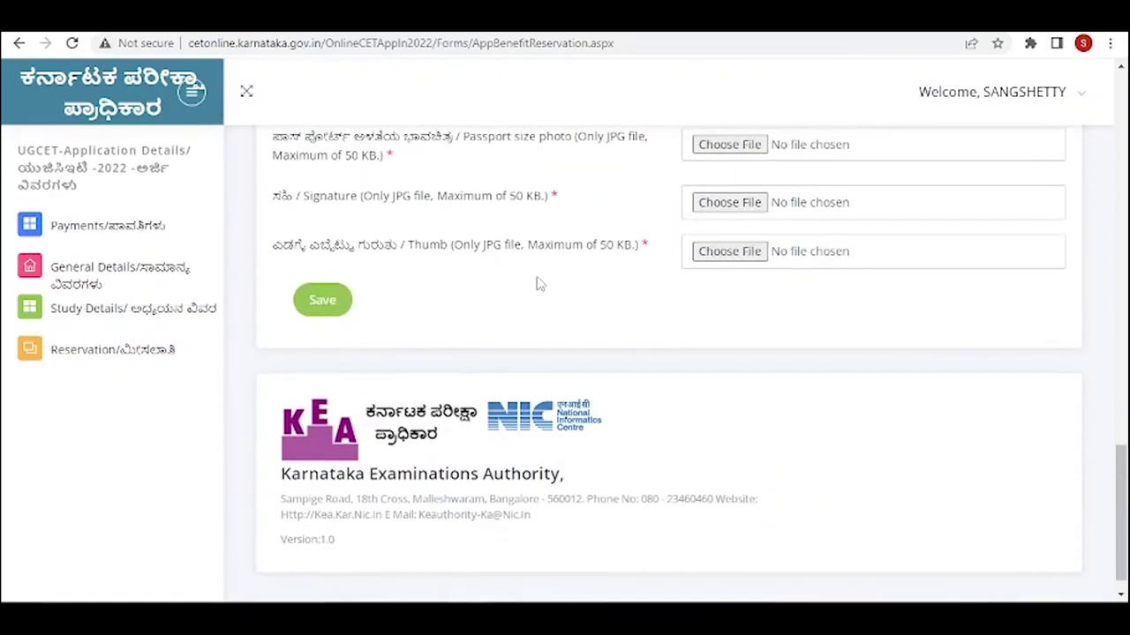
scroll(540, 284, "up", 3)
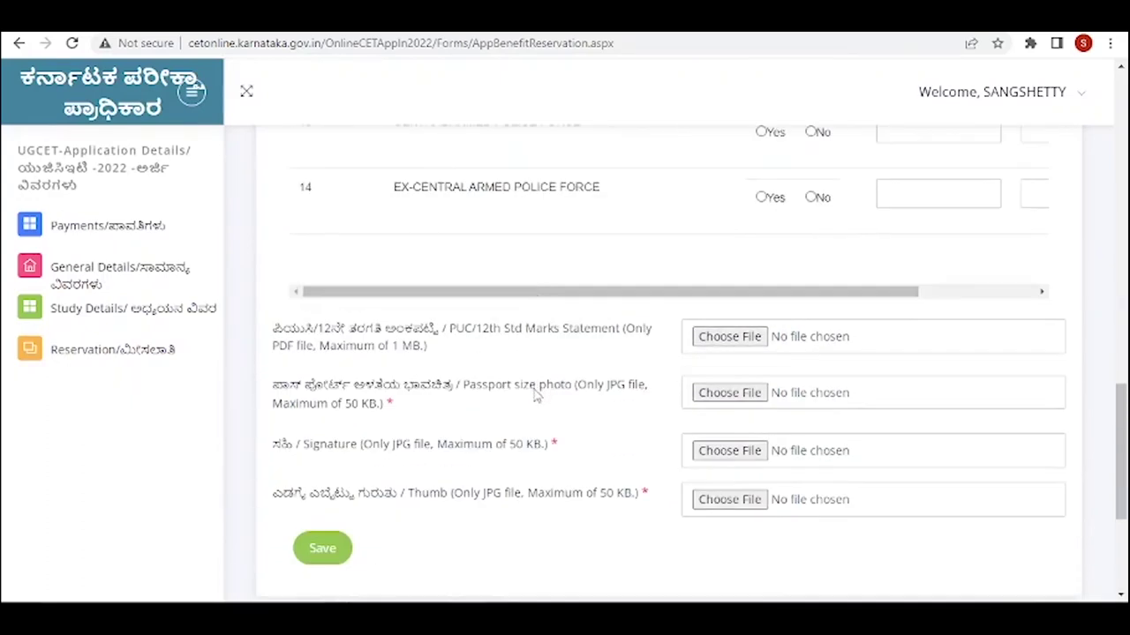
scroll(536, 396, "down", 3)
left_click(320, 299)
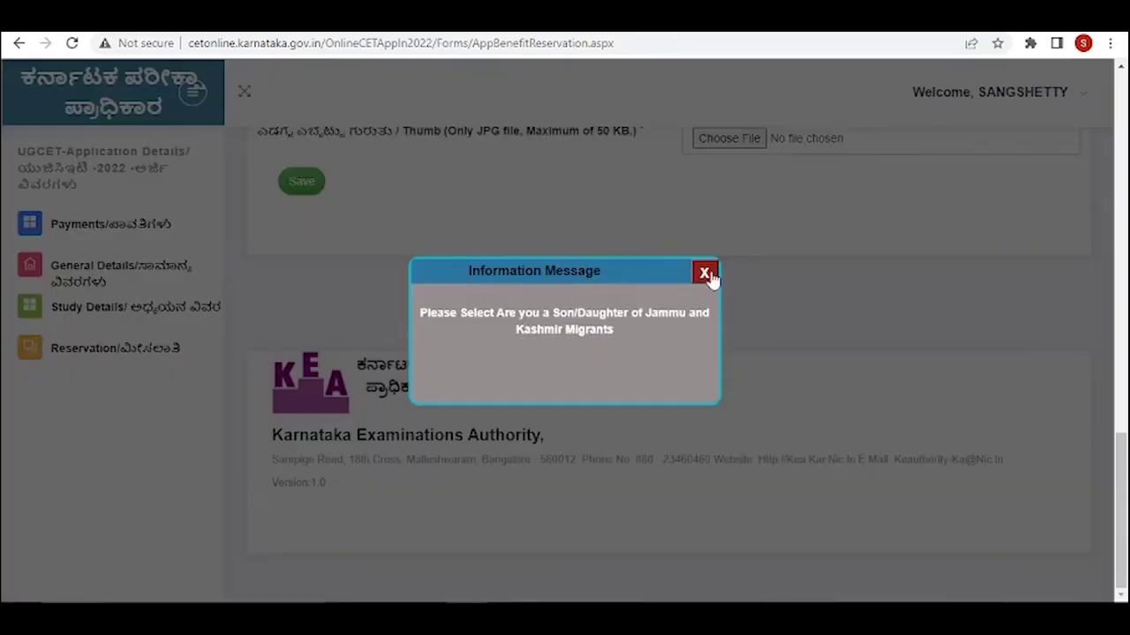
left_click(706, 274)
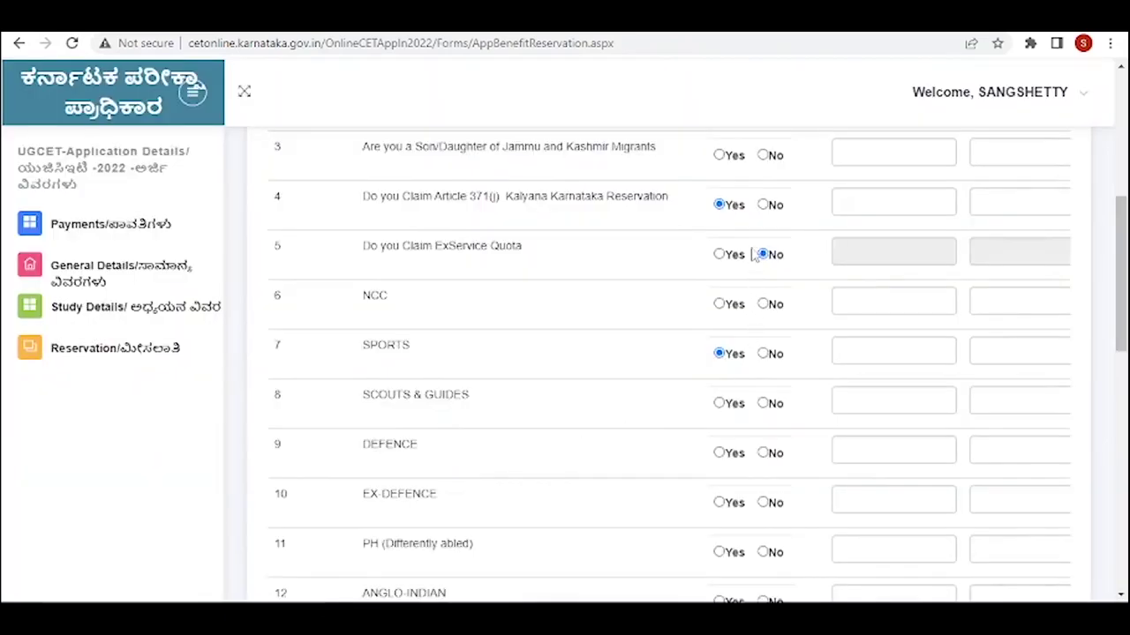
- Answer No to the Jammu and Kashmir Migrants, NCC, DEFENCE and EX-DEFENCE questions
scroll(686, 255, "up", 1)
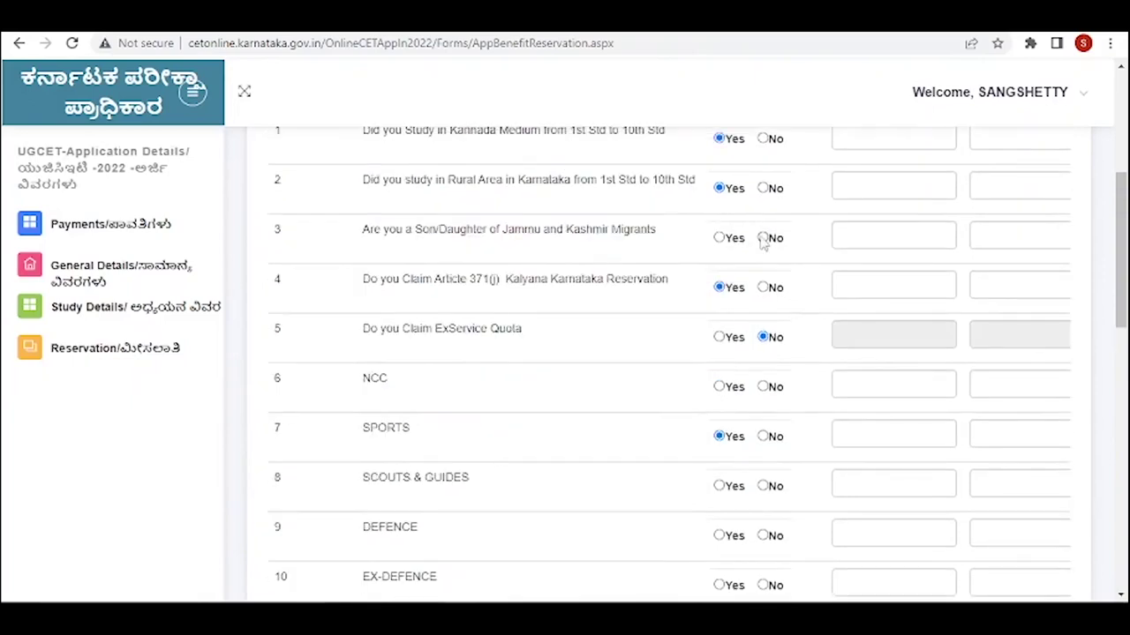
left_click(764, 239)
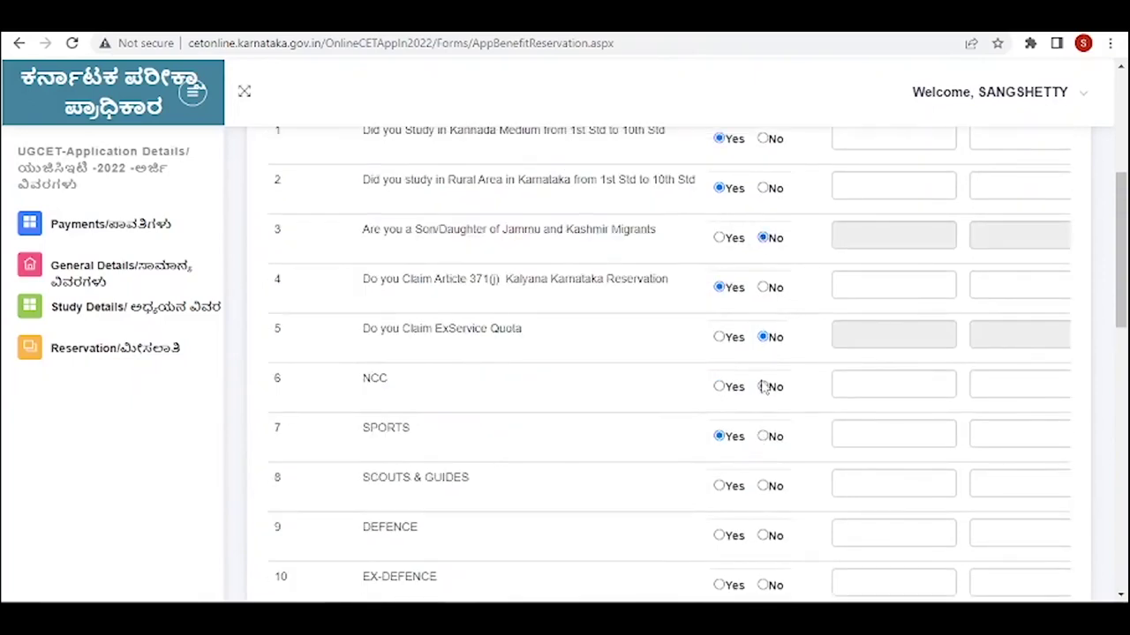
left_click(763, 387)
scroll(764, 388, "down", 2)
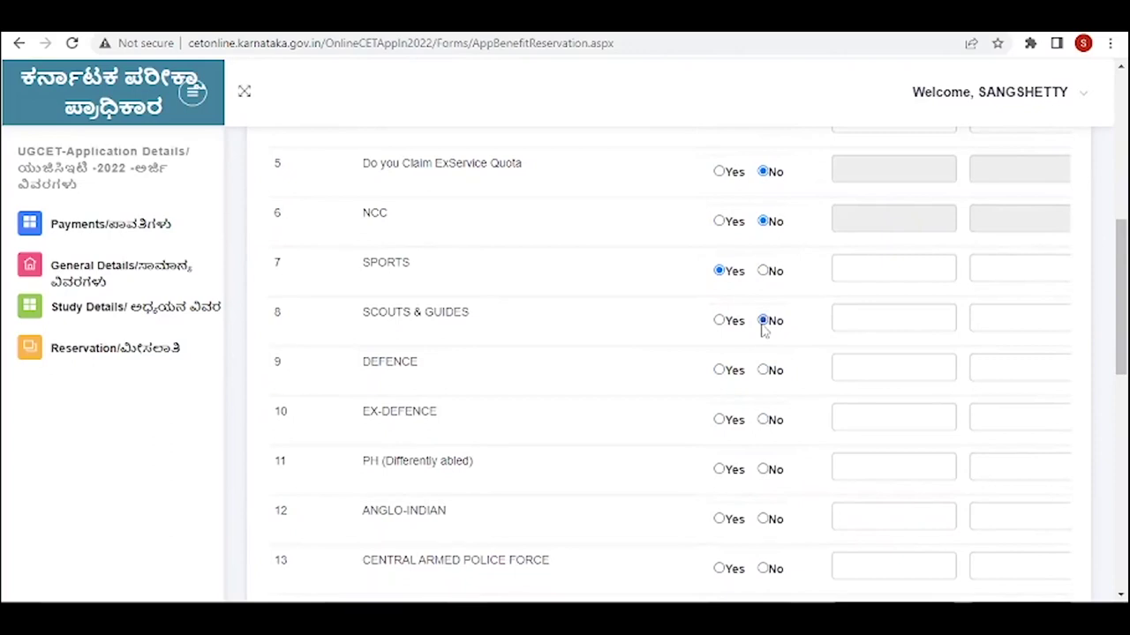
left_click(763, 371)
left_click(763, 420)
scroll(766, 431, "down", 4)
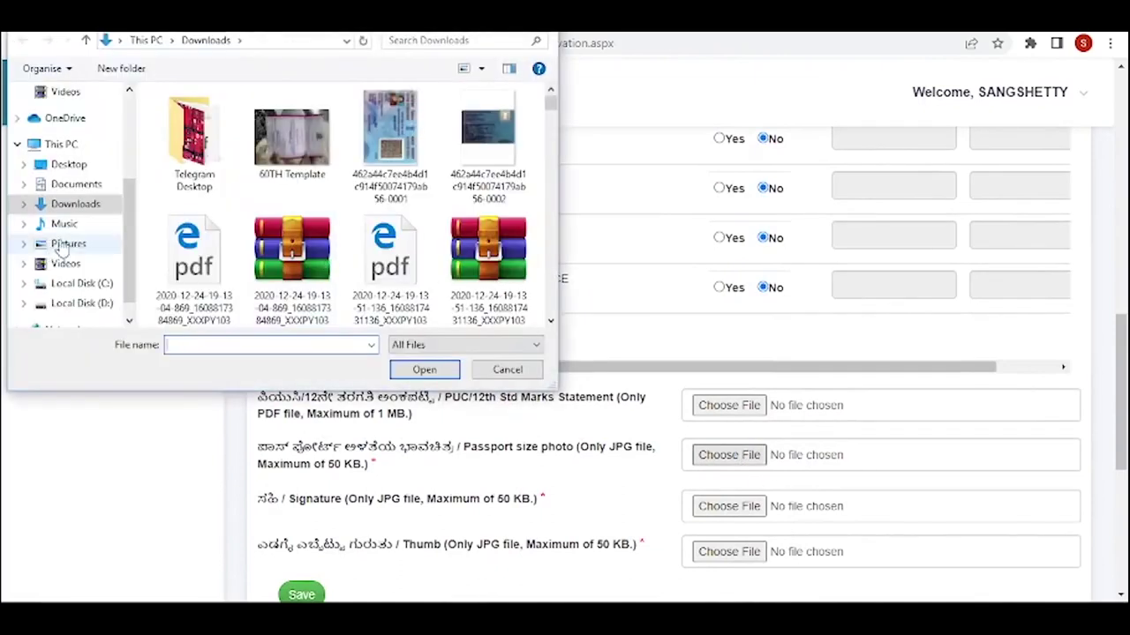
- Upload the JPG as the passport size photo and save the reservation form
left_click(63, 244)
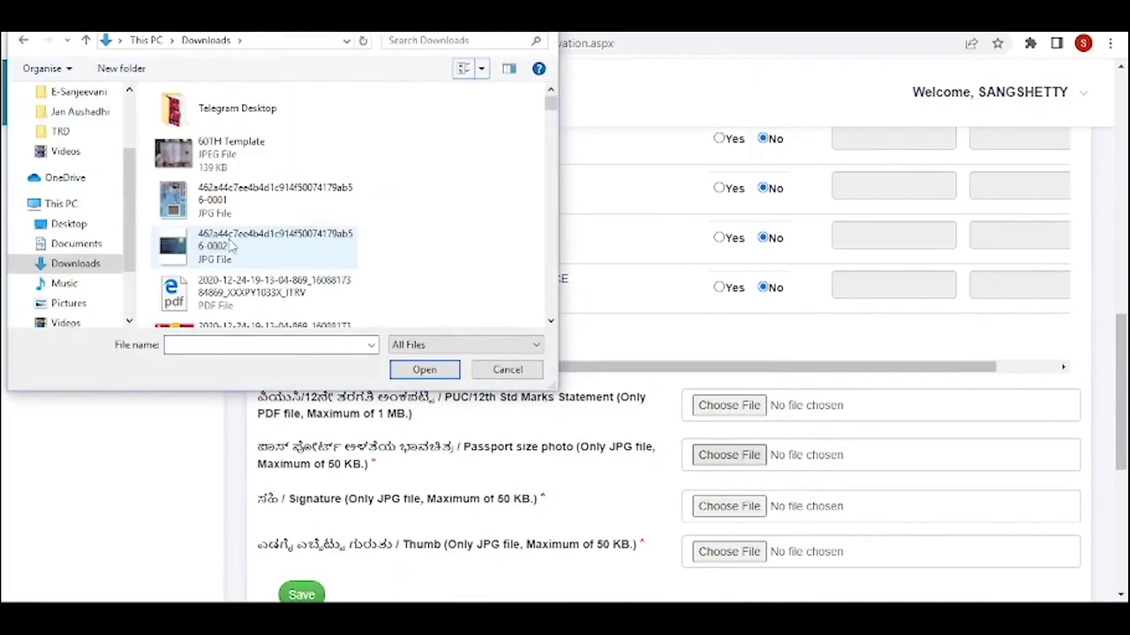
double_click(230, 247)
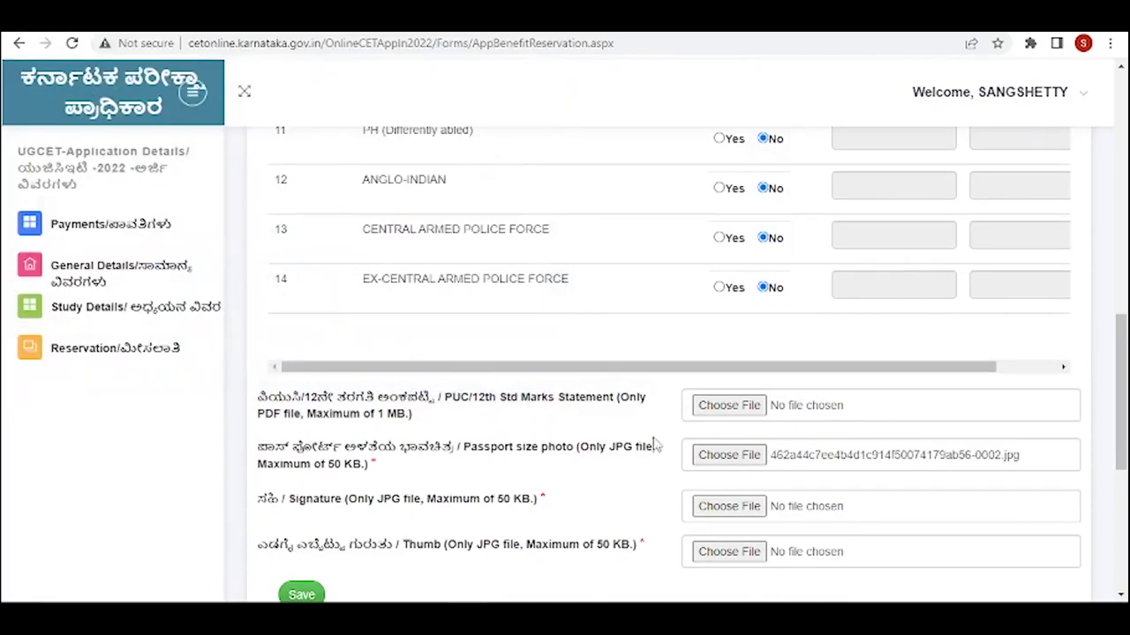
scroll(442, 512, "down", 1)
left_click(301, 514)
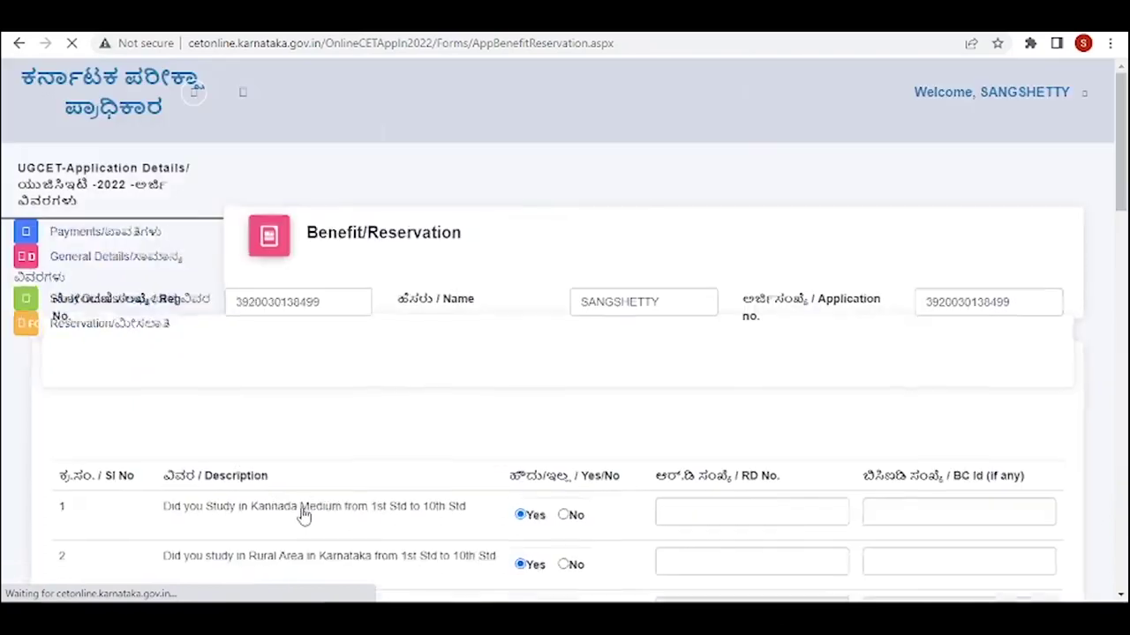
left_click(709, 137)
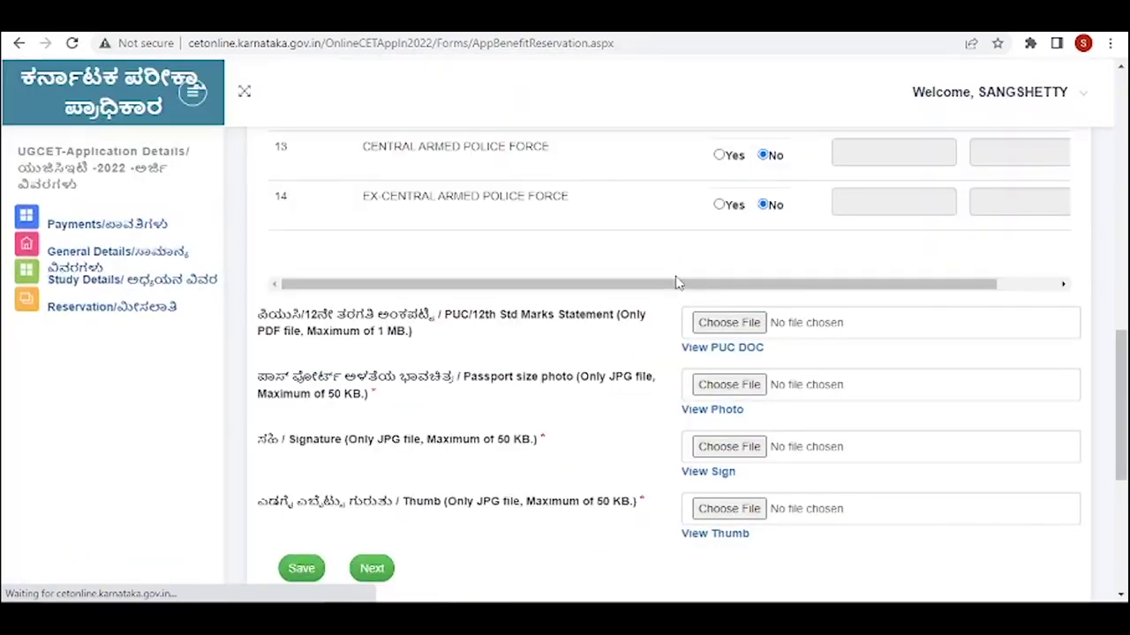
- Preview the uploaded passport photo and close the preview
scroll(711, 389, "down", 1)
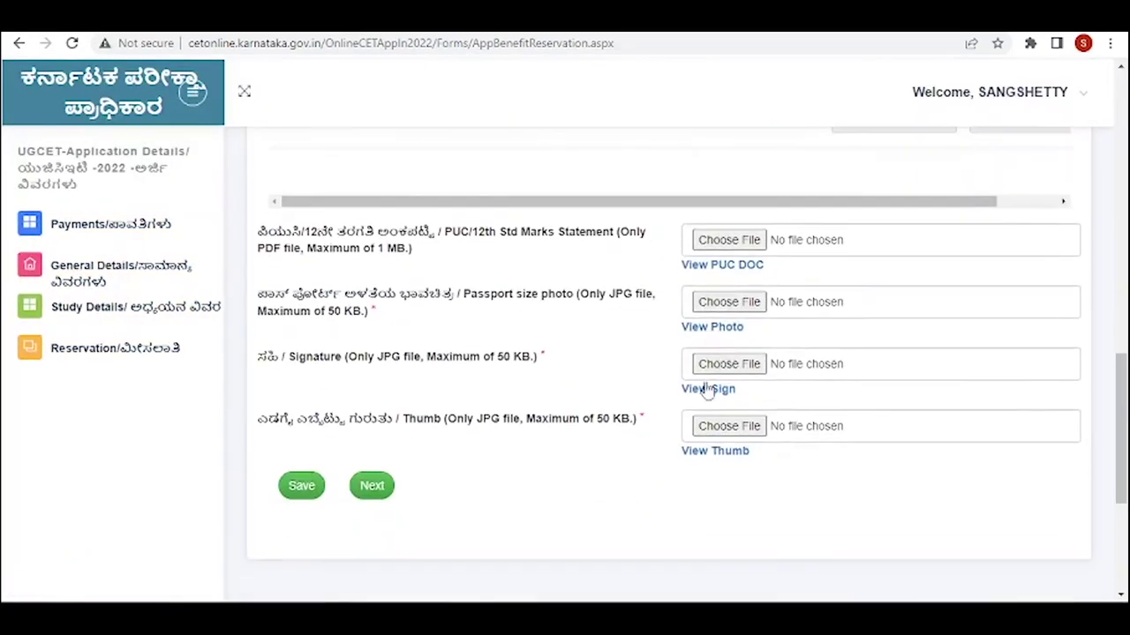
left_click(698, 331)
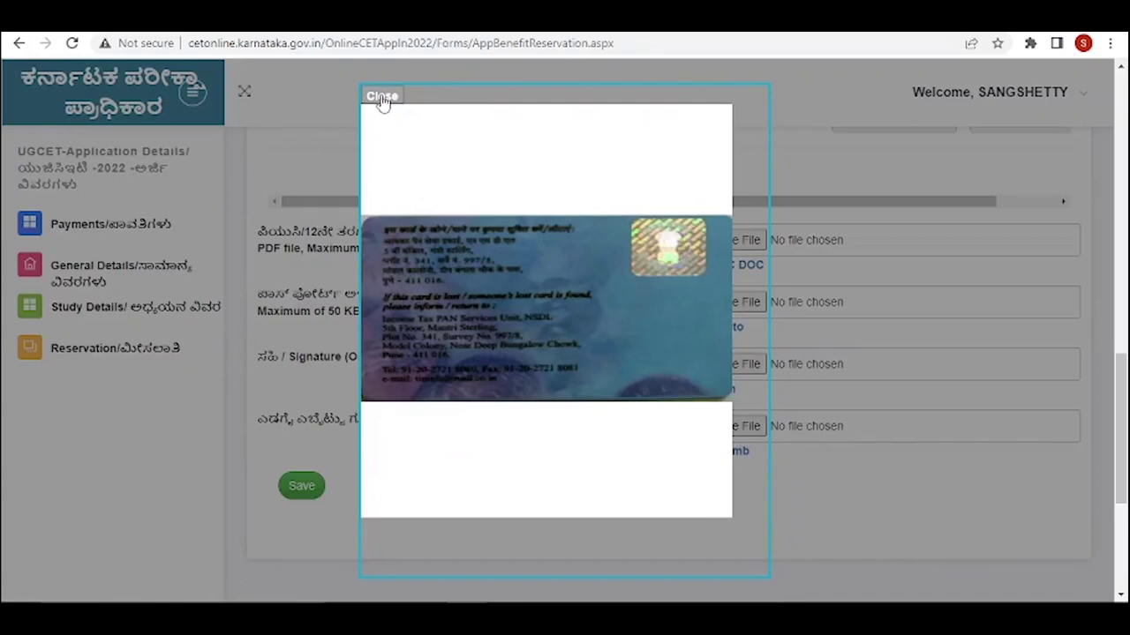
left_click(382, 97)
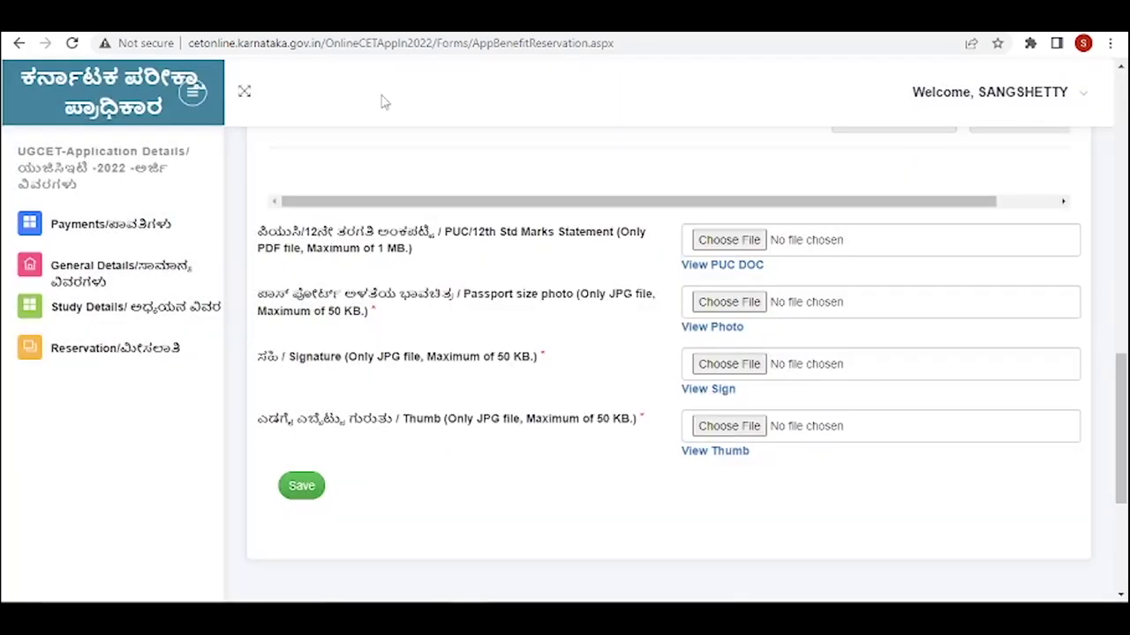
- Upload 462a44c7ee4b4d1c914f50074179ab56-0002.jpg as signature and -0001.jpg as thumb impression, then save
left_click(717, 365)
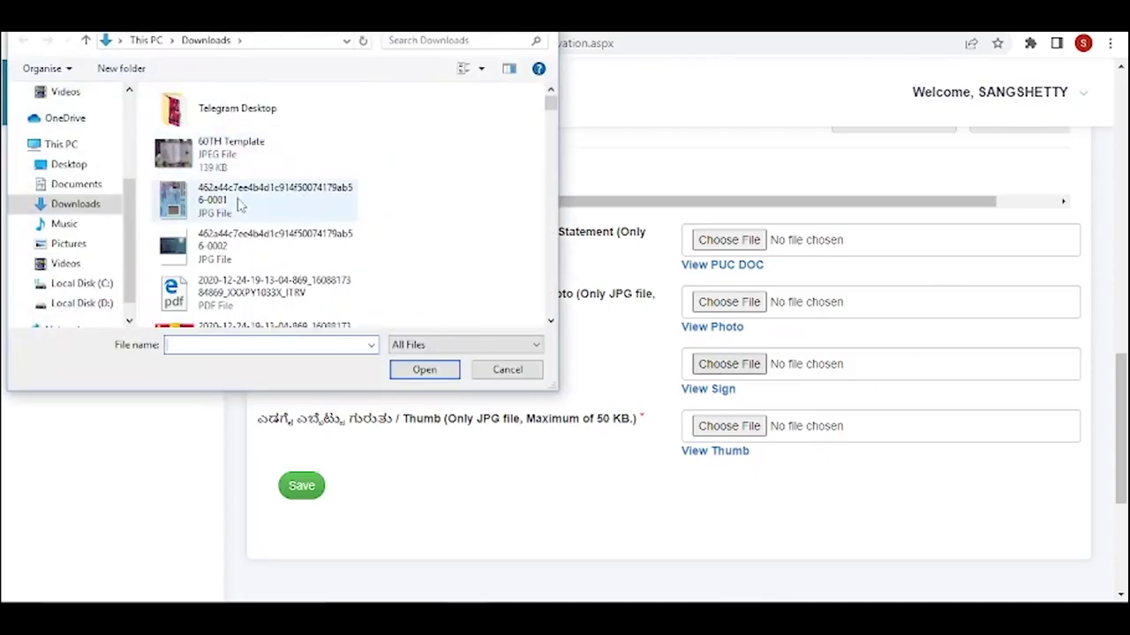
double_click(240, 236)
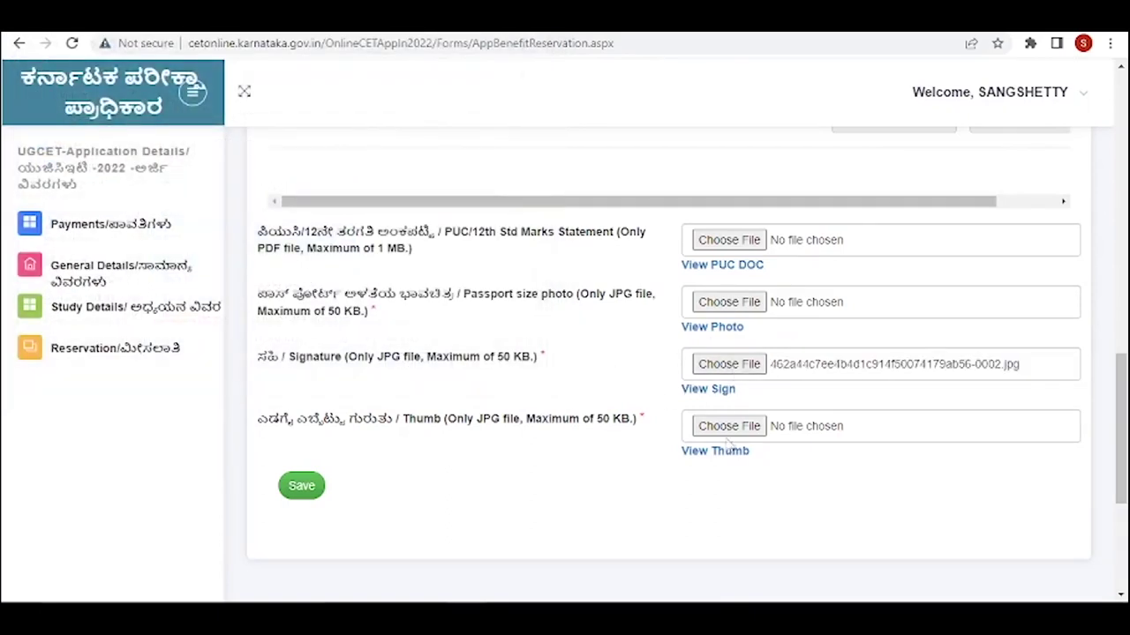
left_click(729, 427)
double_click(214, 199)
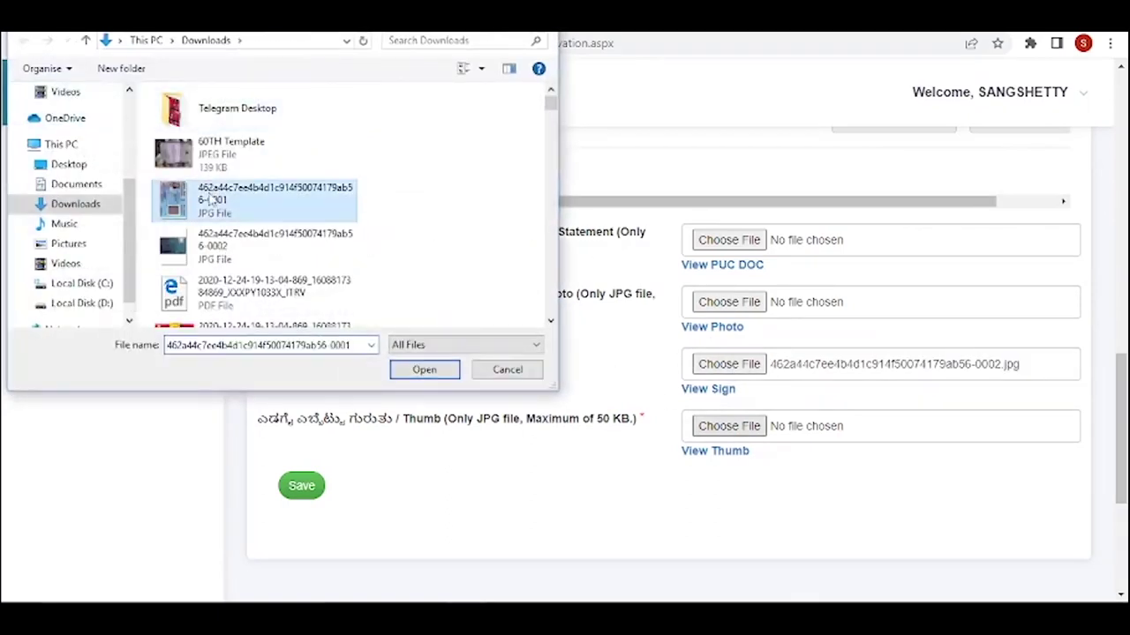
left_click(282, 484)
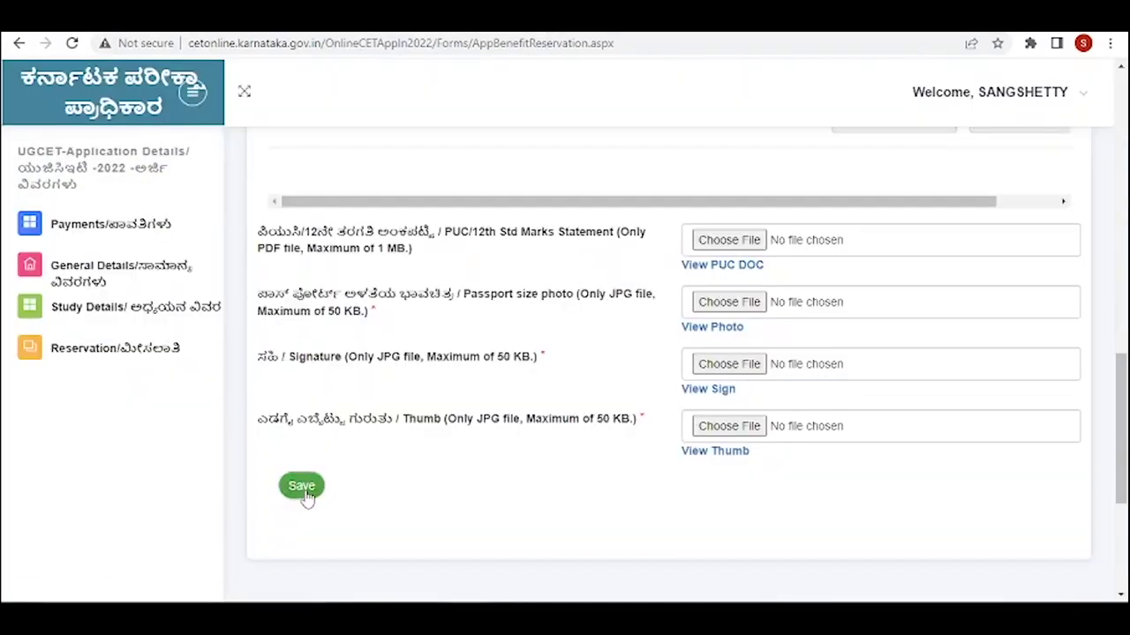
left_click(304, 496)
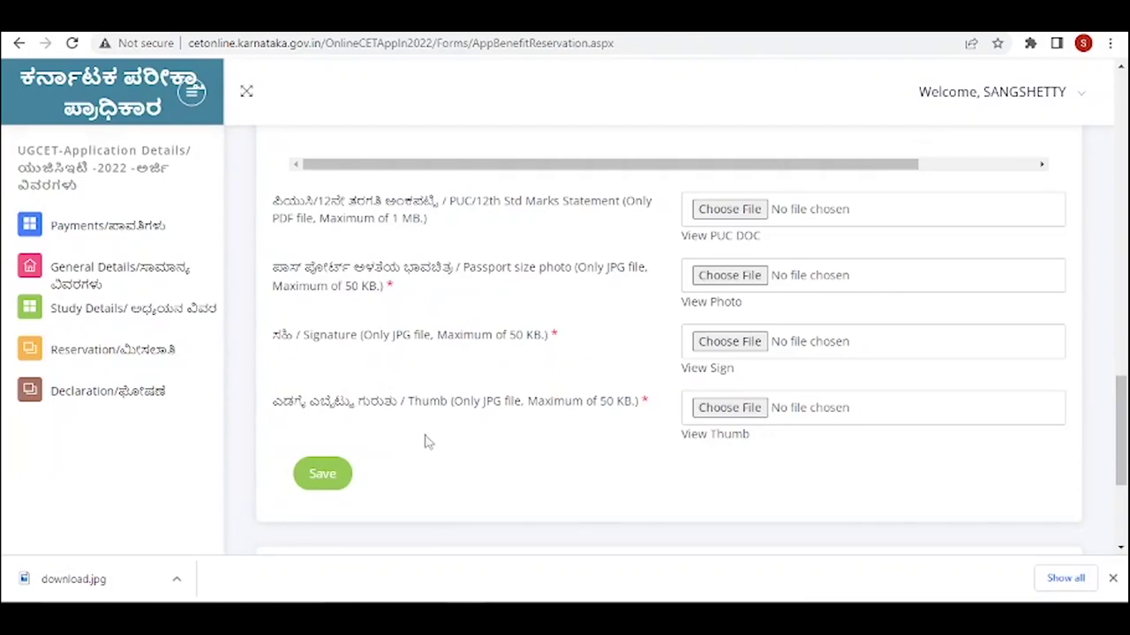
- Save the uploads once more, then open the Declaration page down to the We Agree option
left_click(340, 487)
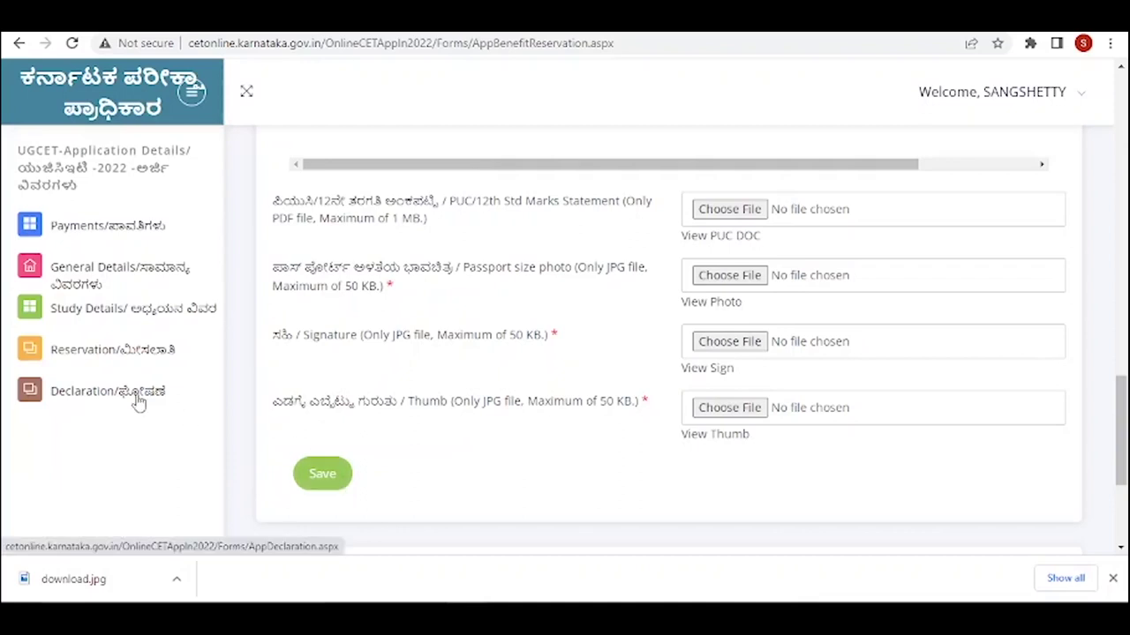
left_click(85, 400)
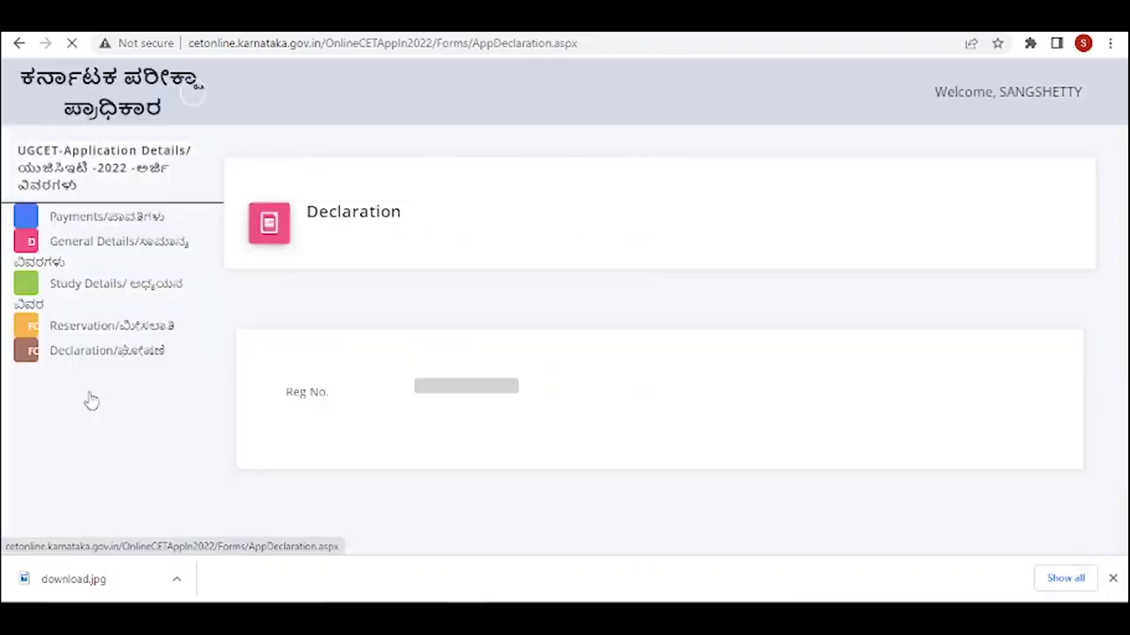
scroll(432, 375, "down", 2)
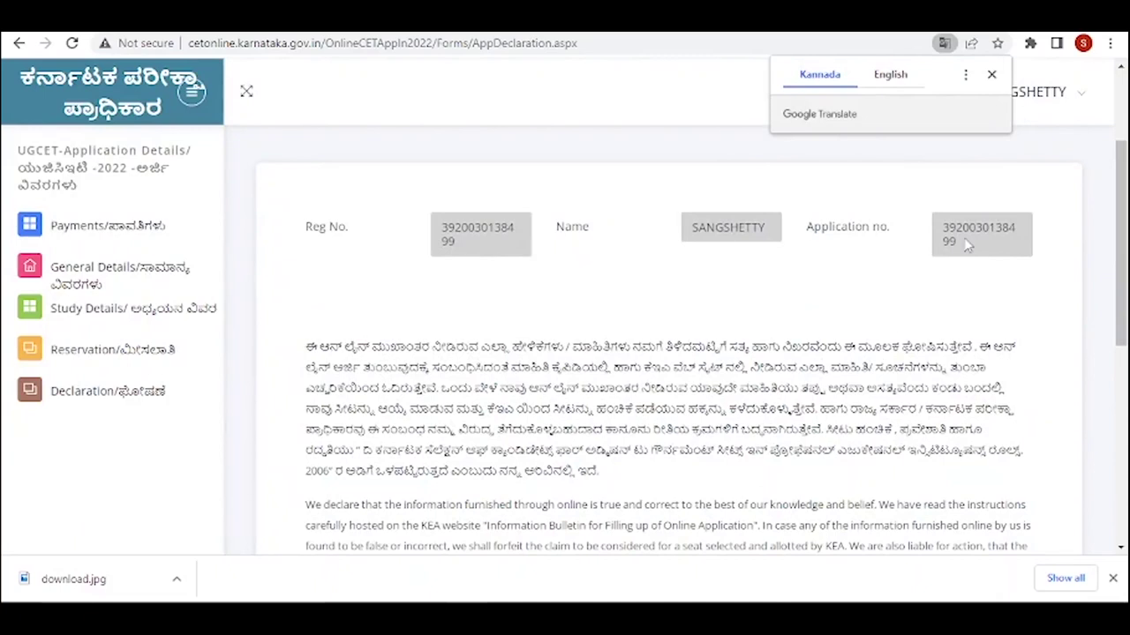
scroll(652, 258, "down", 2)
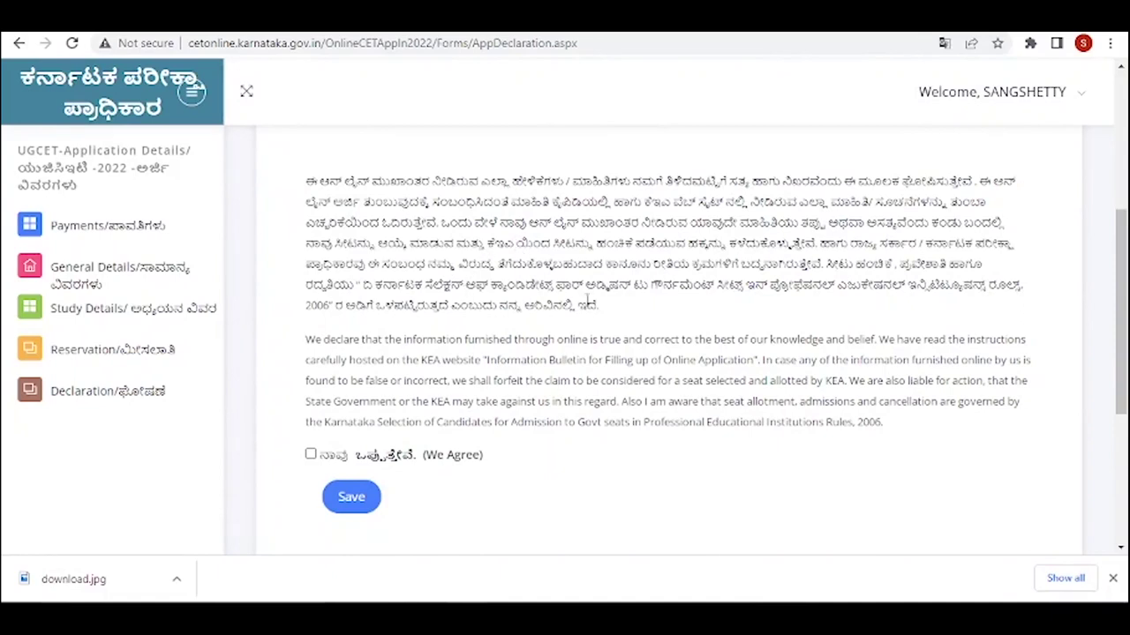
scroll(606, 305, "down", 2)
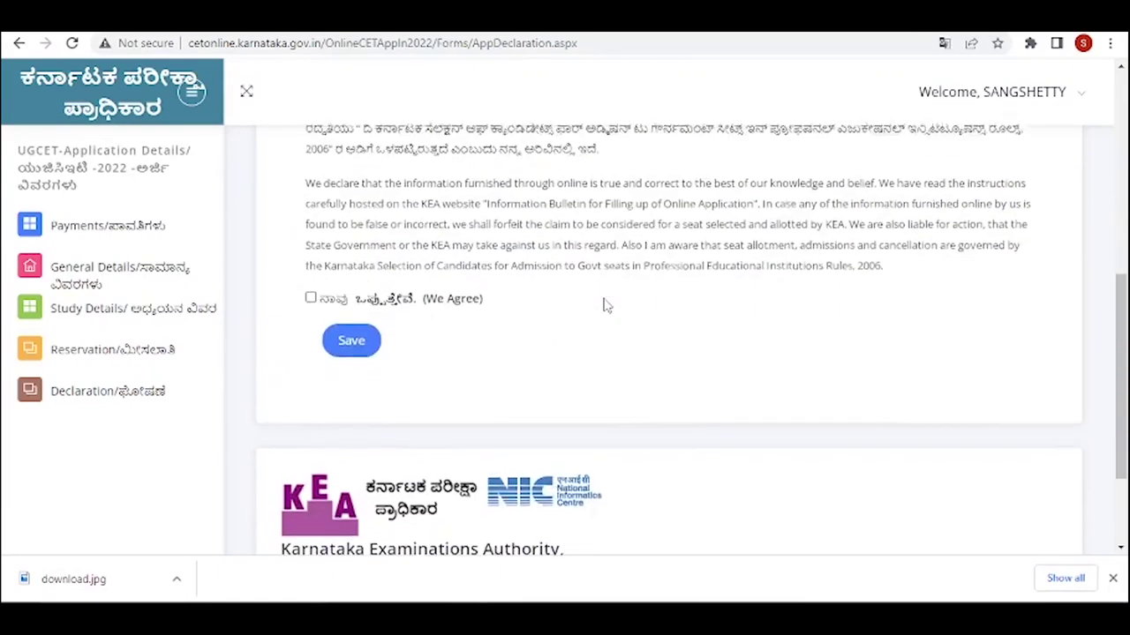
- Tick 'We Agree' on the declaration, accept the warning, and save it
left_click(311, 290)
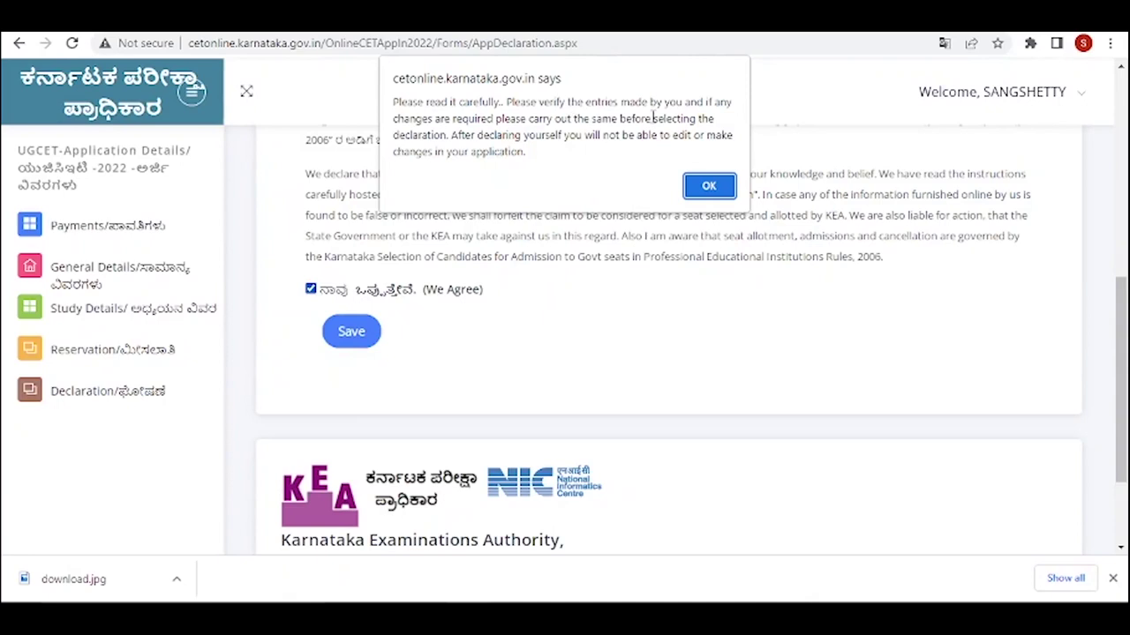
key("Return")
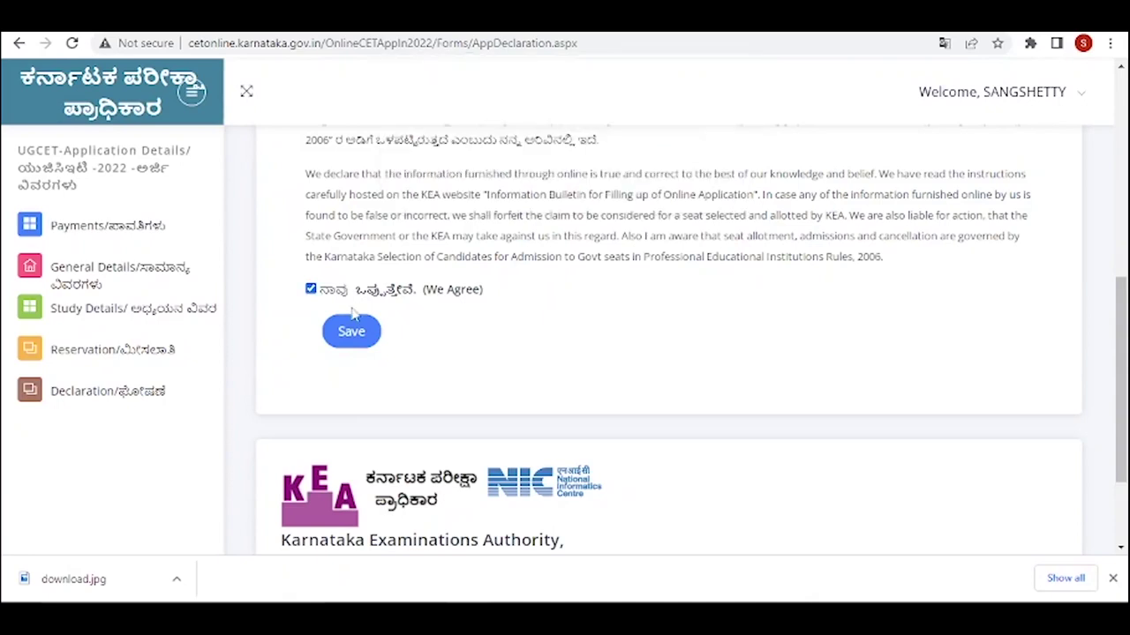
left_click(349, 333)
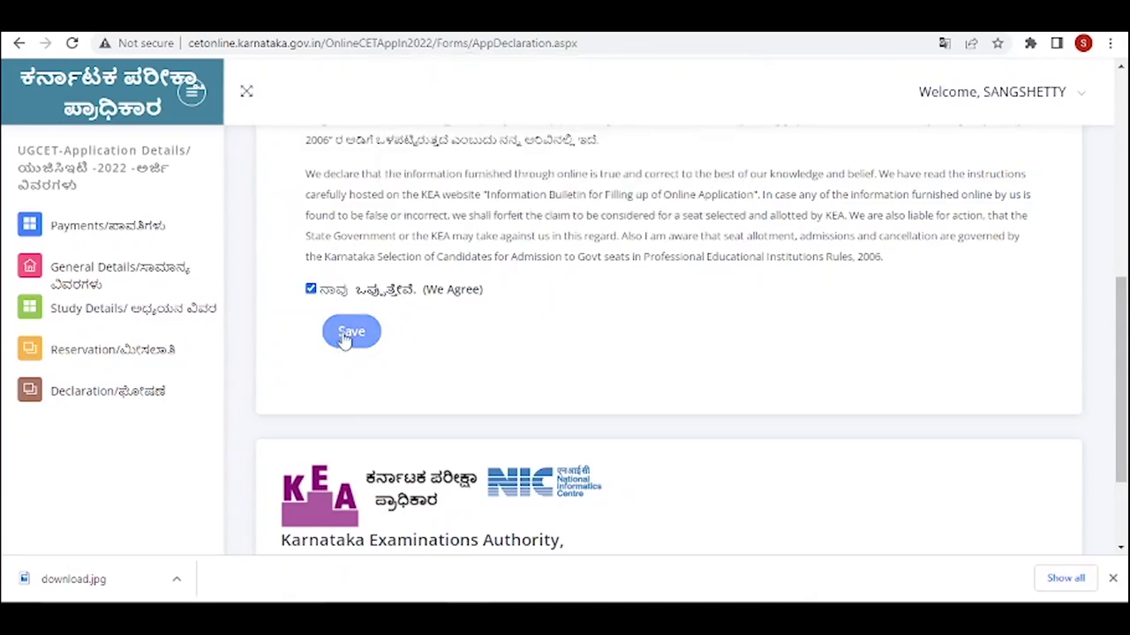
key("Return")
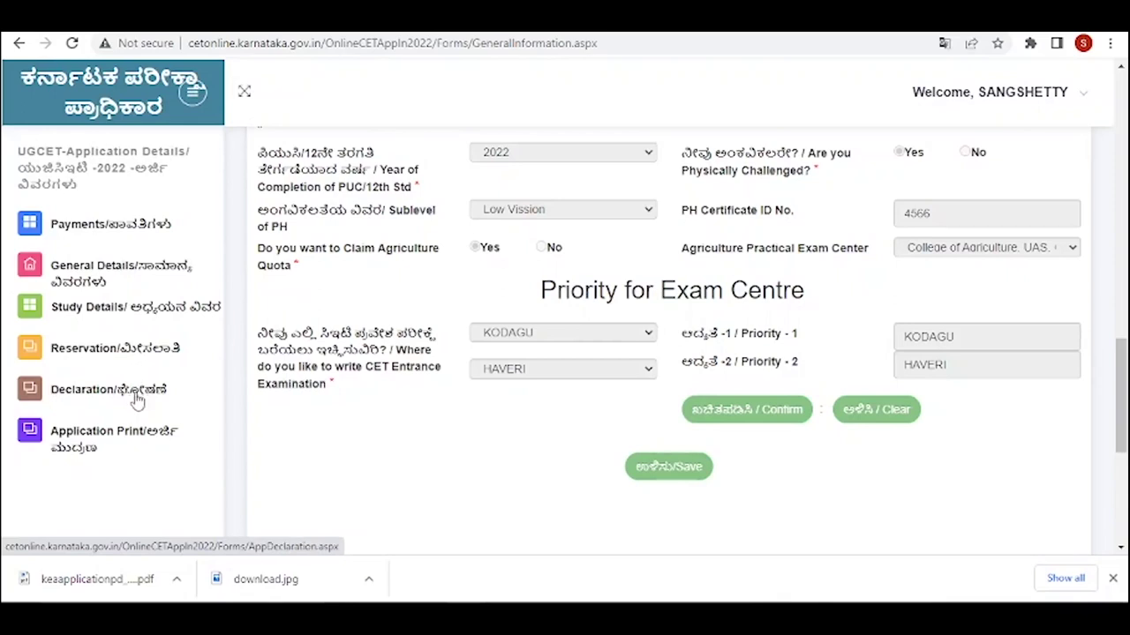
- Acknowledge the 'declaration saved' message and continue to the application Print page
scroll(136, 400, "up", 3)
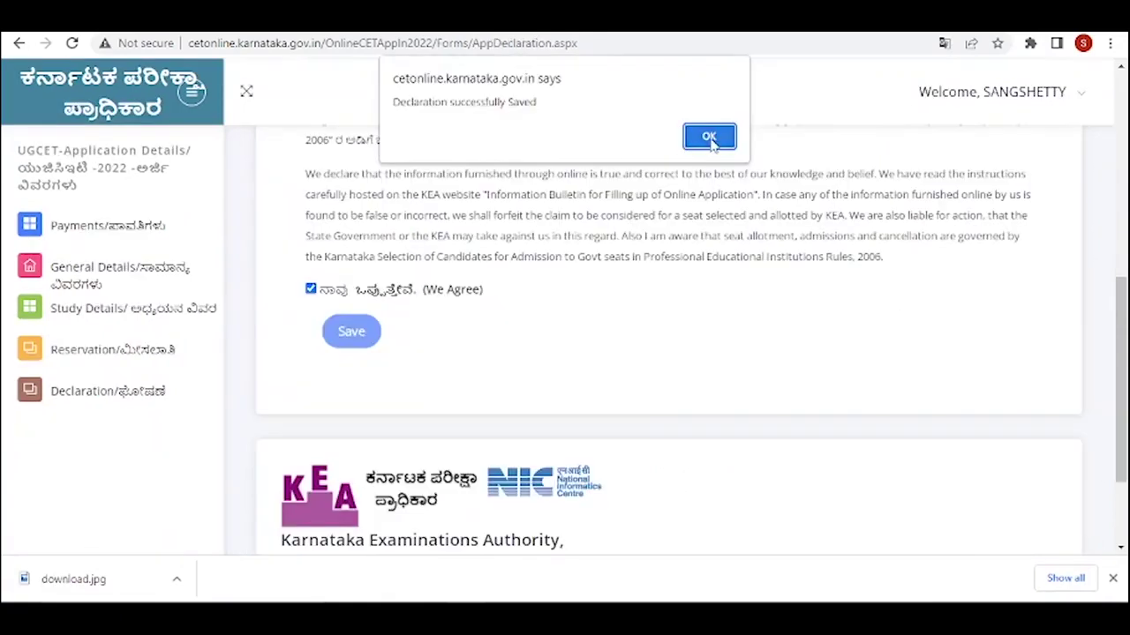
left_click(709, 136)
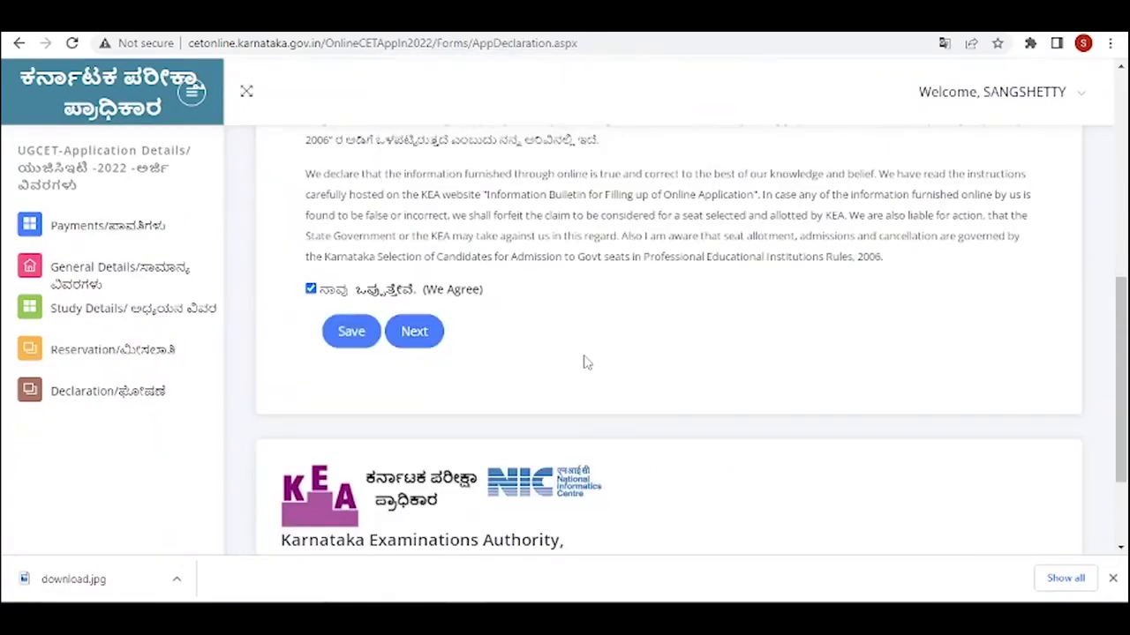
left_click(416, 335)
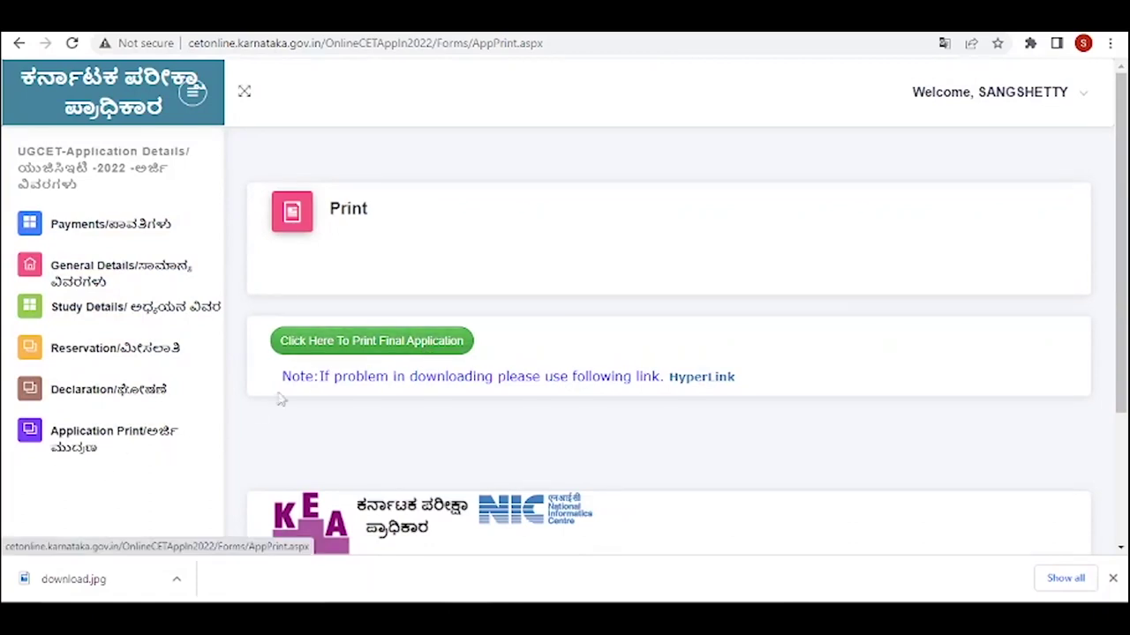
- Download the final application PDF using 'Click Here To Print Final Application'
scroll(427, 351, "down", 2)
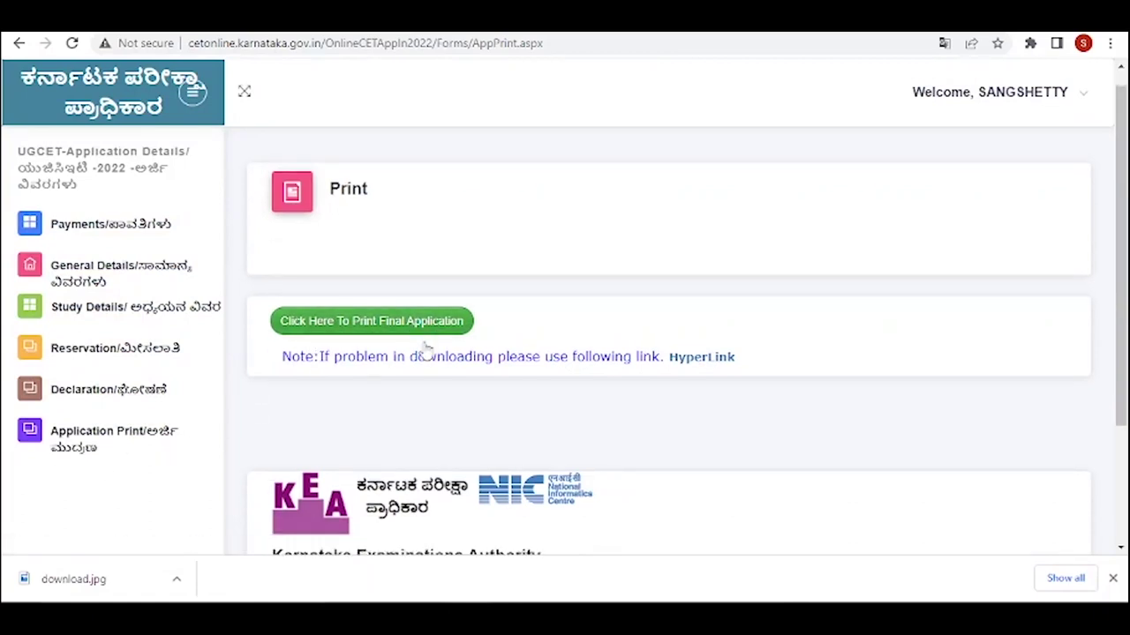
scroll(426, 350, "up", 2)
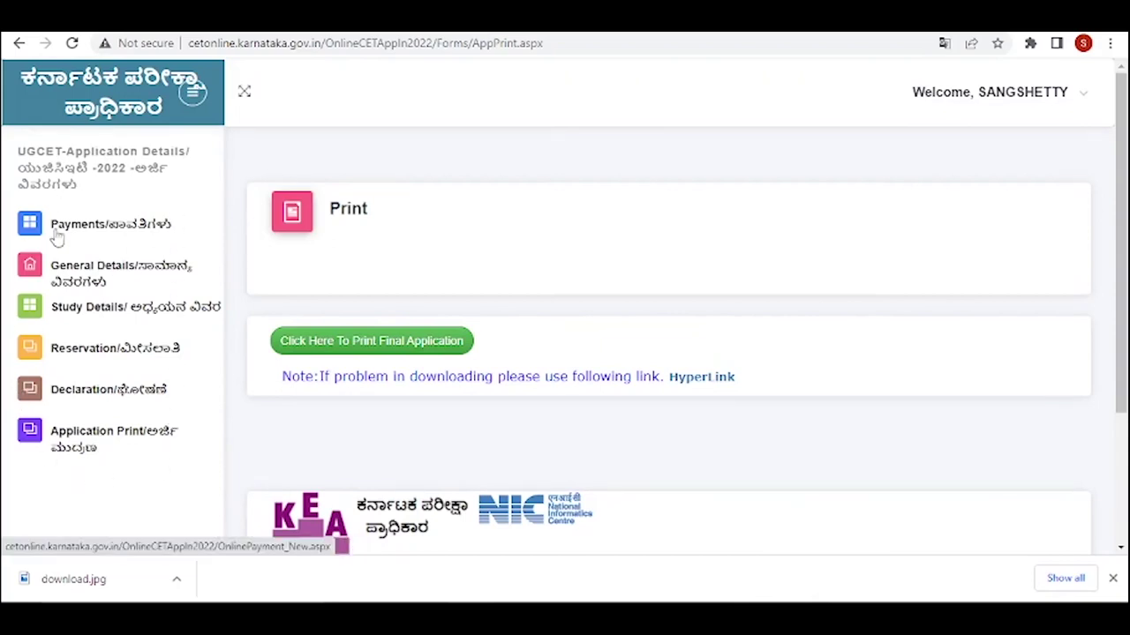
scroll(189, 386, "down", 2)
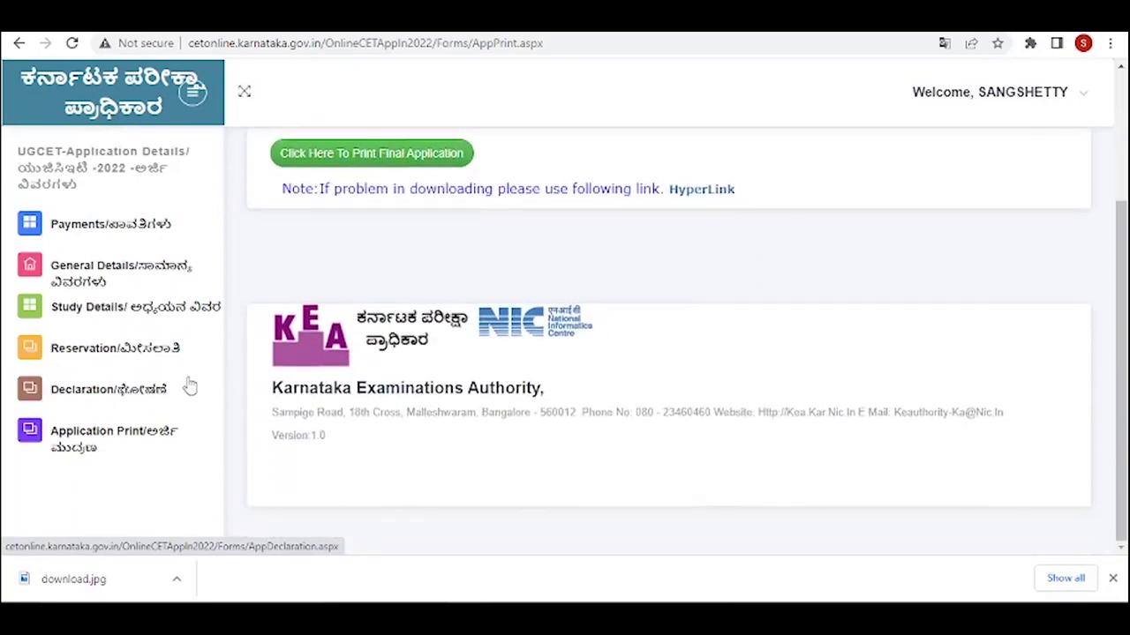
scroll(343, 182, "up", 2)
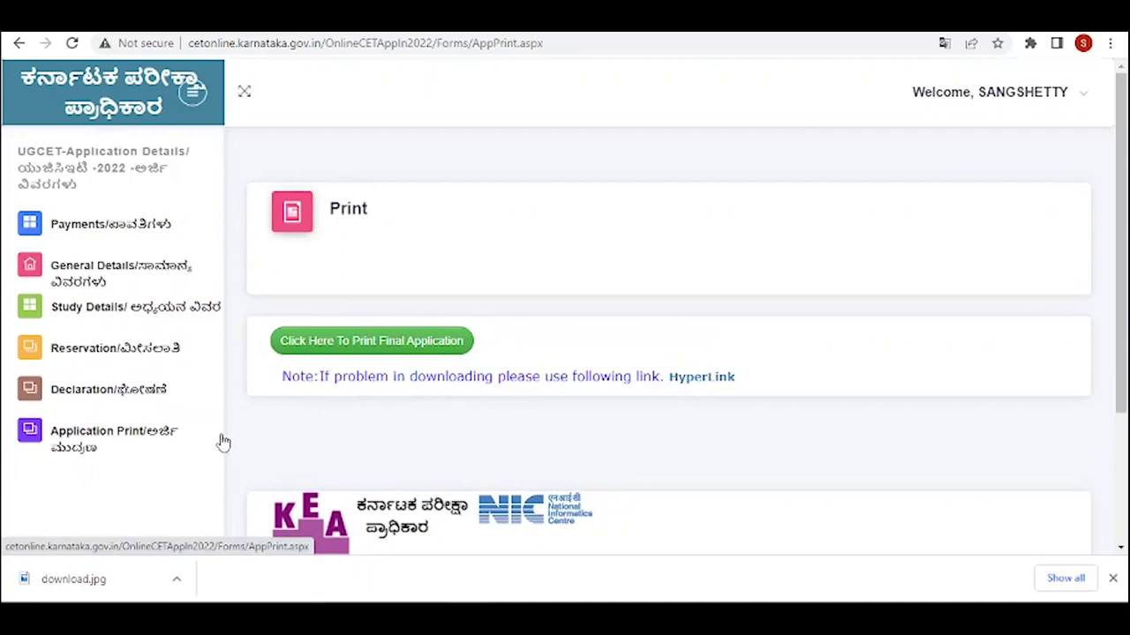
left_click(989, 92)
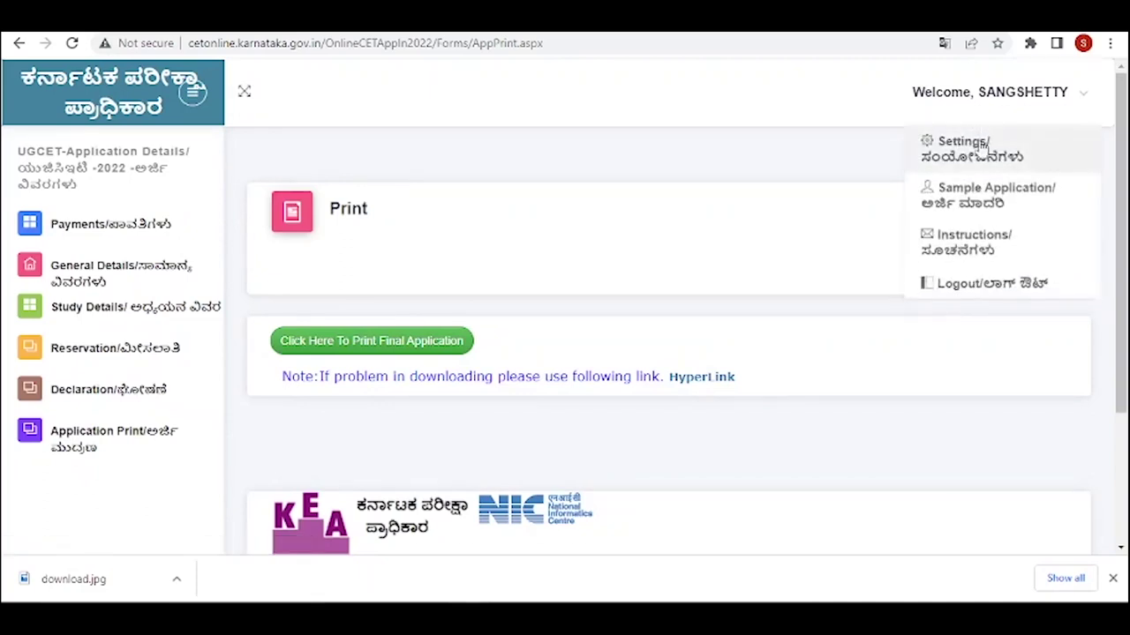
left_click(394, 346)
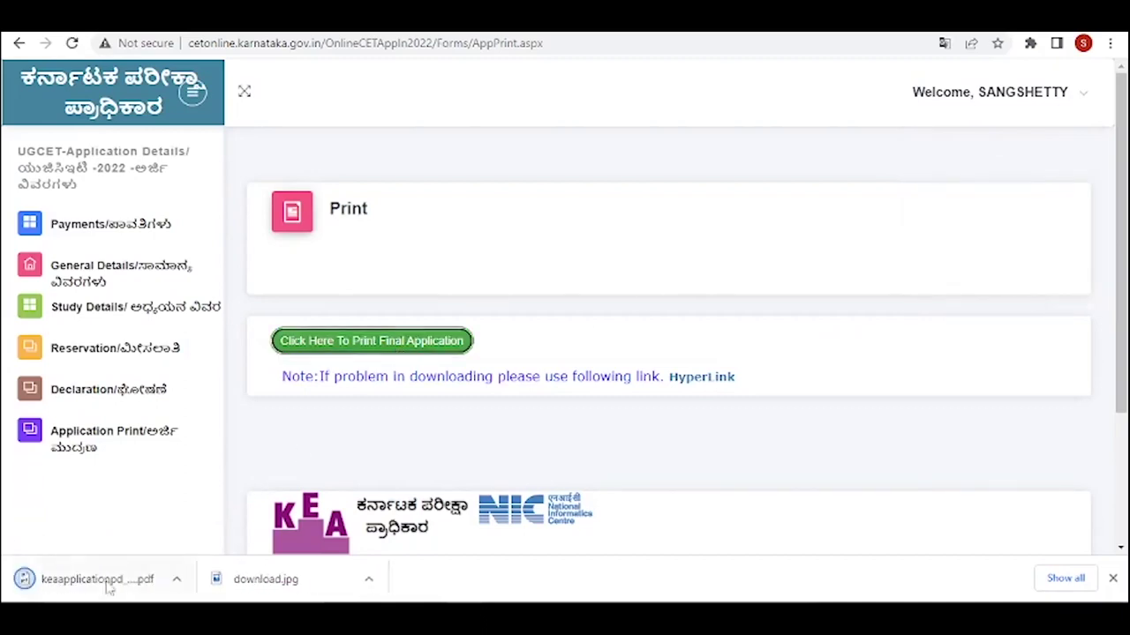
- Open the downloaded application PDF in Chrome and show its 3-page Save as PDF print settings
left_click(97, 579)
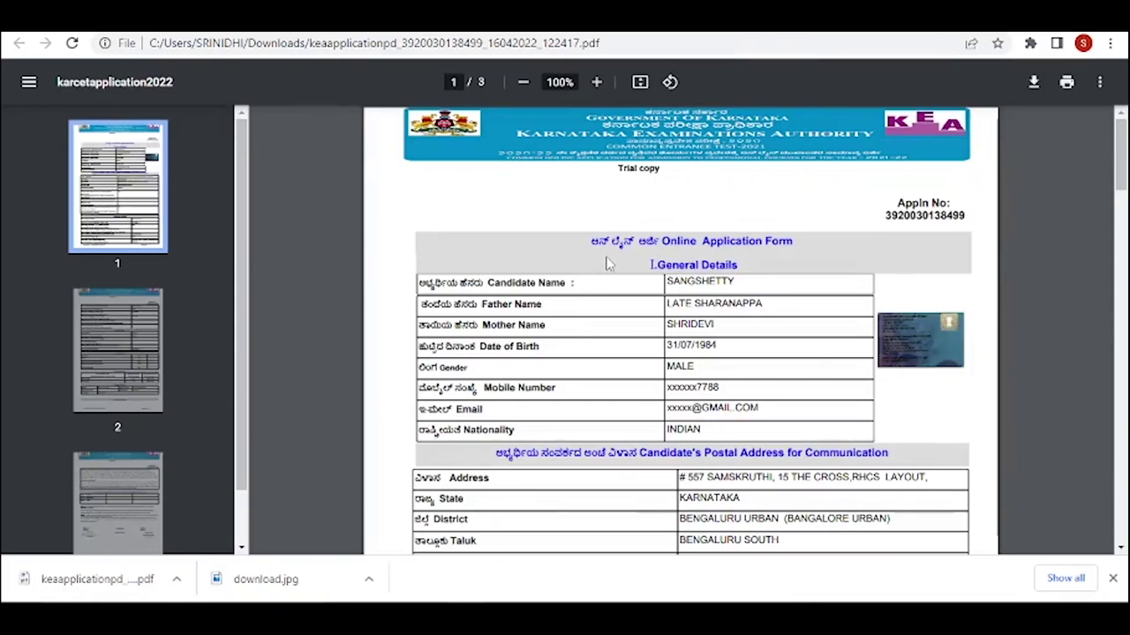
scroll(606, 261, "down", 10)
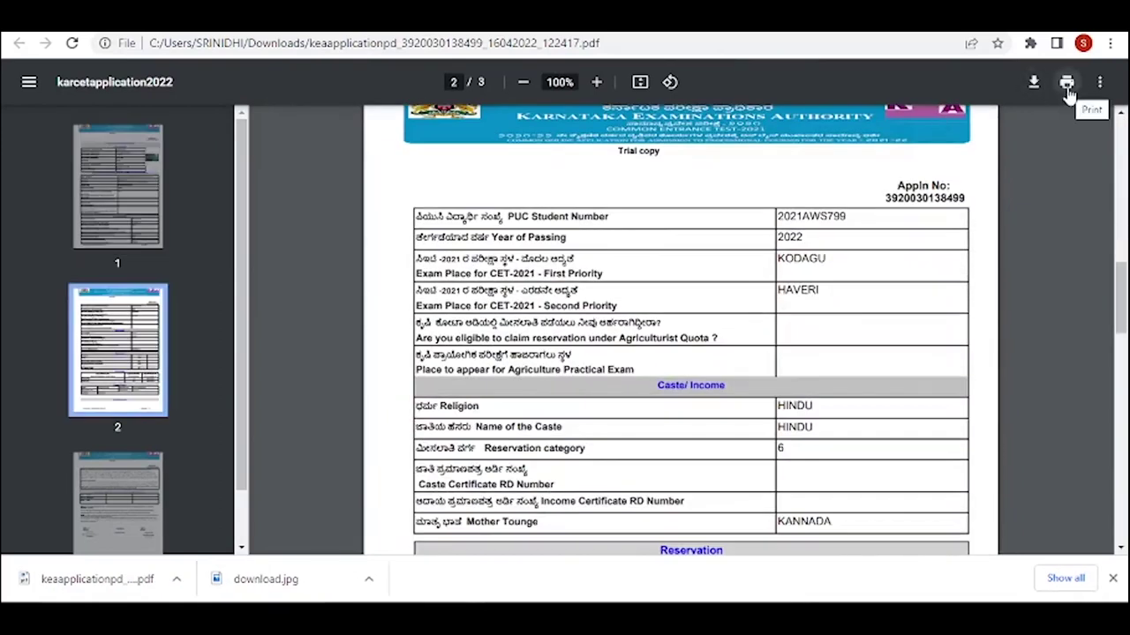
left_click(1067, 89)
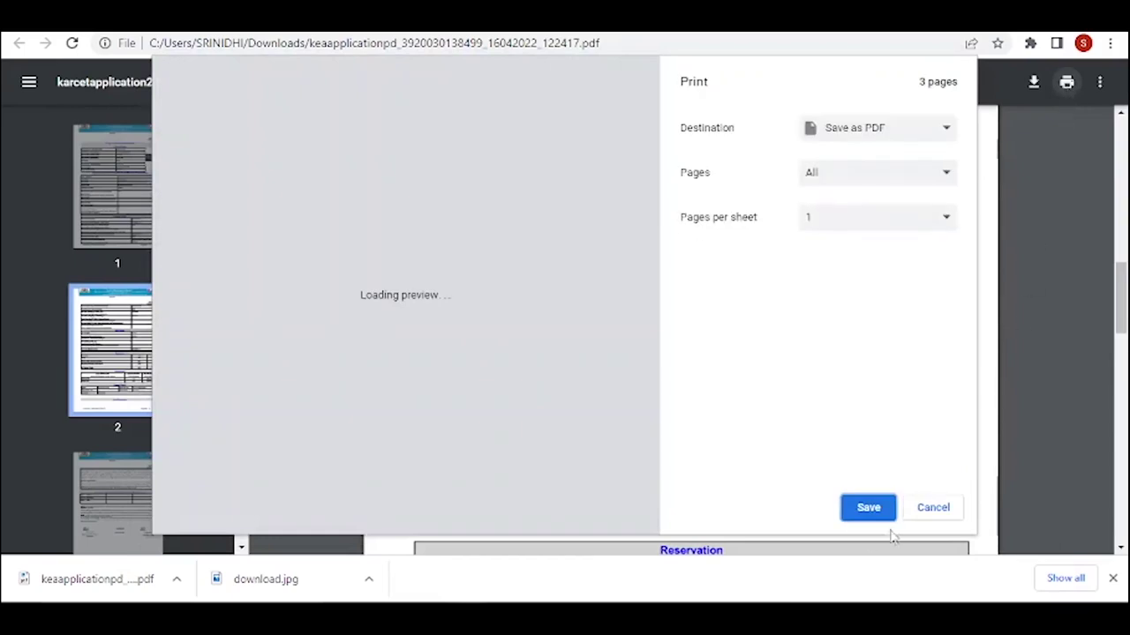